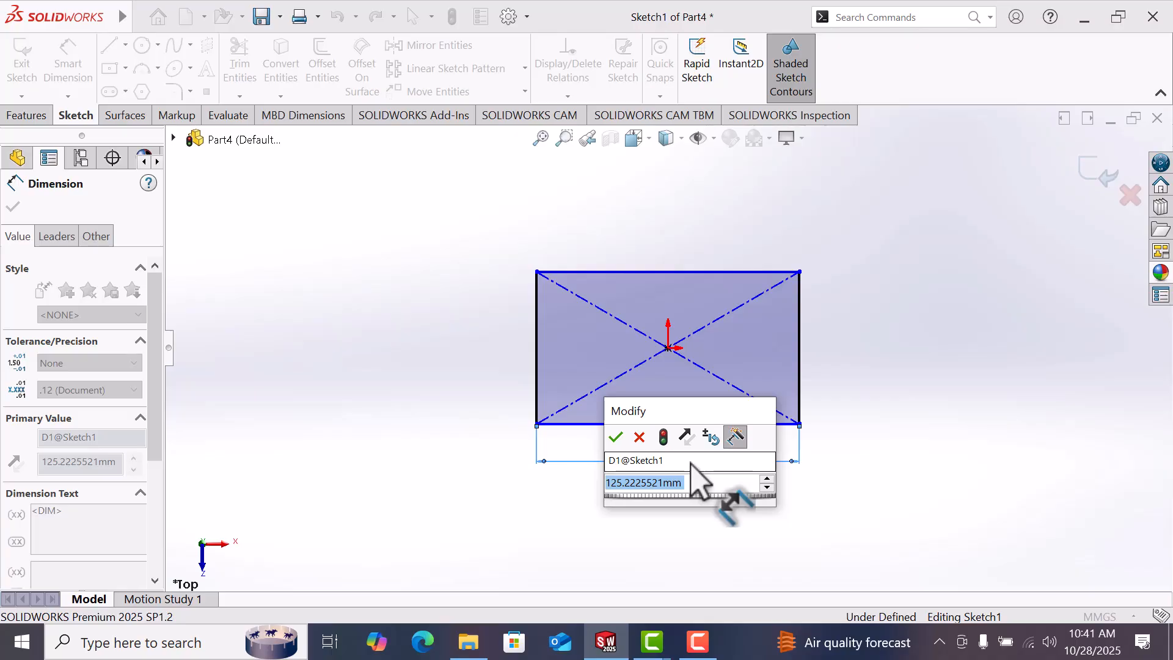
# Step: Dimension the center rectangle to 90 mm wide and 50 mm high
pyautogui.write('90')
pyautogui.press('Return')
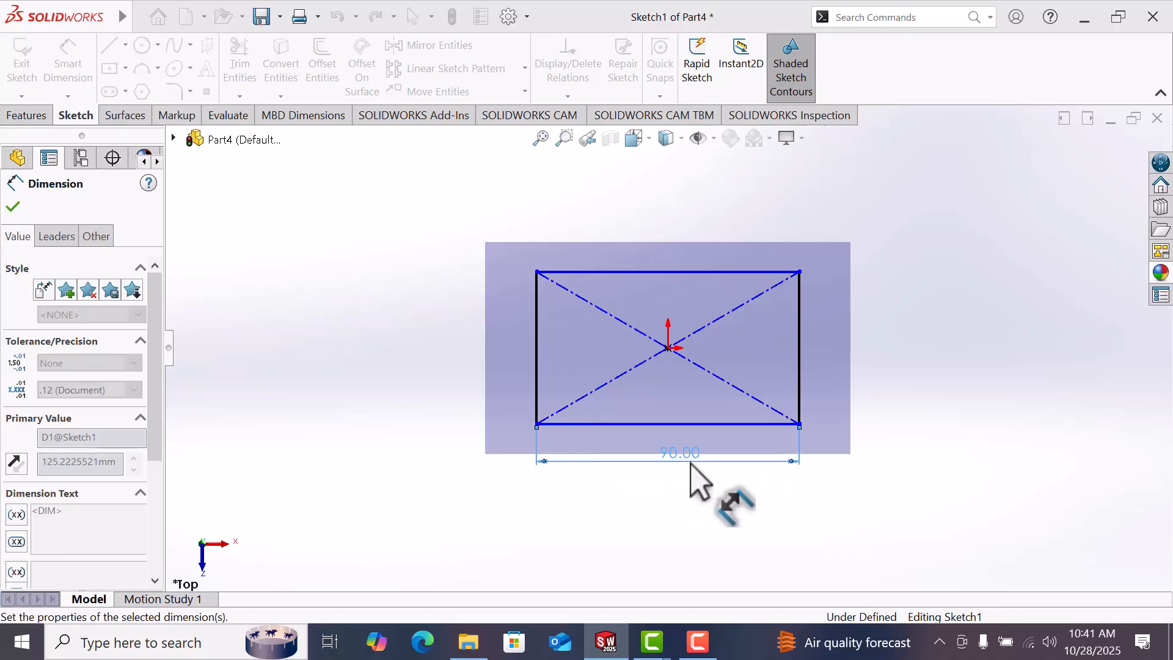
pyautogui.click(799, 404)
pyautogui.click(843, 399)
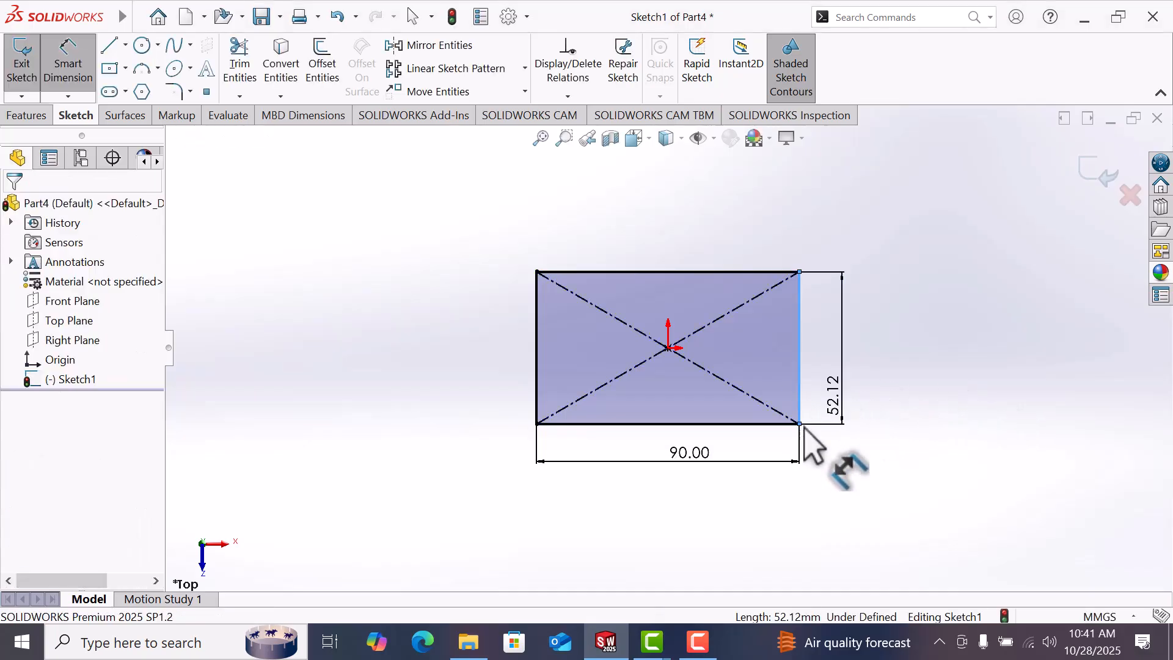
pyautogui.write('60')
pyautogui.press('Return')
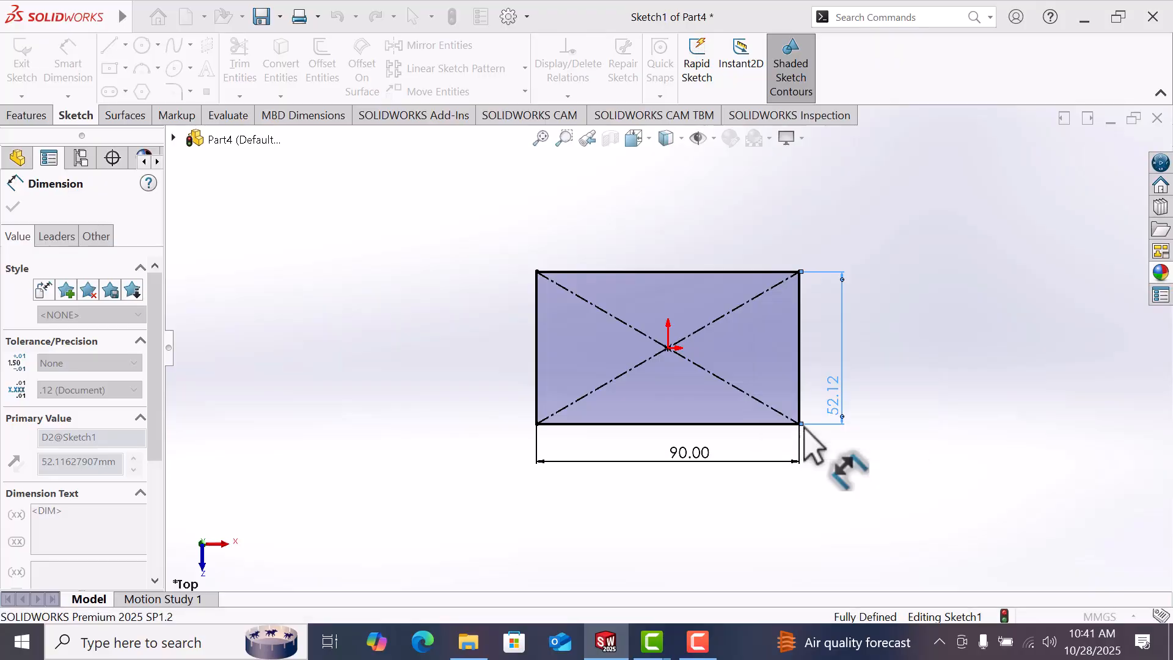
pyautogui.click(945, 397)
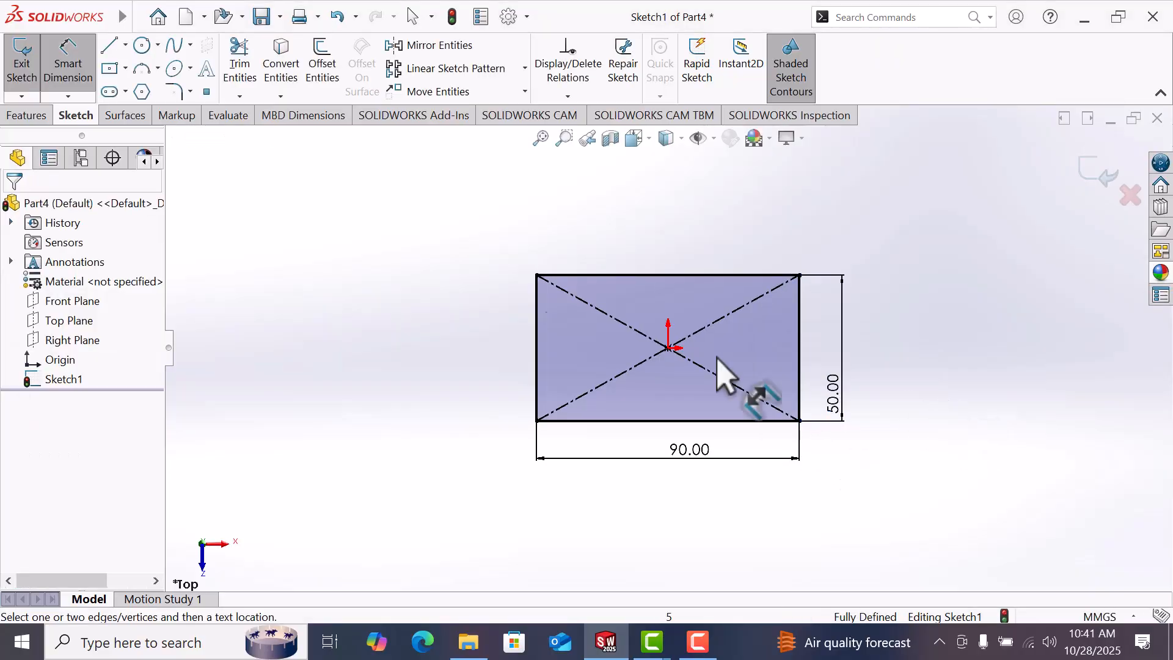
# Step: Extrude the rectangle as a Blind boss 30 mm deep
pyautogui.click(27, 116)
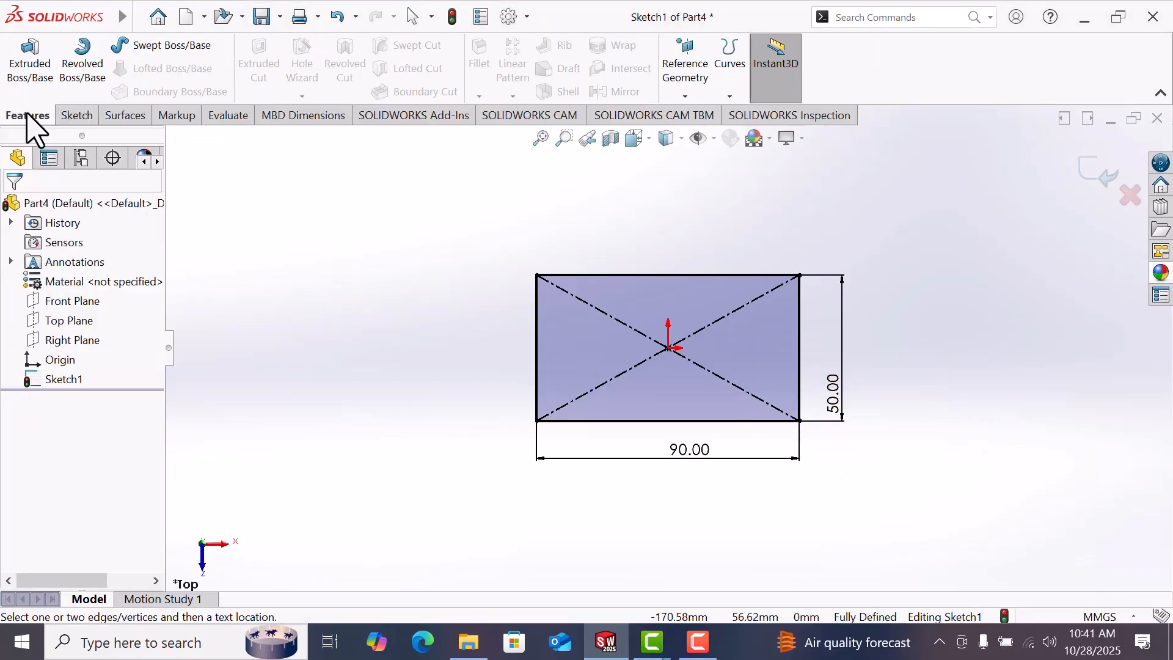
pyautogui.click(35, 78)
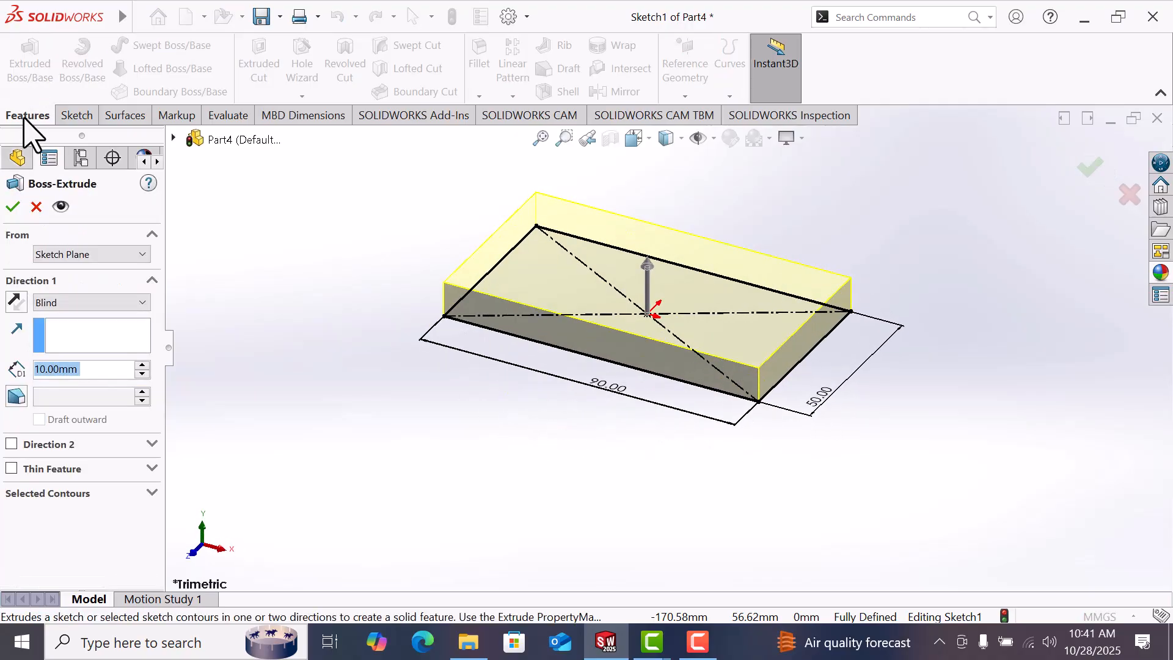
pyautogui.click(141, 366)
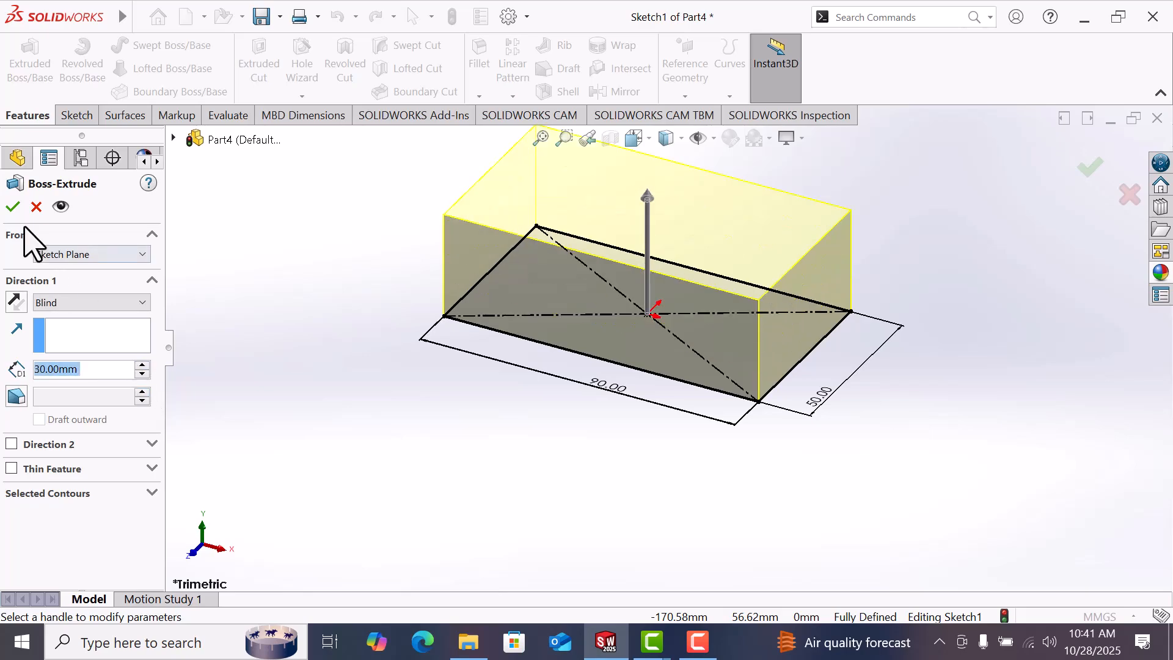
pyautogui.click(11, 207)
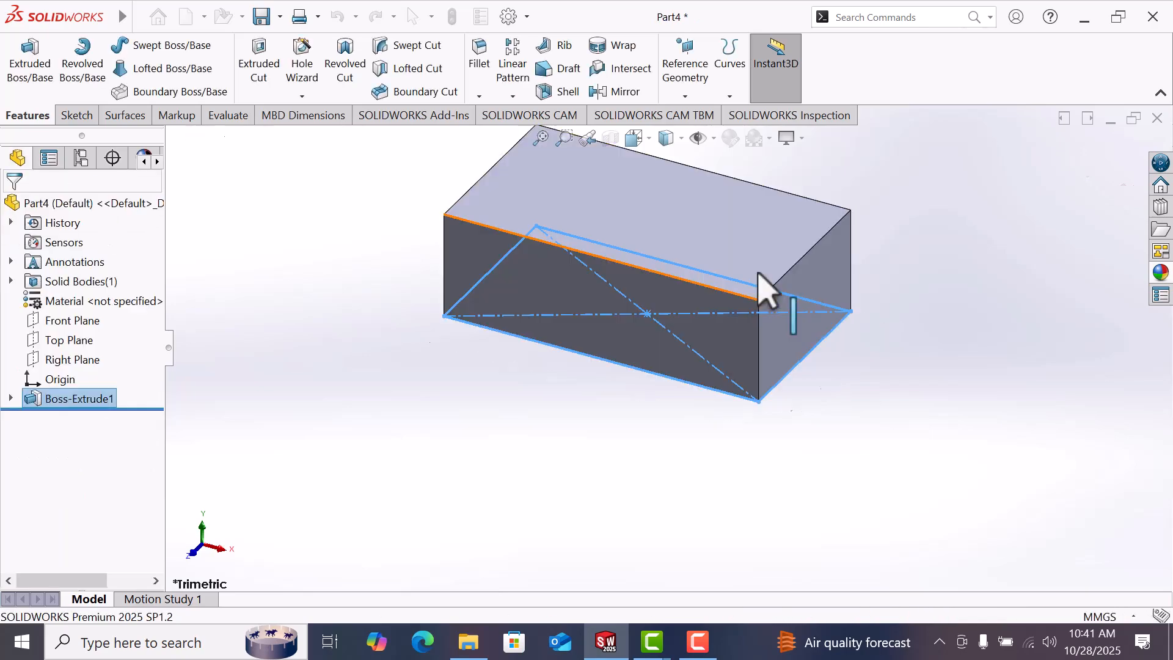
pyautogui.click(977, 227)
pyautogui.scroll(5, 878, 242)
pyautogui.scroll(-3, 693, 199)
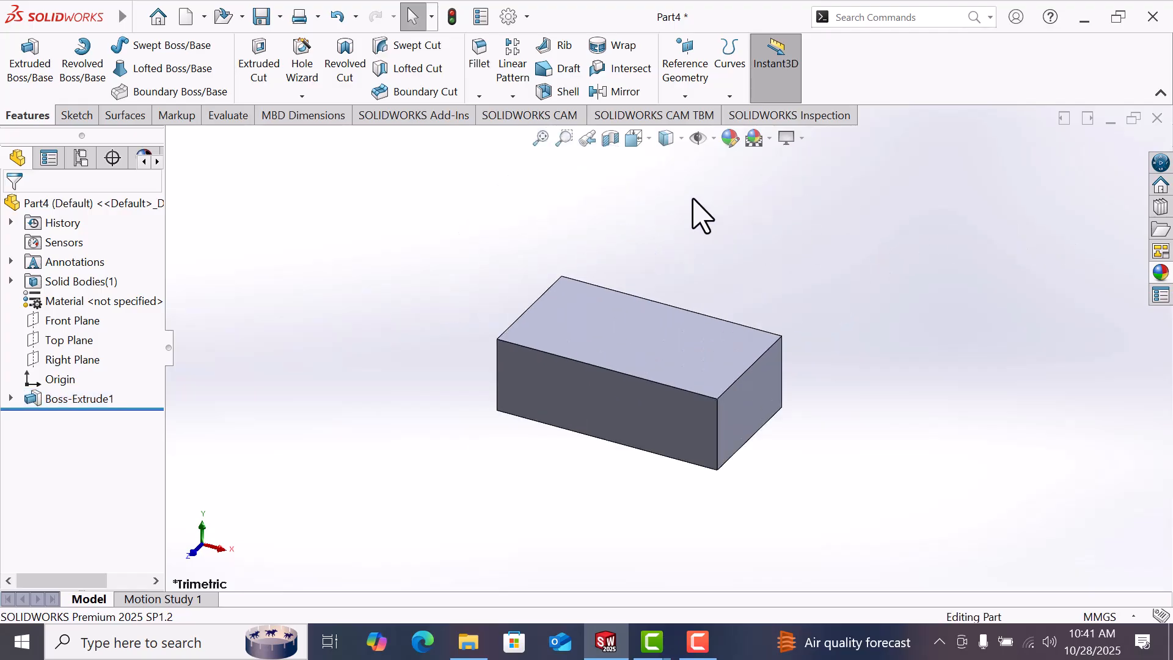
# Step: Sketch a 25 mm radius circle on the block's top face, centered on the left short edge's midpoint and reaching its corner
pyautogui.click(583, 330)
pyautogui.click(636, 284)
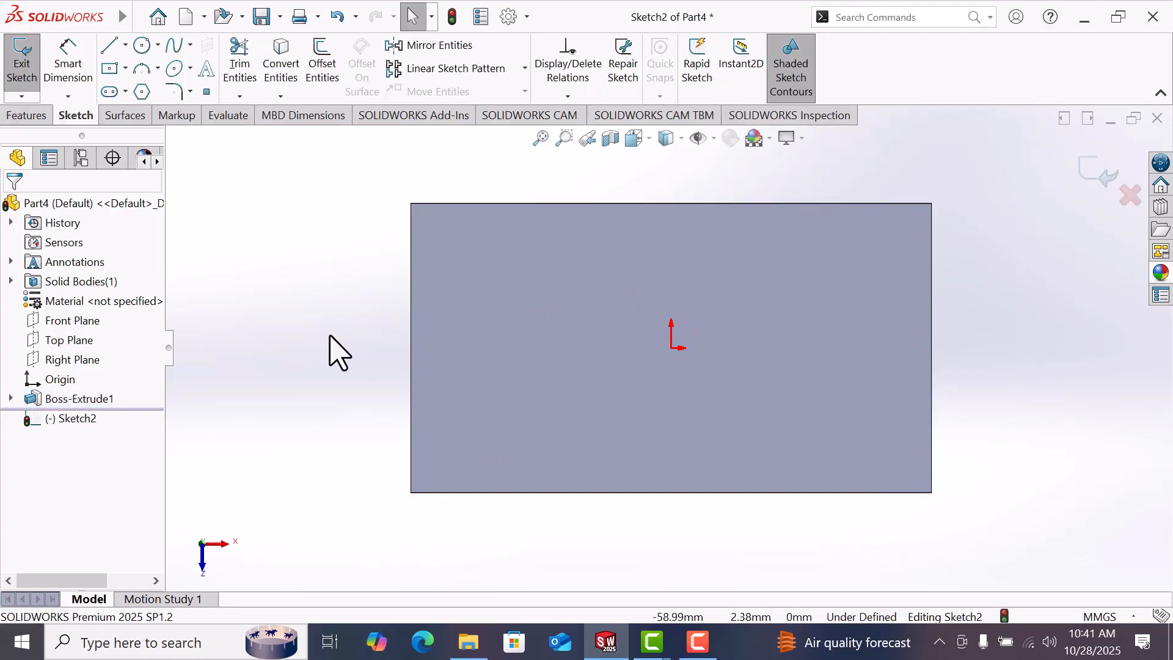
pyautogui.moveTo(331, 335); pyautogui.dragTo(393, 336, button='right')
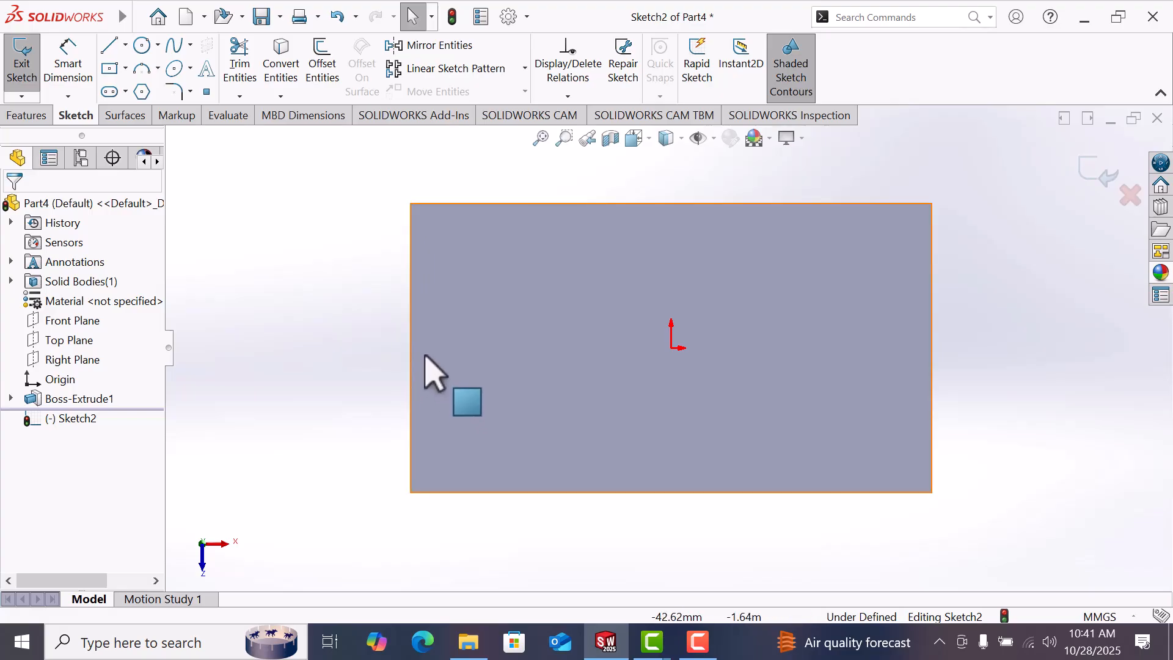
pyautogui.click(145, 45)
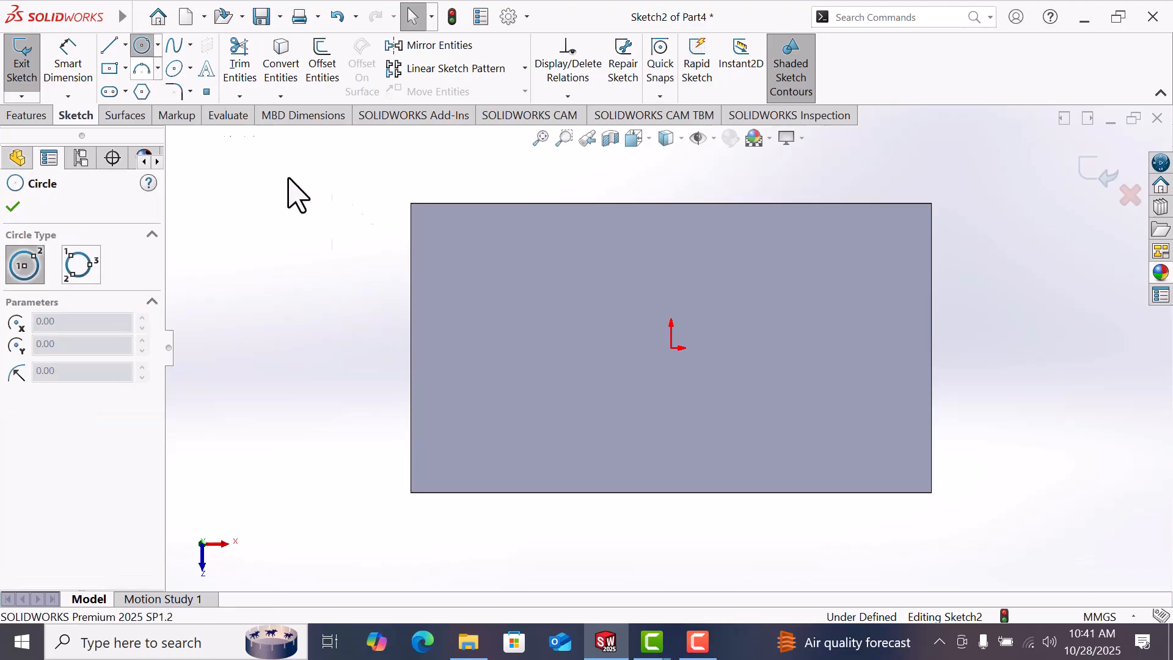
pyautogui.click(411, 347)
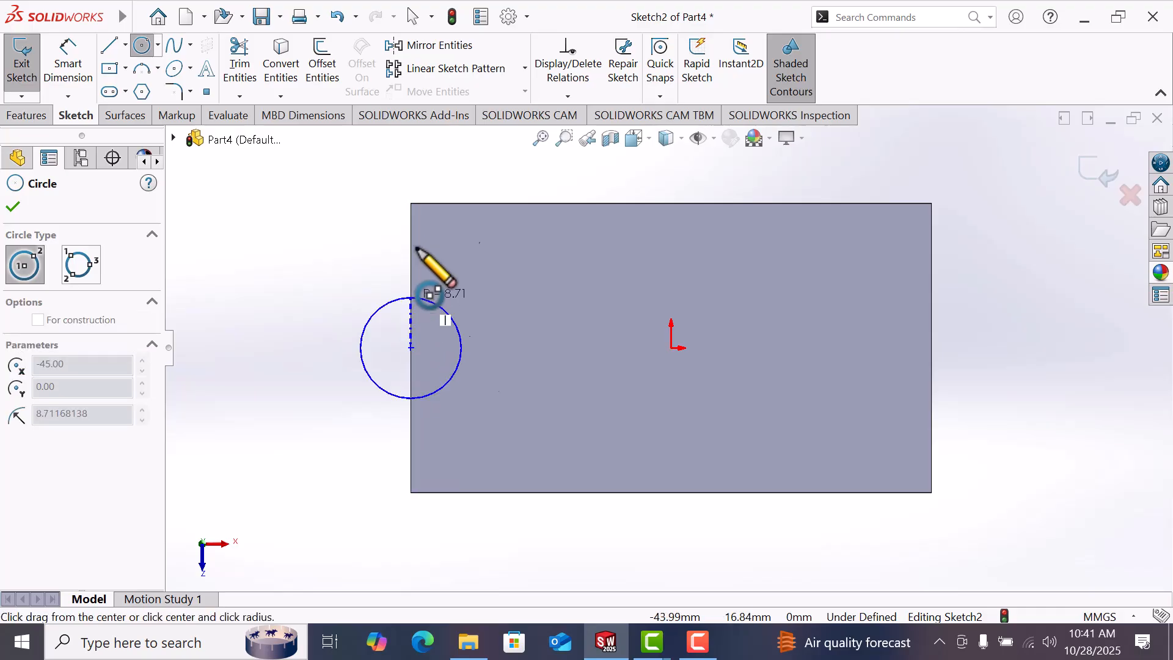
pyautogui.click(411, 203)
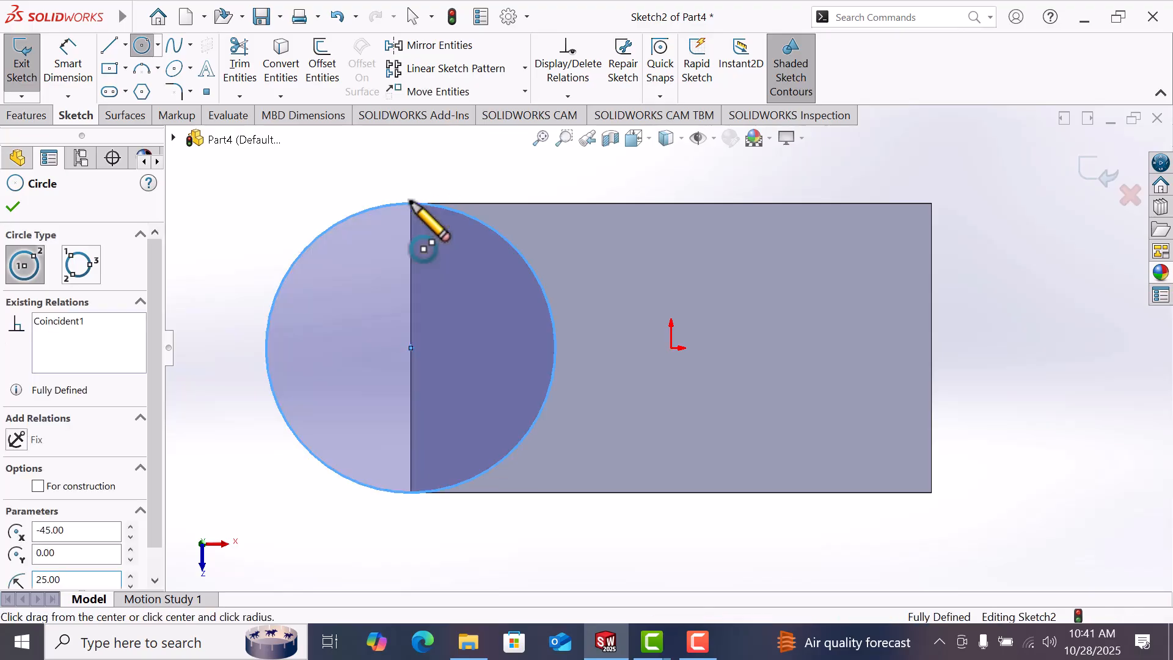
pyautogui.rightClick(411, 202)
pyautogui.click(455, 214)
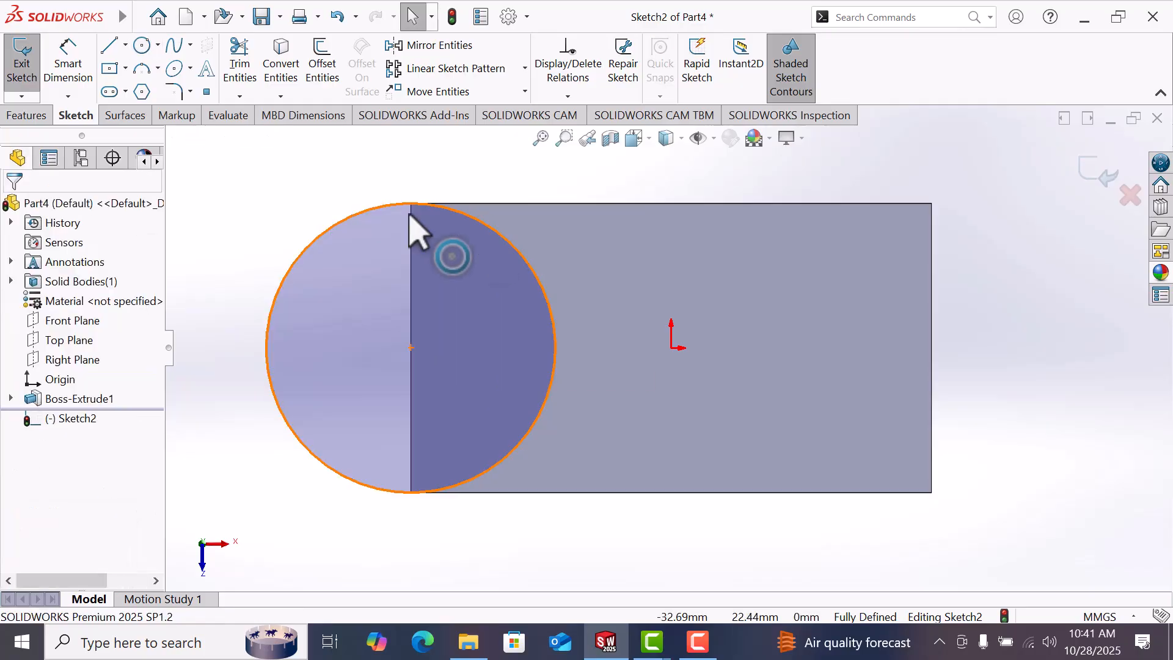
# Step: Extrude the circle 50 mm upward as a merged boss, with Through All as the second direction's end condition
pyautogui.click(18, 118)
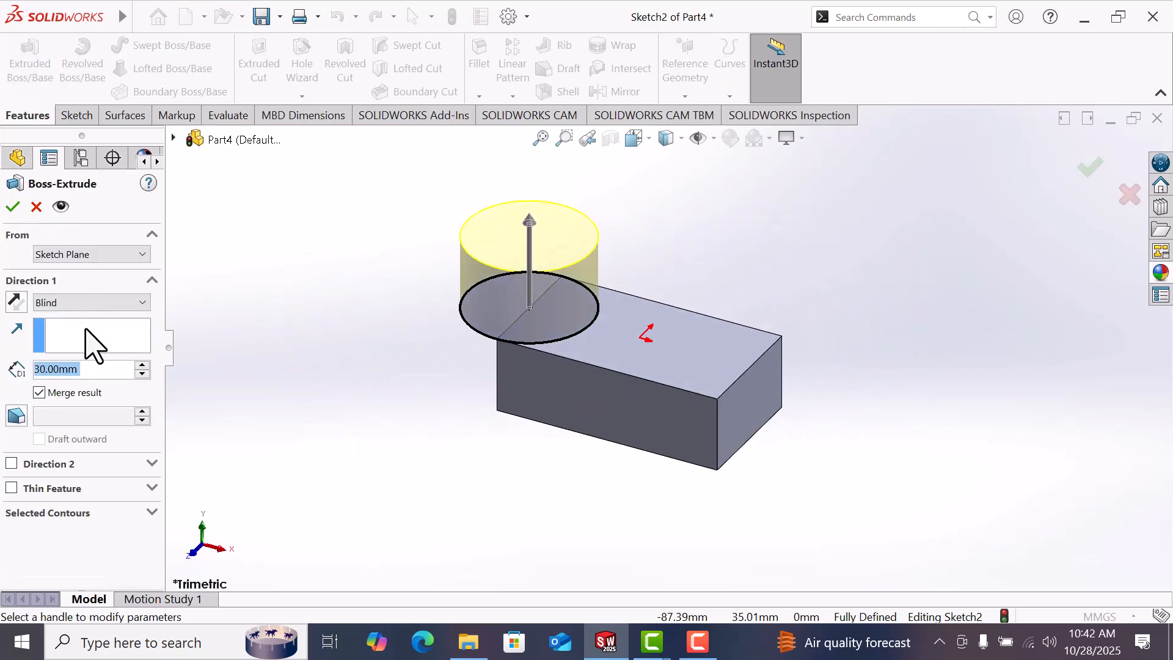
pyautogui.click(143, 365)
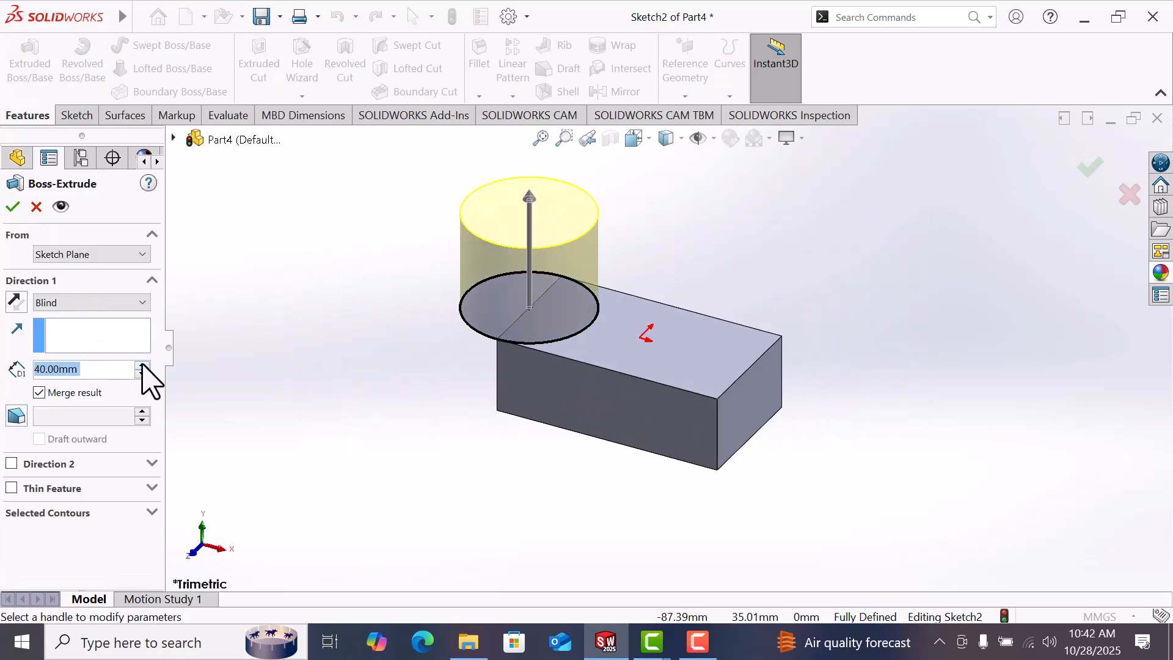
pyautogui.click(143, 365)
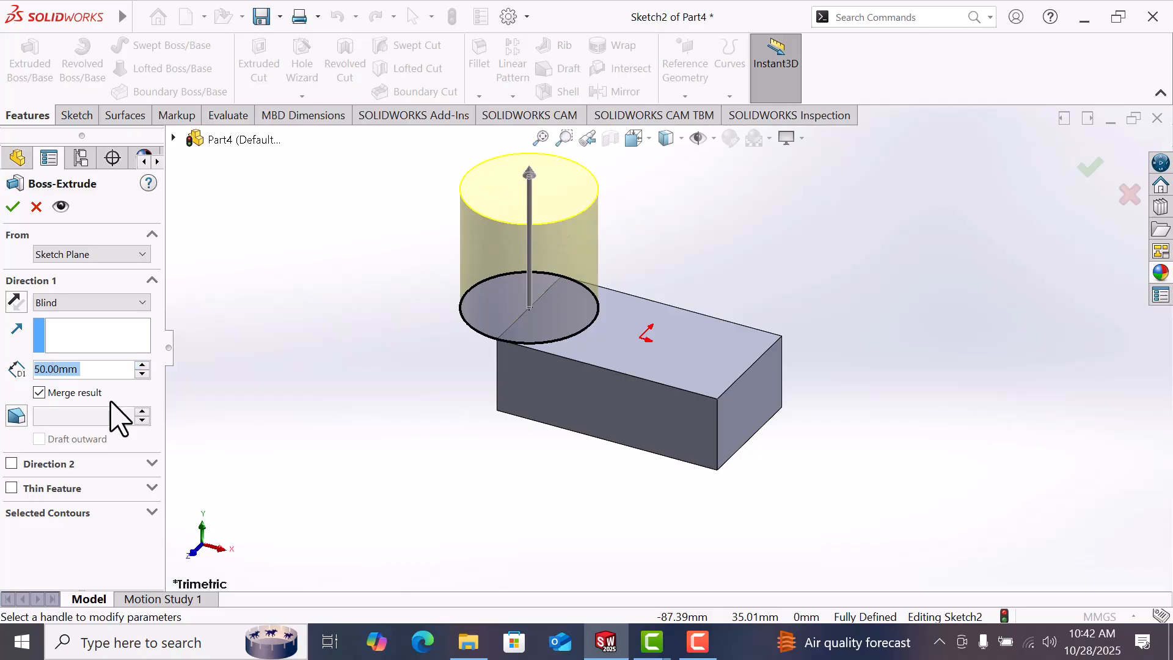
pyautogui.click(13, 464)
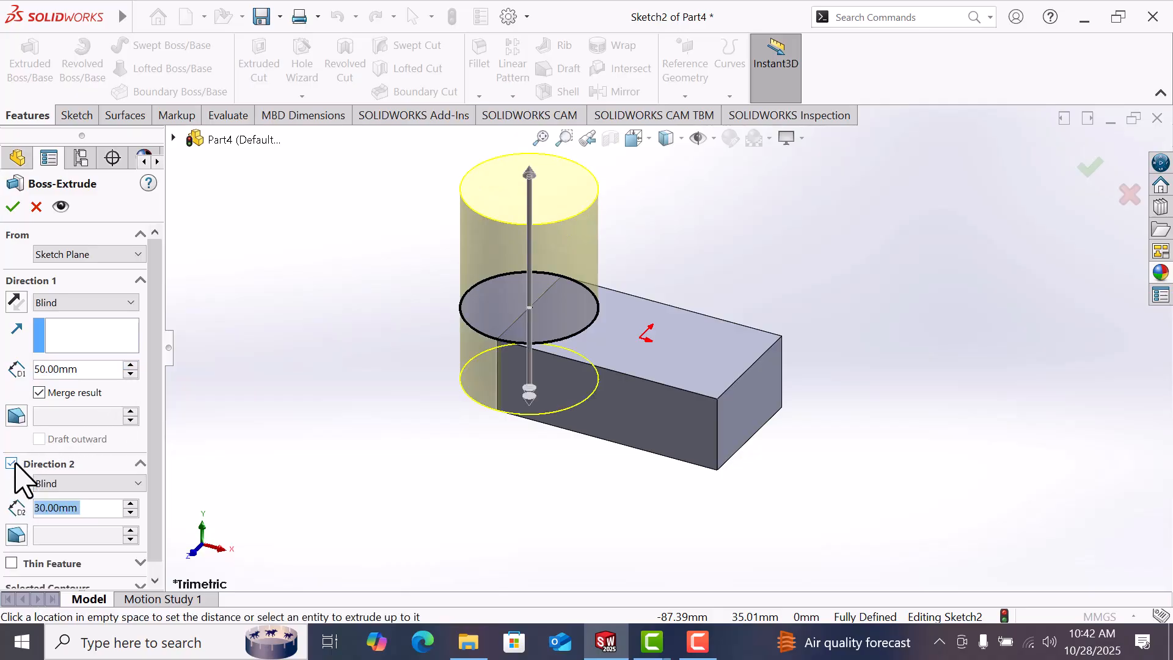
pyautogui.click(76, 484)
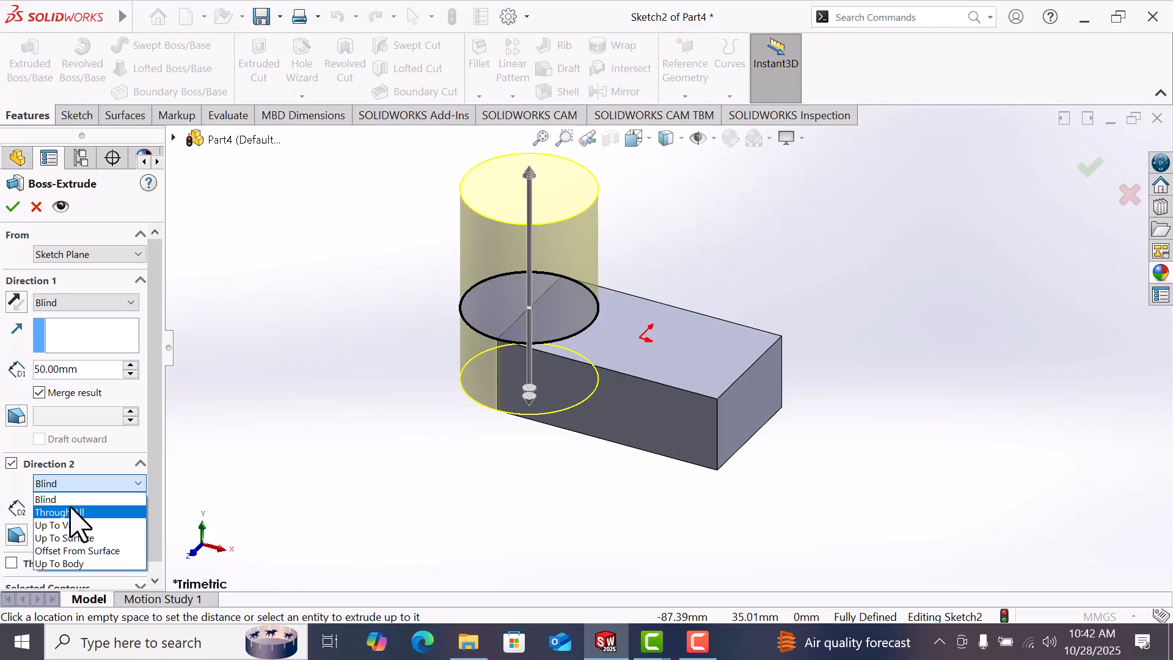
pyautogui.click(72, 513)
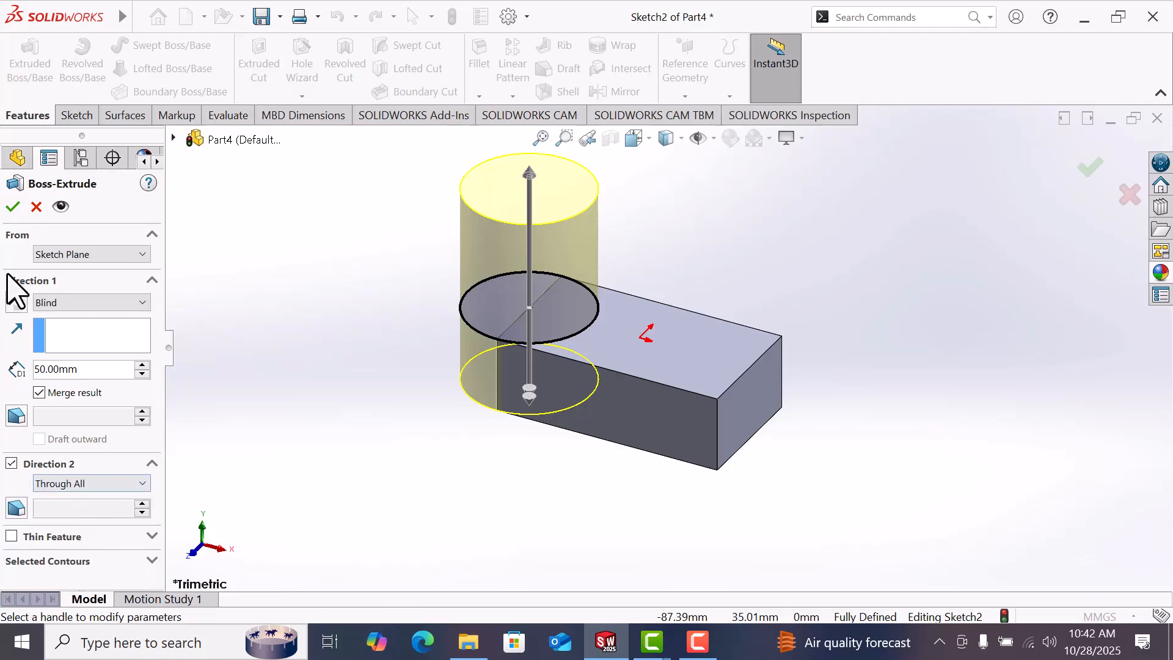
pyautogui.click(12, 208)
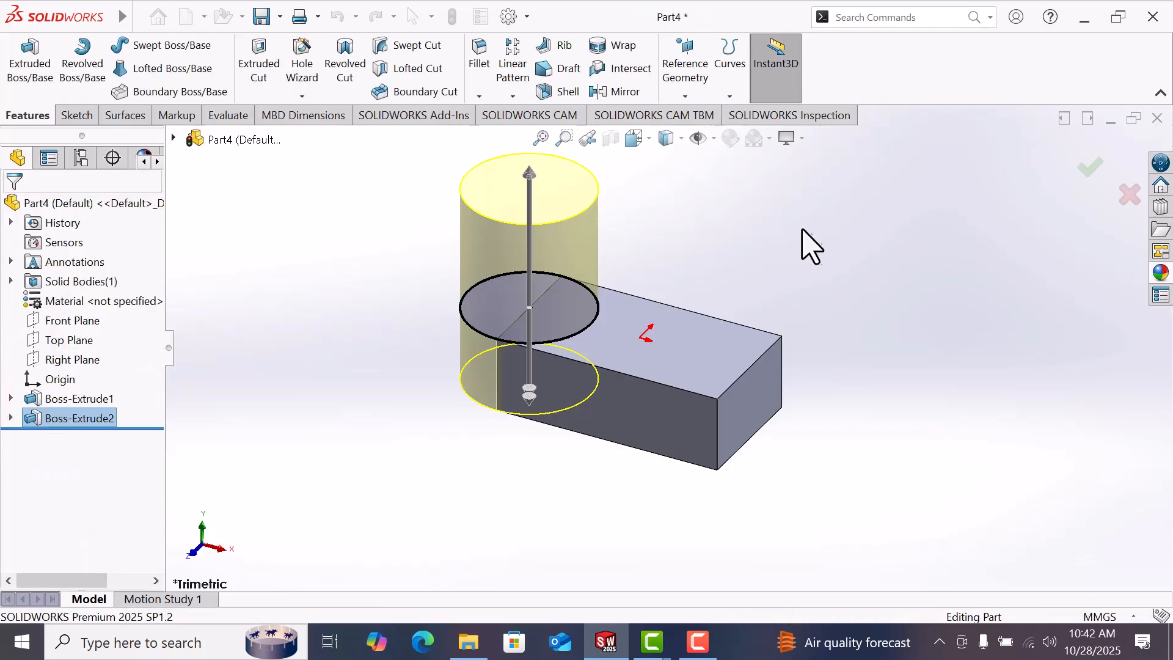
pyautogui.click(840, 231)
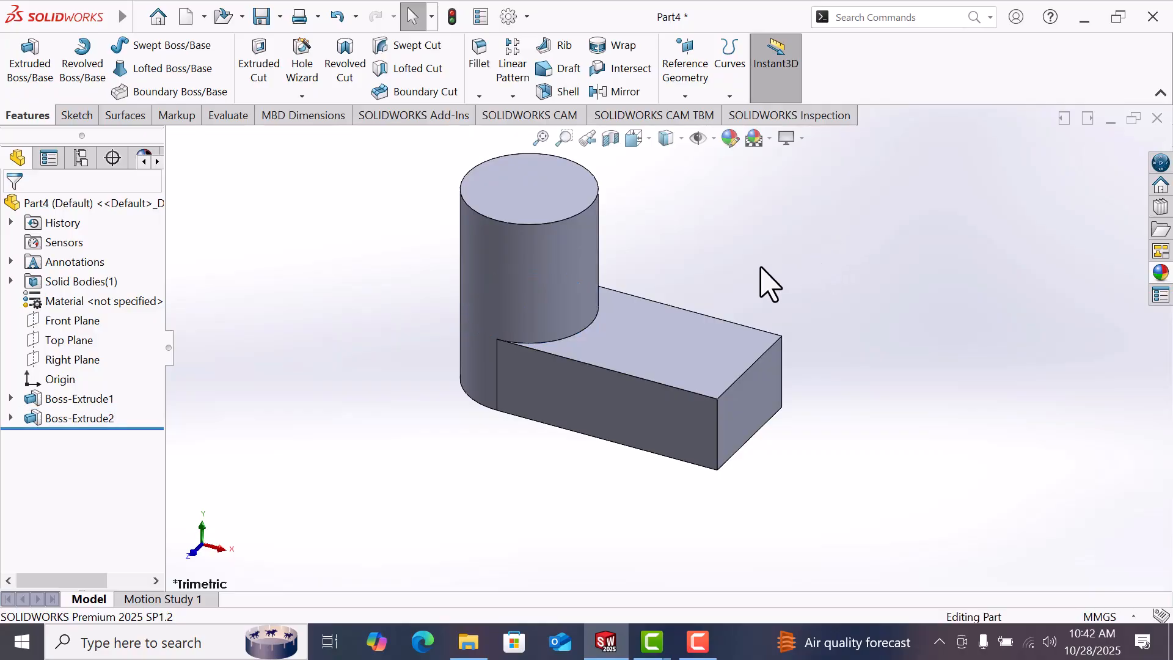
# Step: Sketch a circle about 24.5 mm in diameter on the cylinder's top face, concentric with its outer edge
pyautogui.press('f')
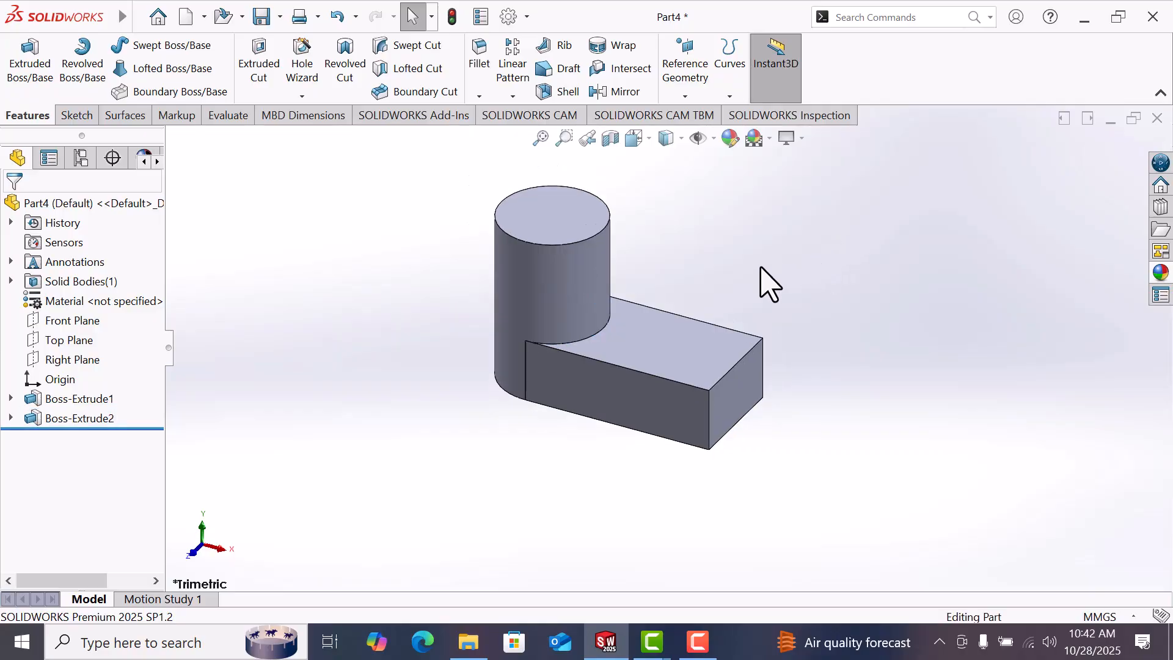
pyautogui.click(574, 223)
pyautogui.click(640, 192)
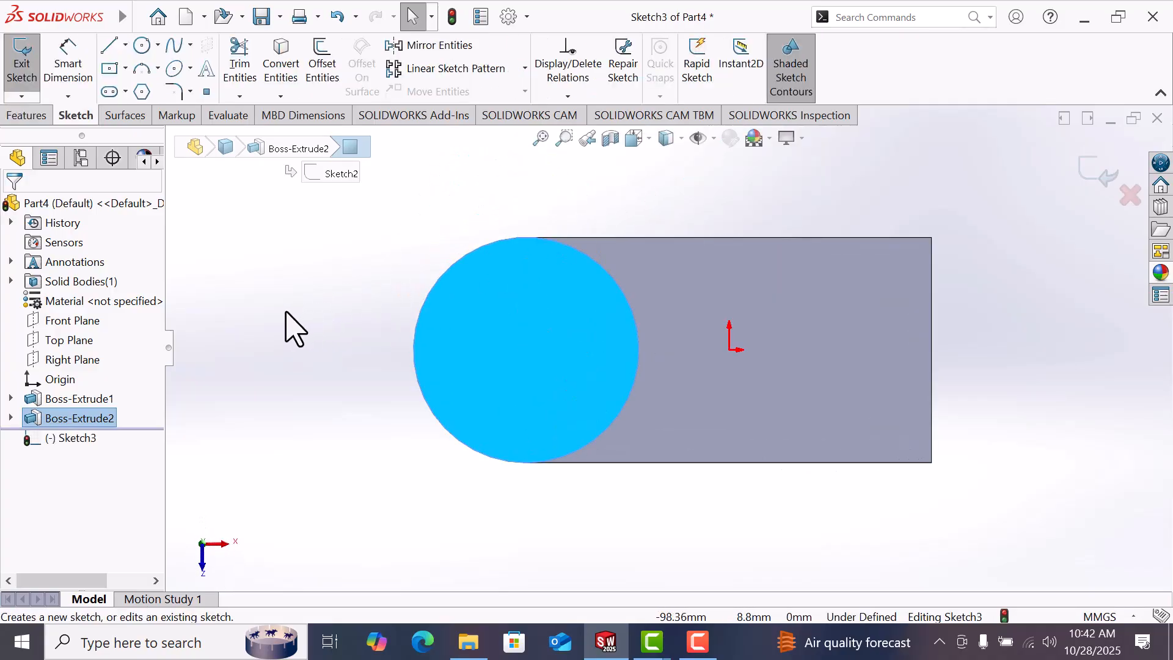
pyautogui.moveTo(432, 314); pyautogui.dragTo(513, 327, button='right')
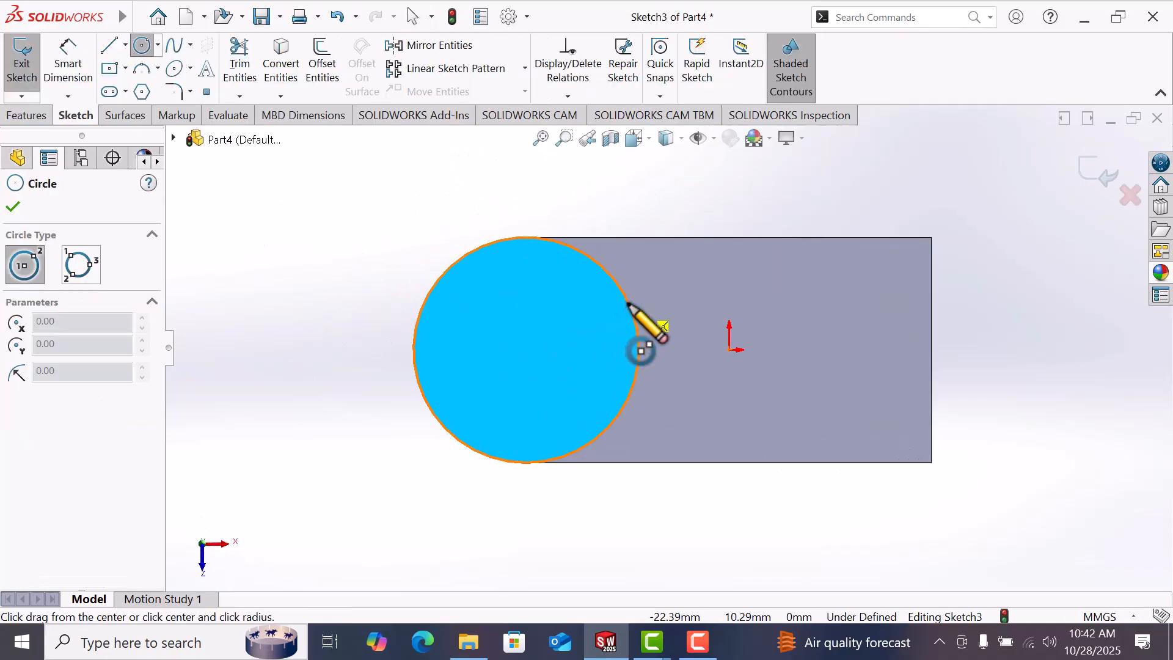
pyautogui.click(526, 349)
pyautogui.click(581, 340)
# Step: Dimension the inner circle's diameter to 30 mm
pyautogui.moveTo(359, 431); pyautogui.dragTo(361, 229, button='right')
pyautogui.click(487, 395)
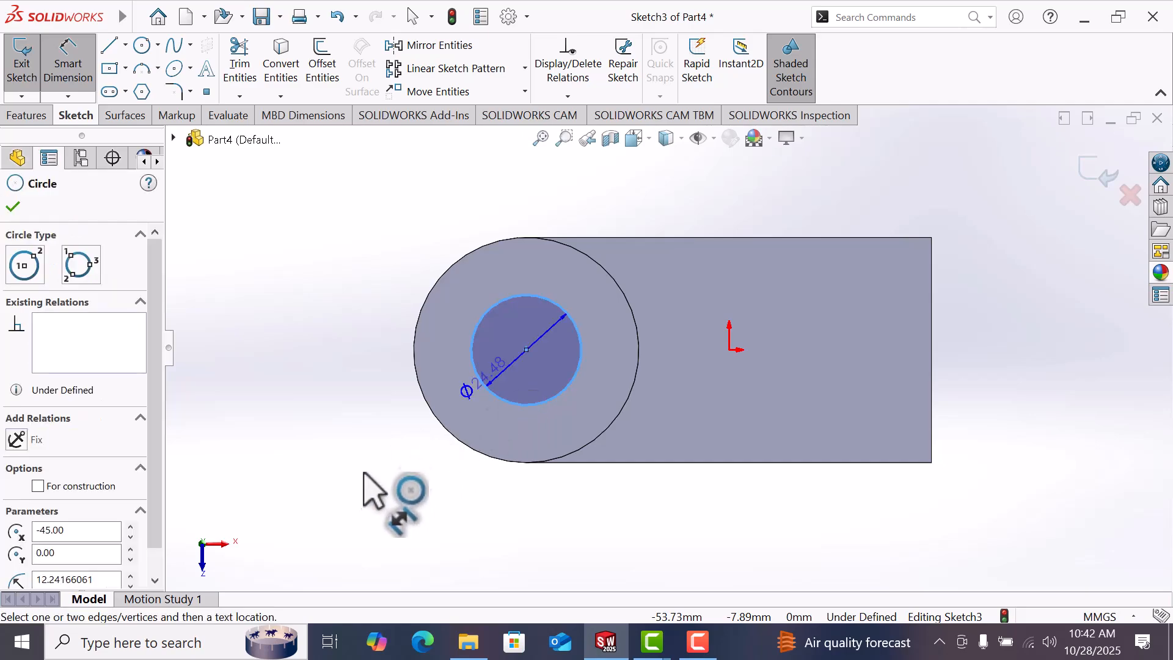
pyautogui.click(362, 479)
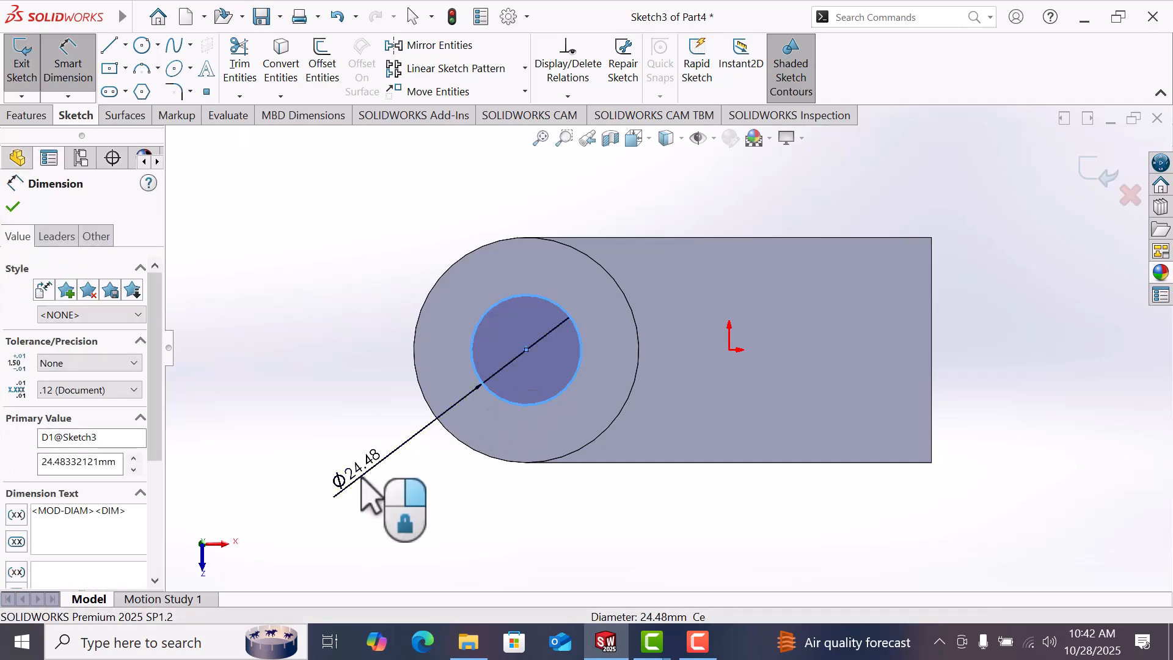
pyautogui.write('30')
pyautogui.press('Return')
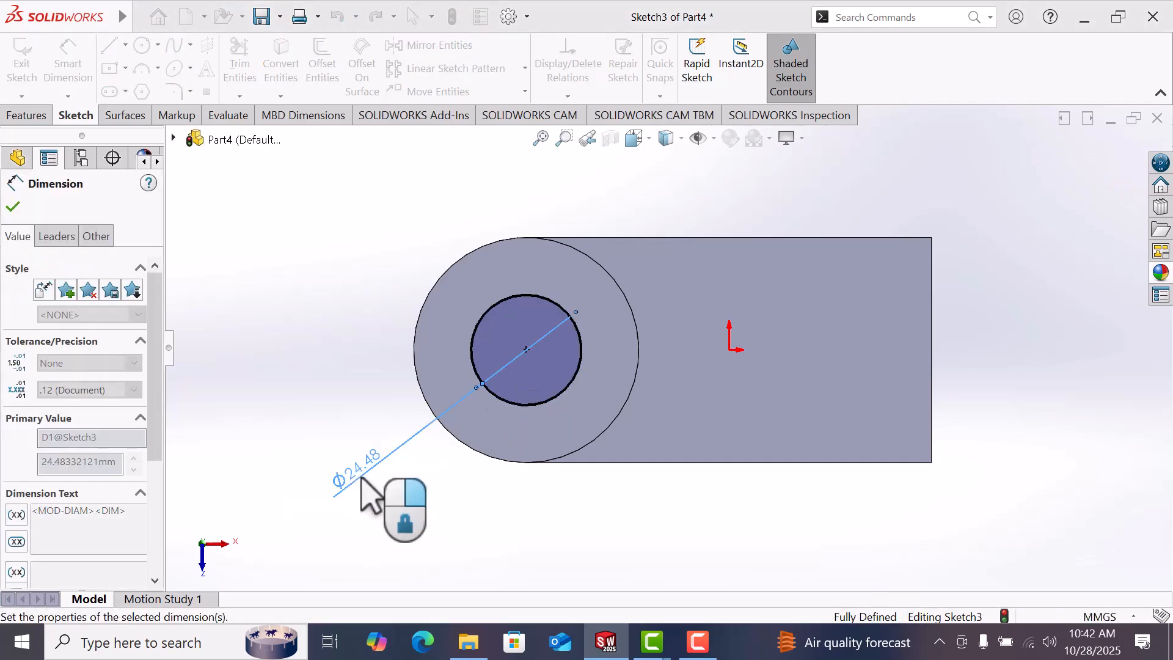
pyautogui.click(516, 534)
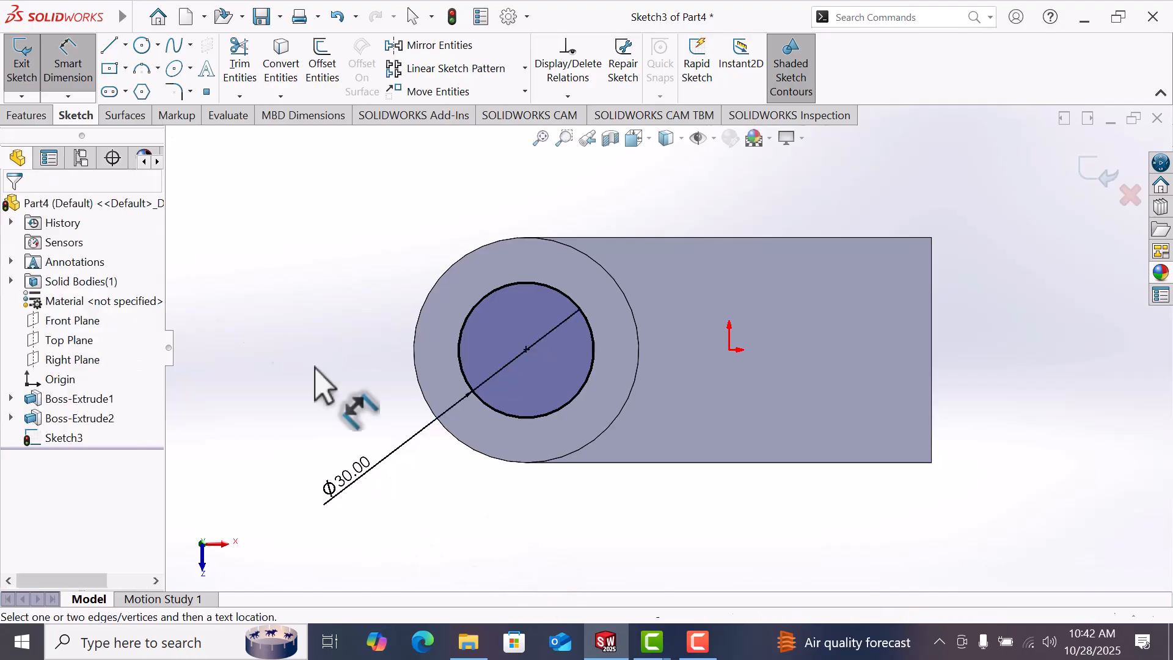
# Step: Cut the 30 mm circle Through All to make a bore in the cylinder
pyautogui.click(31, 116)
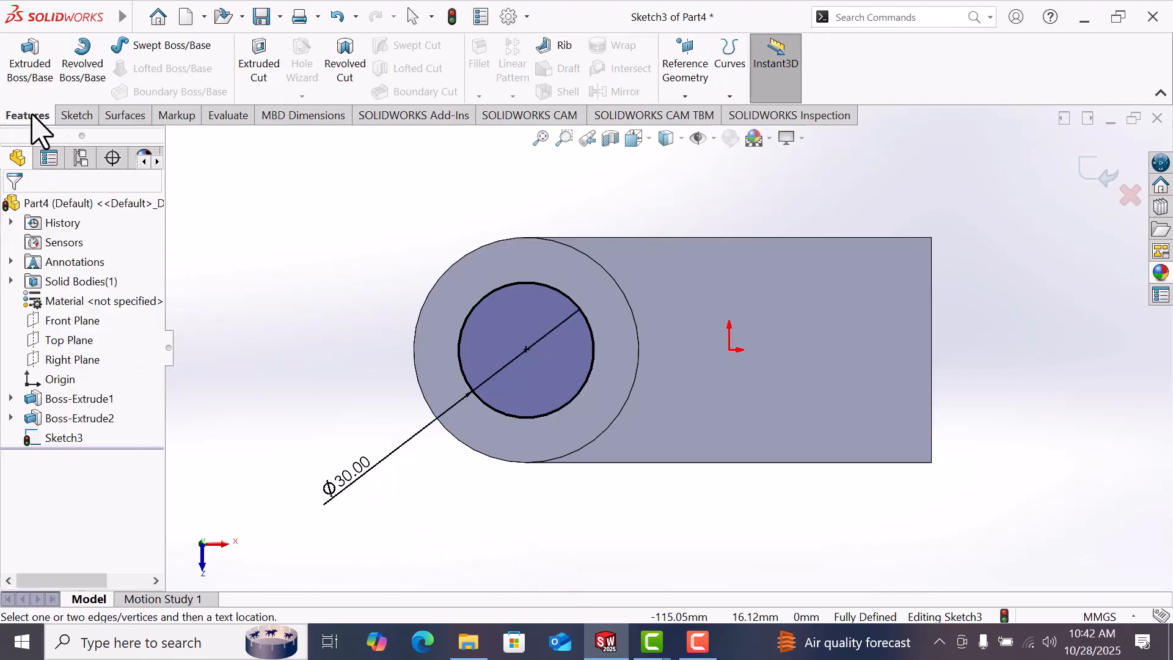
pyautogui.click(269, 71)
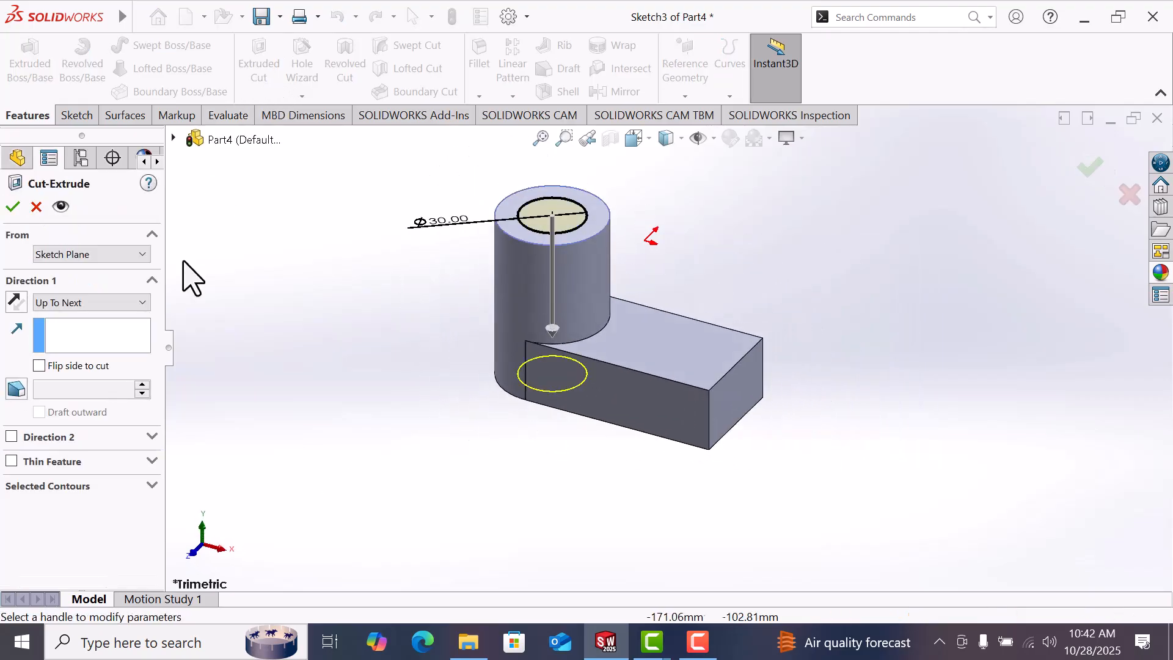
pyautogui.click(112, 305)
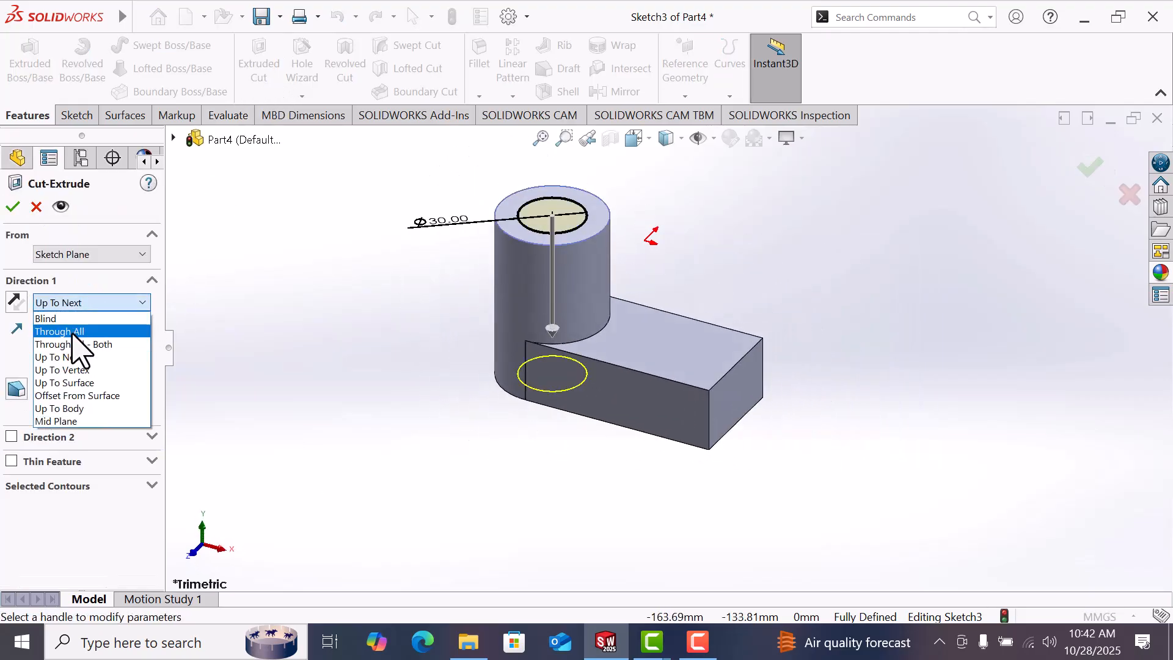
pyautogui.click(59, 331)
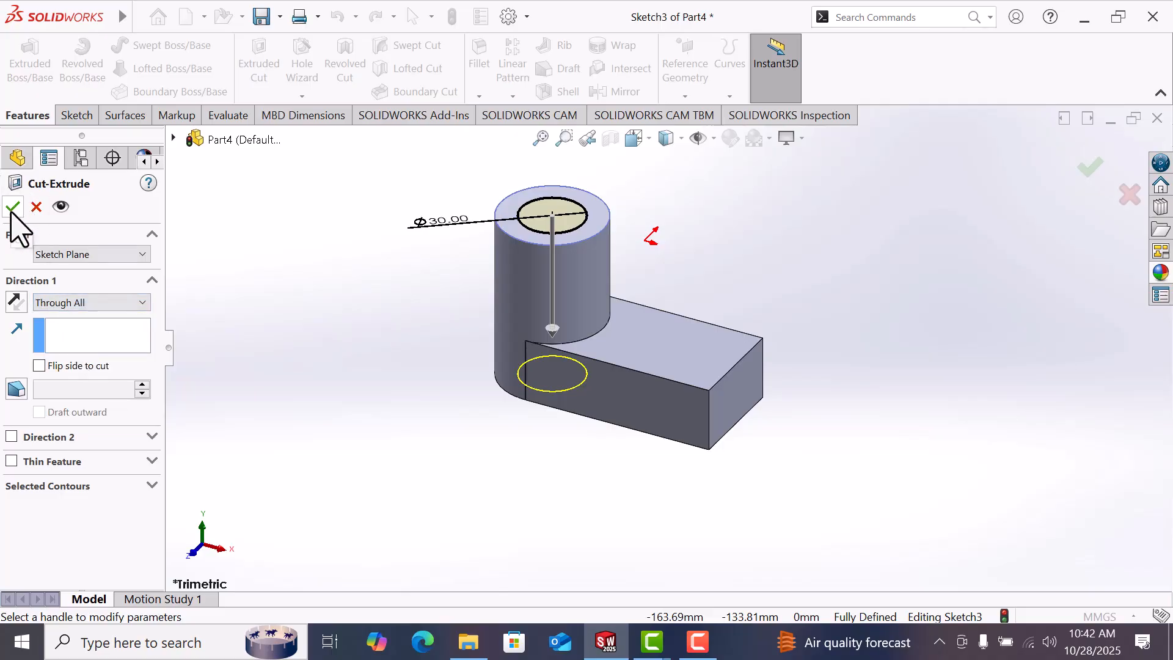
pyautogui.click(12, 209)
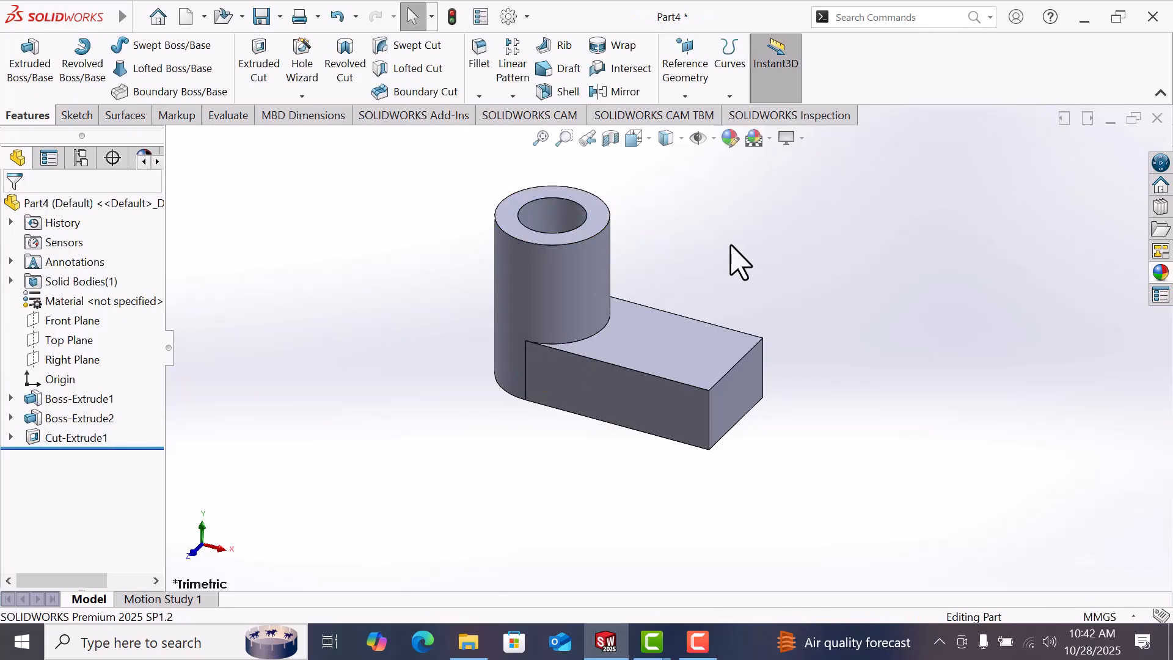
# Step: Edit the base block's sketch, set the rectangle's length to 100 mm, and exit the sketch
pyautogui.scroll(1, 796, 295)
pyautogui.scroll(-1, 798, 294)
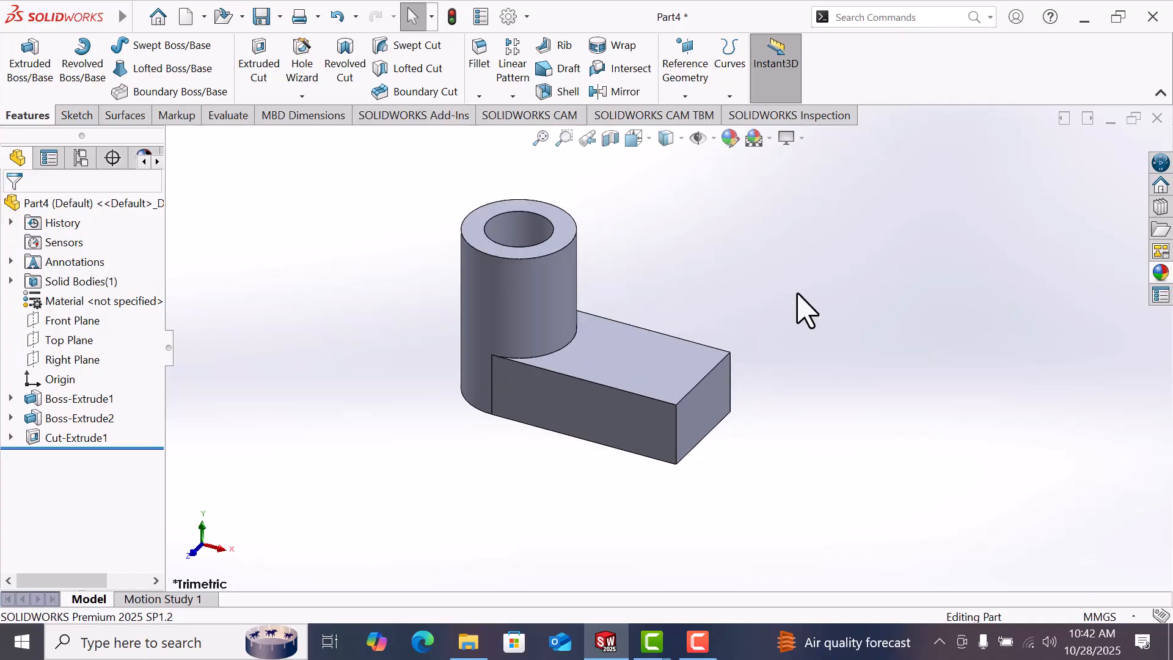
pyautogui.click(11, 398)
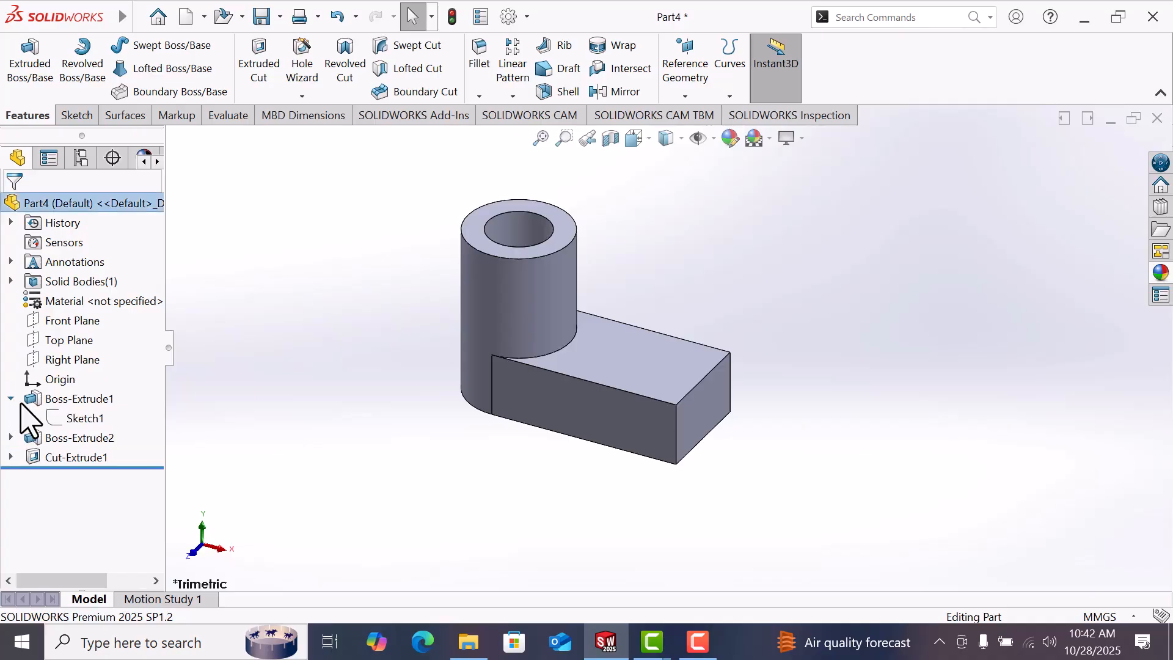
pyautogui.click(99, 423)
pyautogui.click(119, 376)
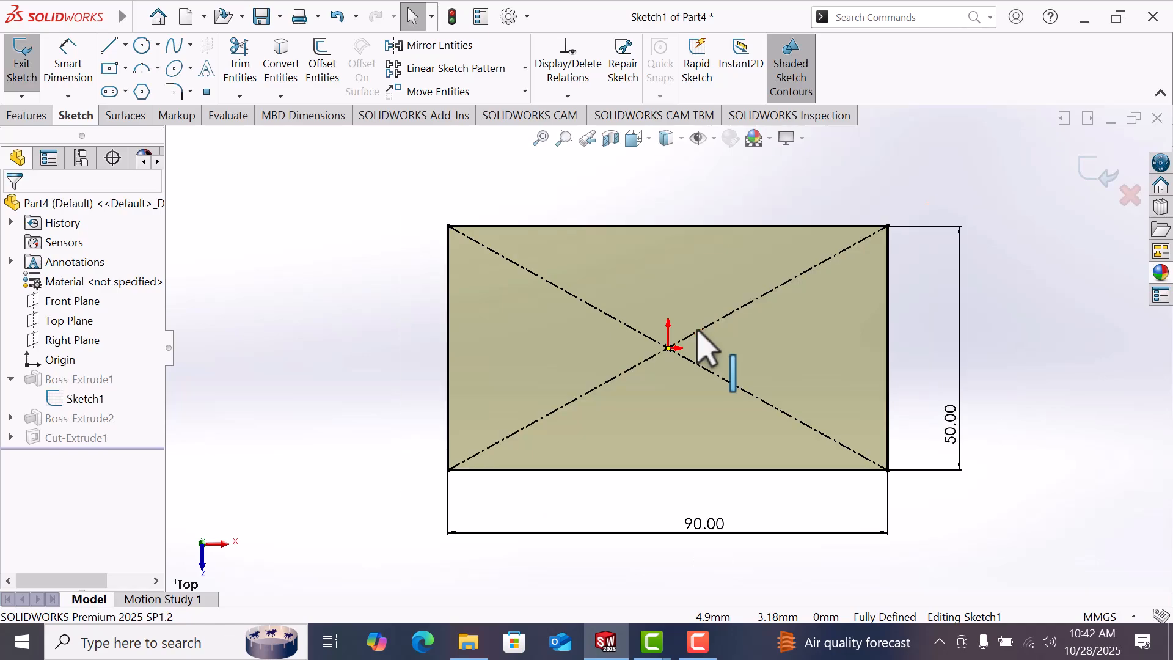
pyautogui.doubleClick(693, 467)
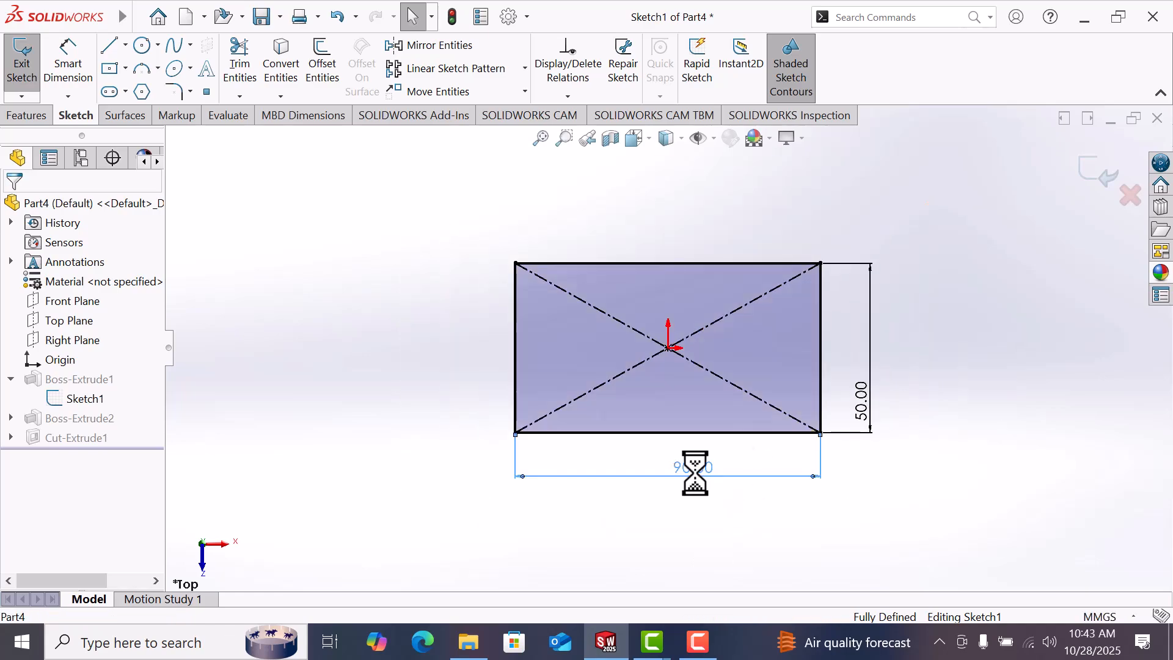
pyautogui.write('90')
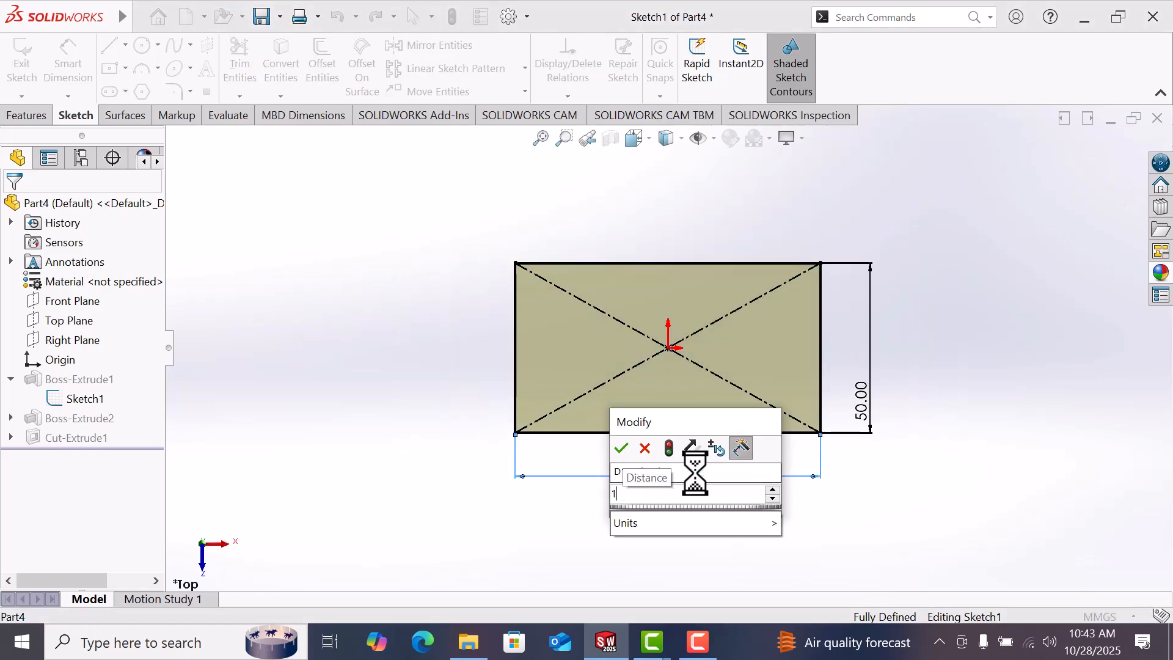
pyautogui.press('Return')
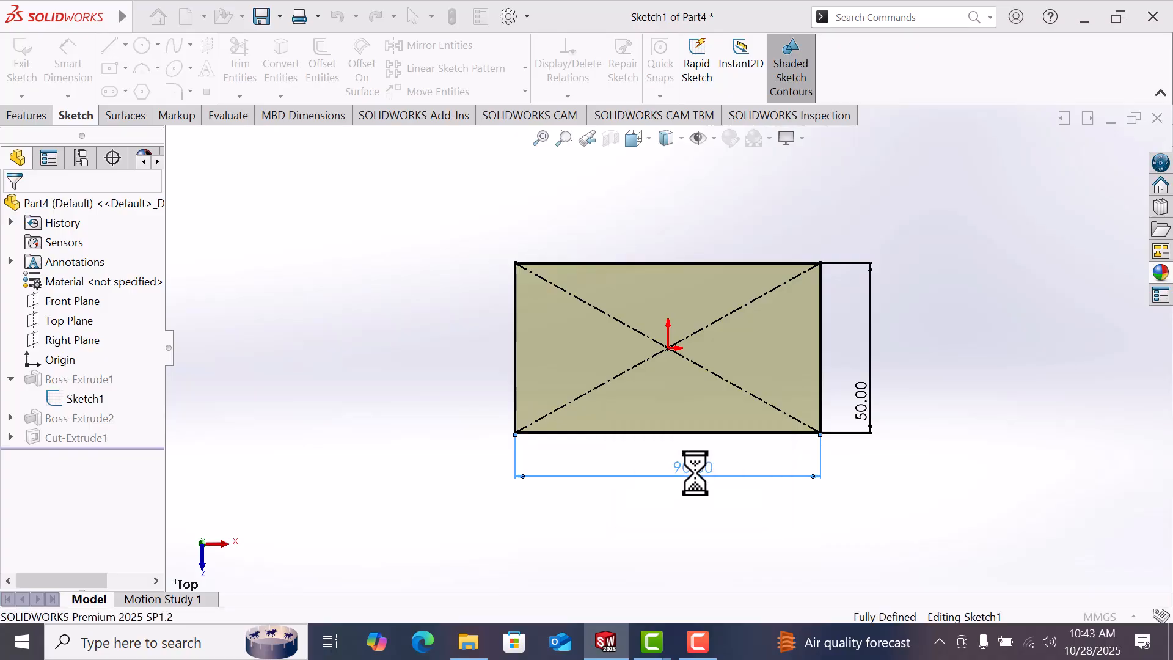
pyautogui.click(976, 298)
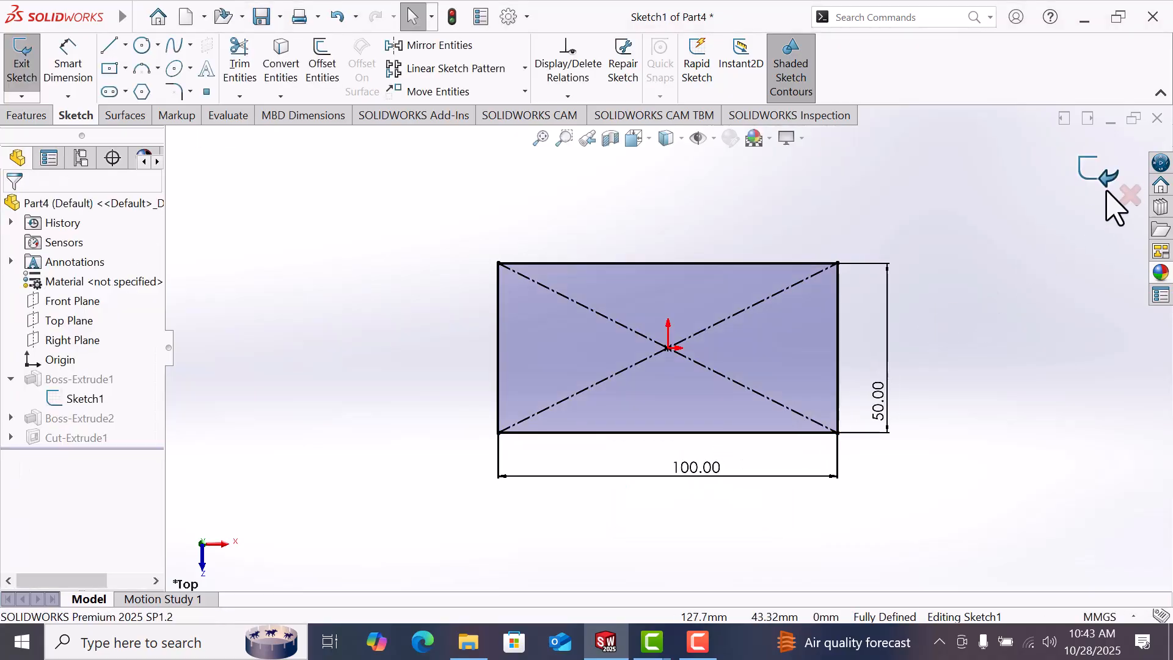
pyautogui.click(1103, 178)
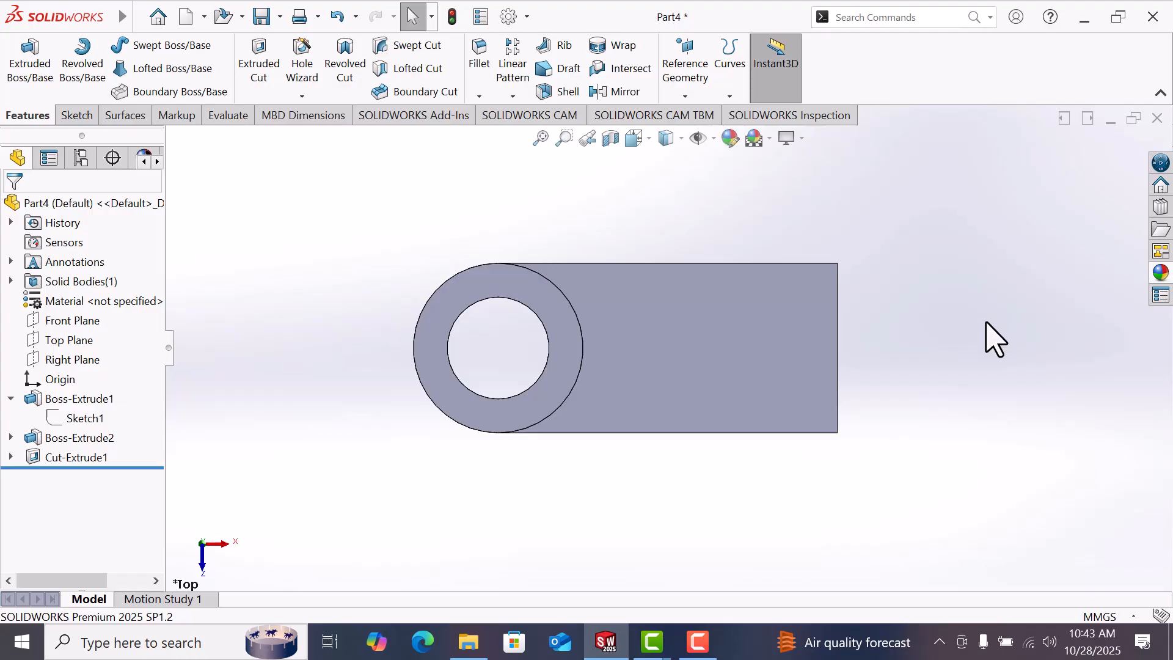
# Step: Sketch a corner rectangle about 8 mm wide and 22.6 mm high on the block's end face, starting from its lower front corner
pyautogui.press('space')
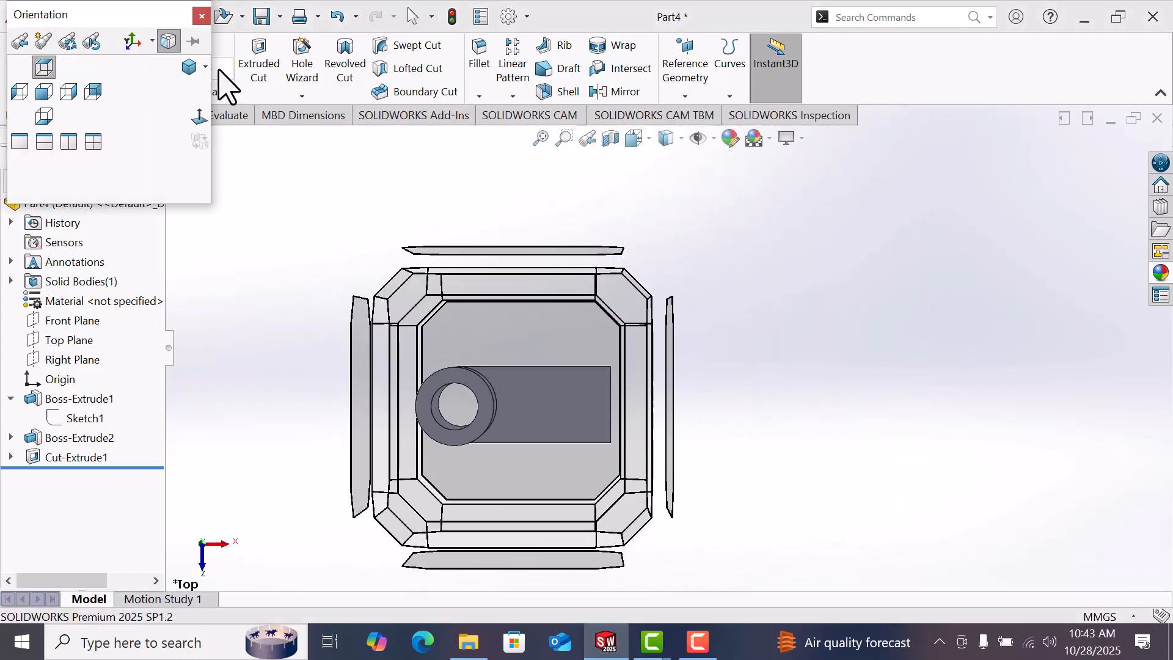
pyautogui.click(180, 72)
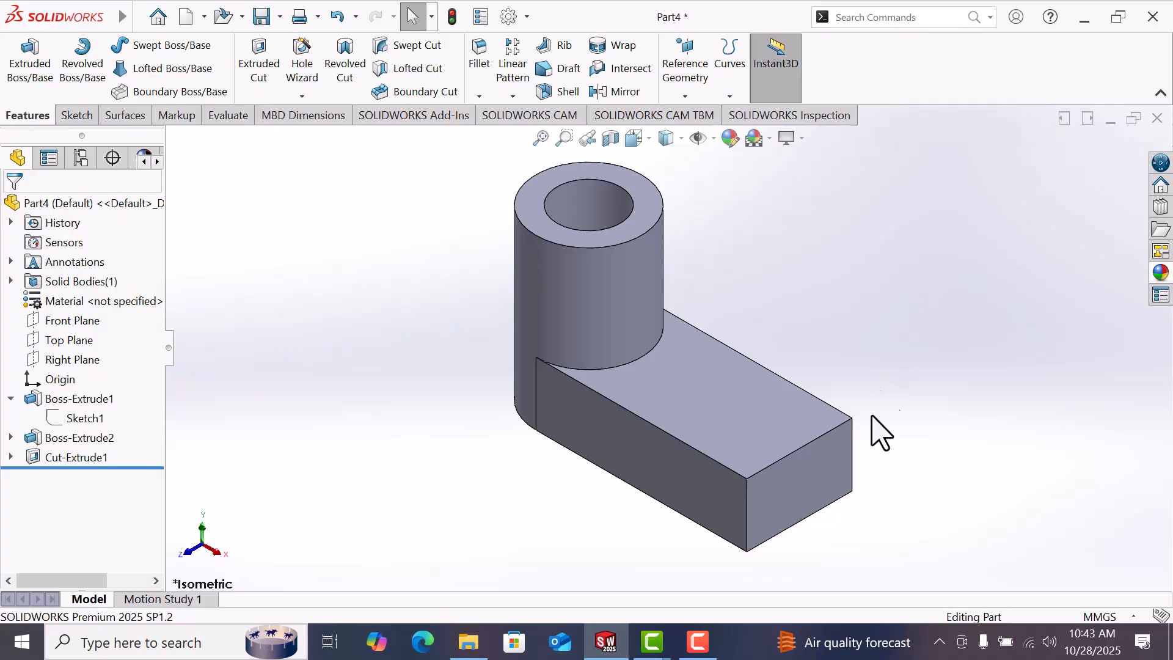
pyautogui.click(811, 504)
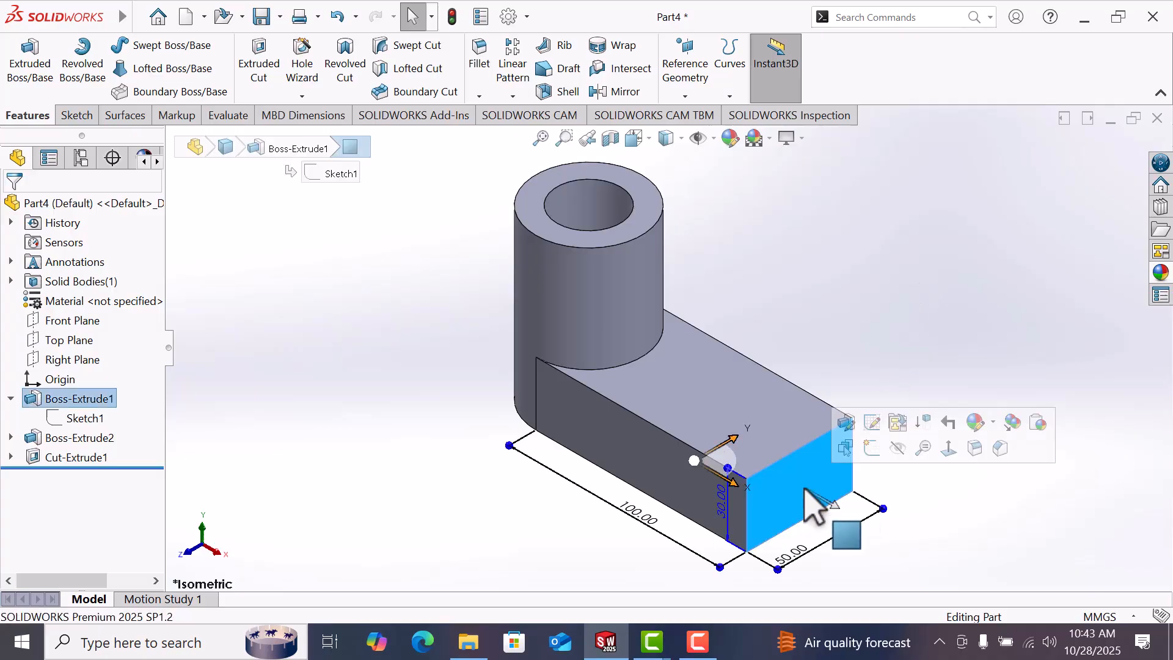
pyautogui.click(871, 449)
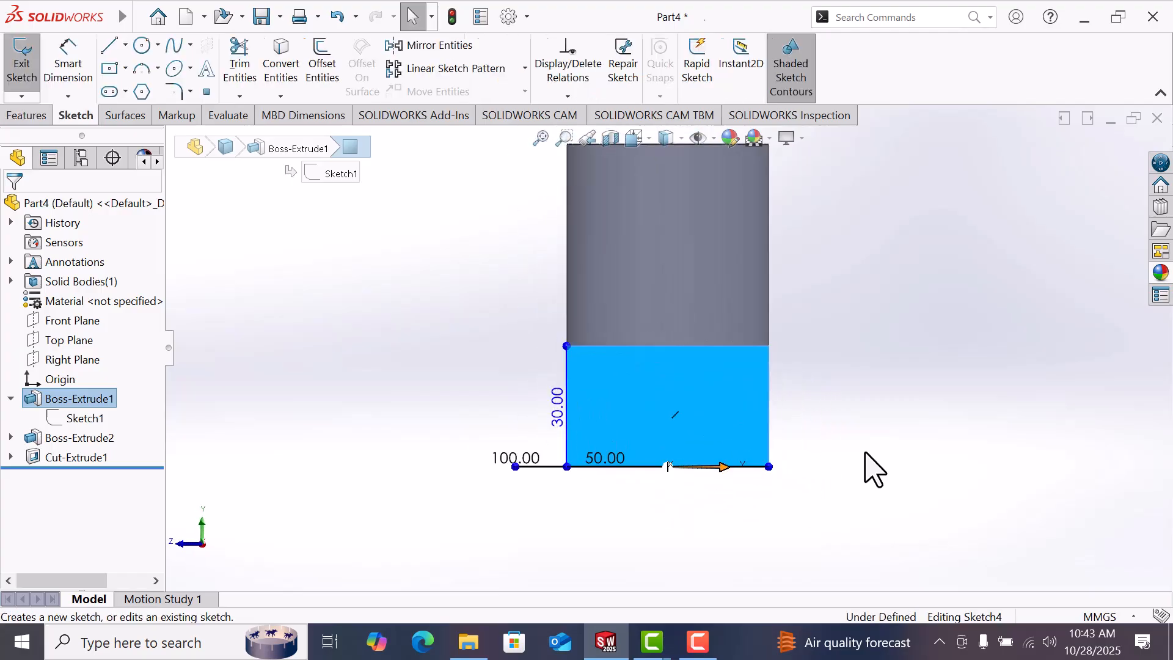
pyautogui.click(115, 68)
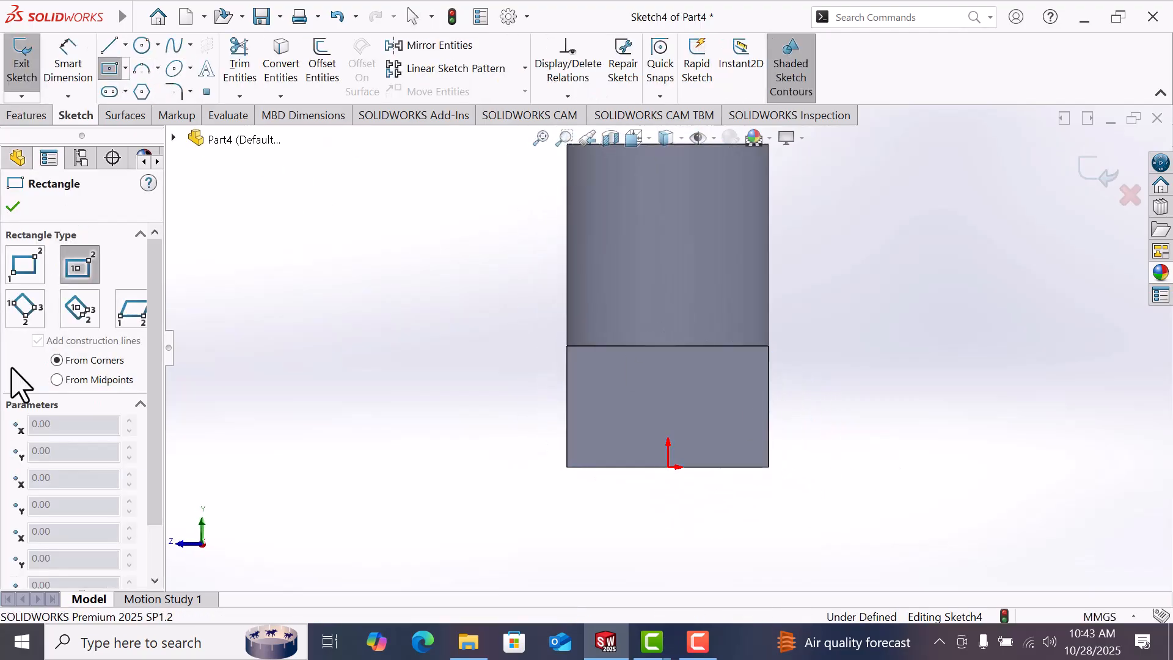
pyautogui.click(22, 266)
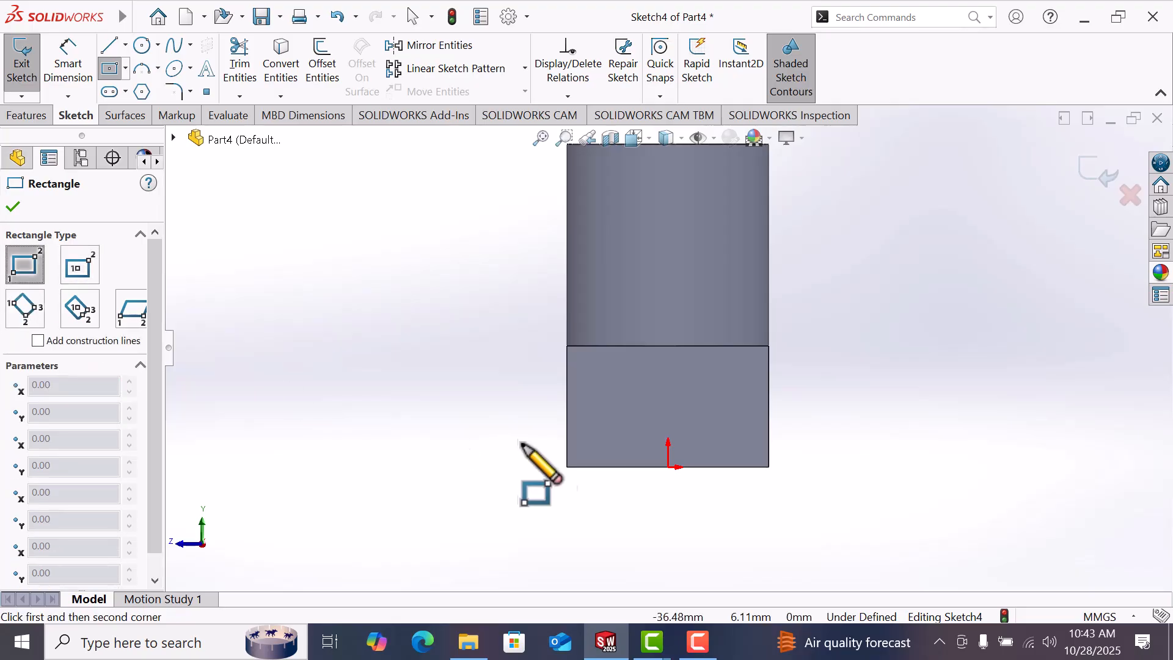
pyautogui.click(567, 468)
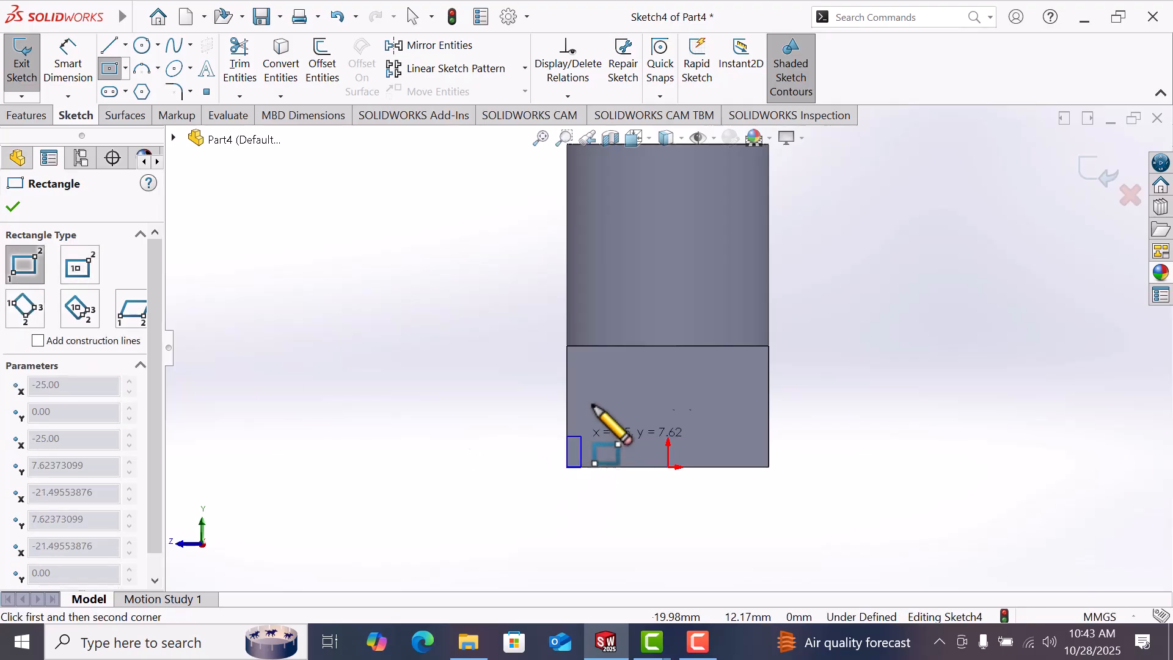
pyautogui.click(600, 375)
pyautogui.rightClick(609, 381)
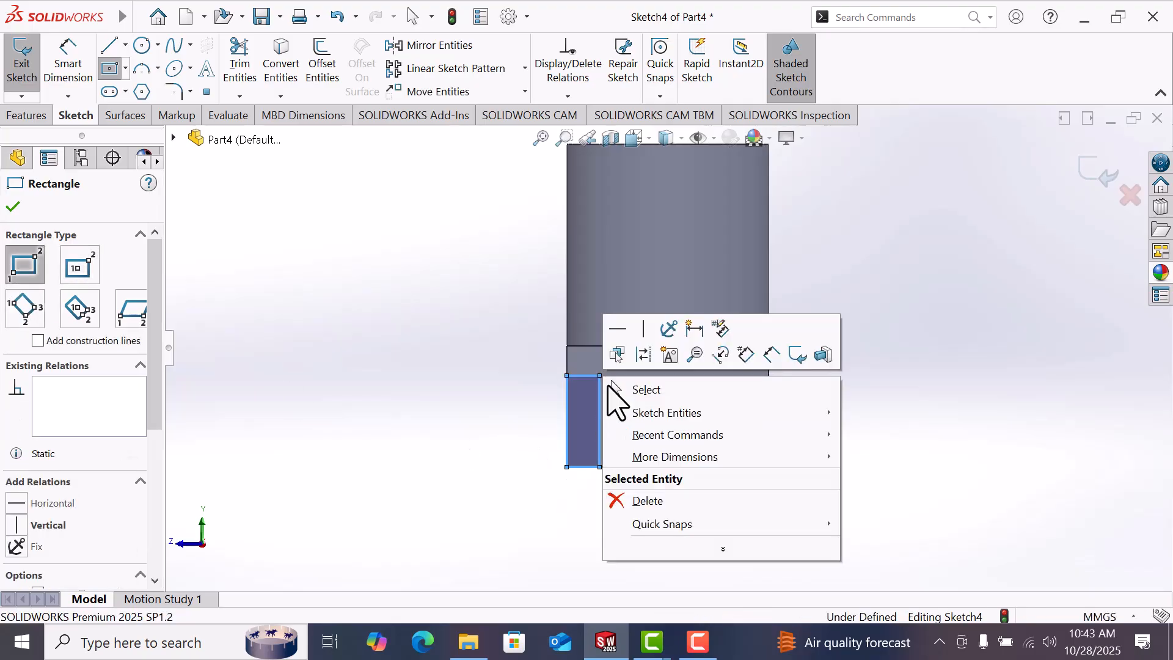
pyautogui.click(642, 390)
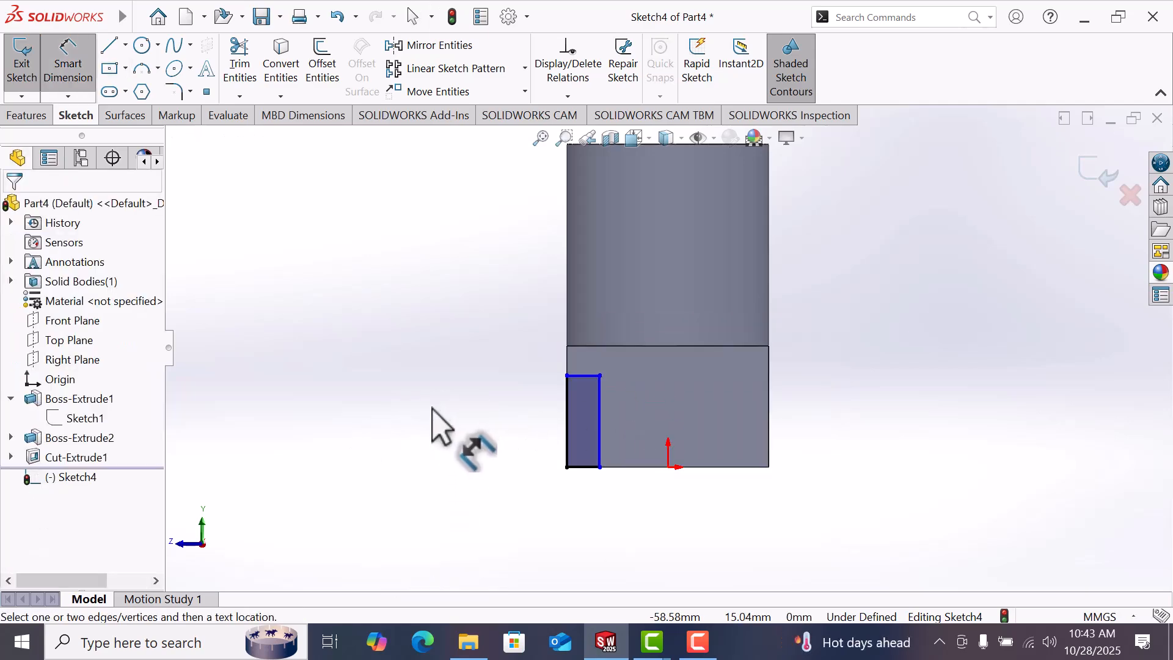
# Step: Dimension the corner rectangle to 20 mm high and 5 mm wide
pyautogui.click(566, 439)
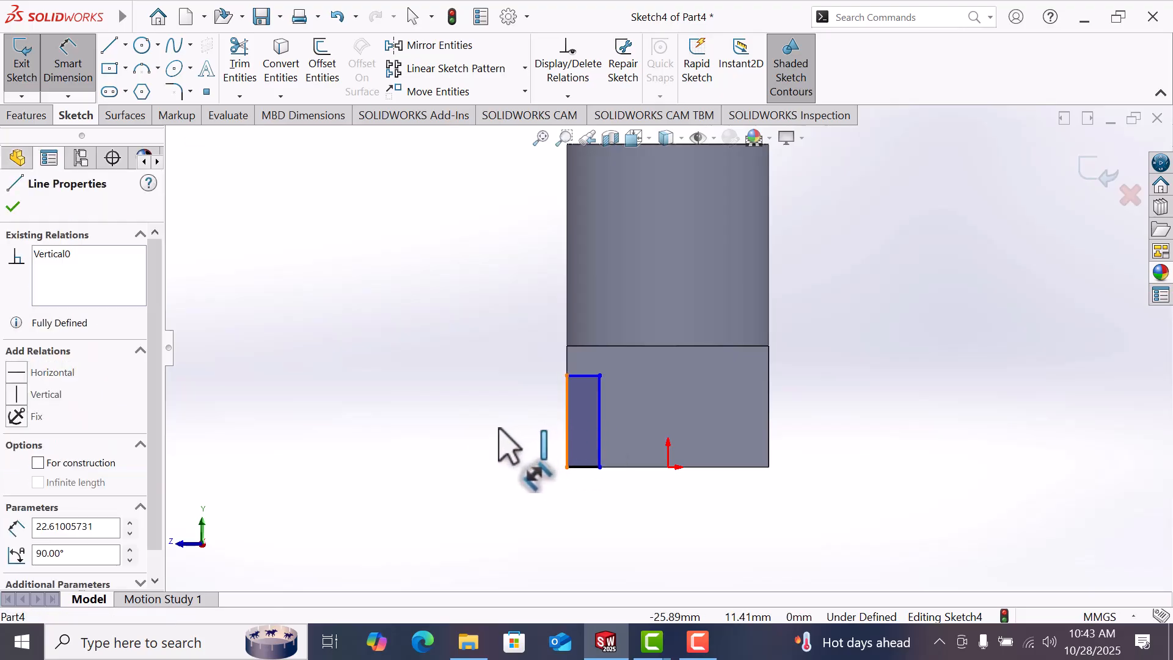
pyautogui.click(460, 449)
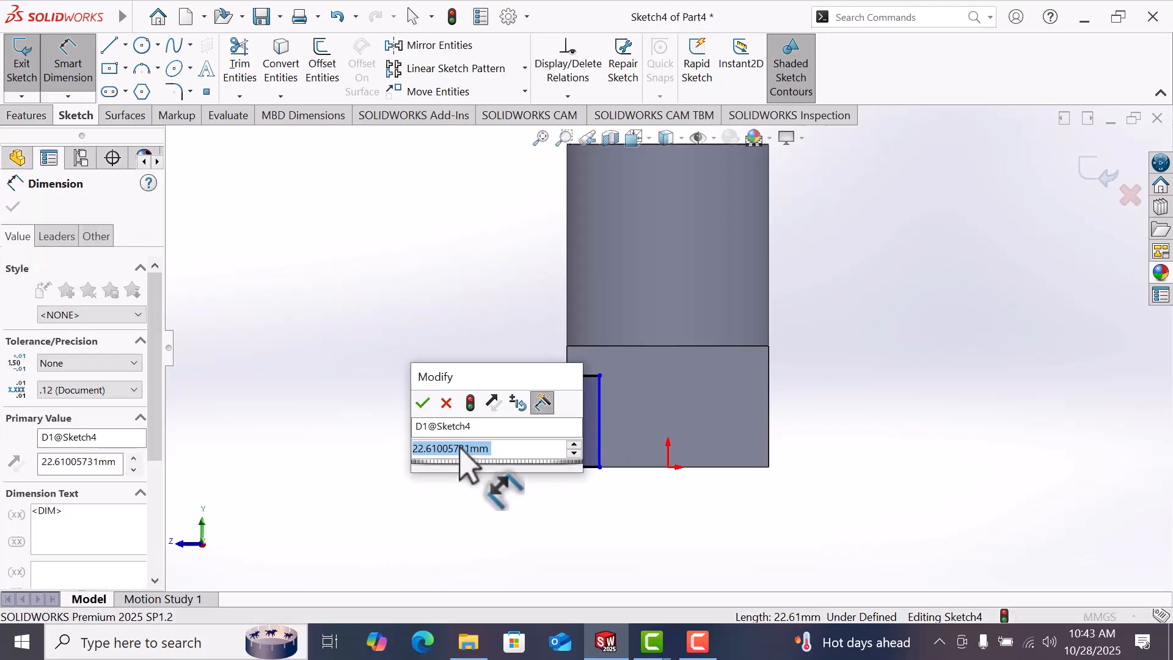
pyautogui.write('2')
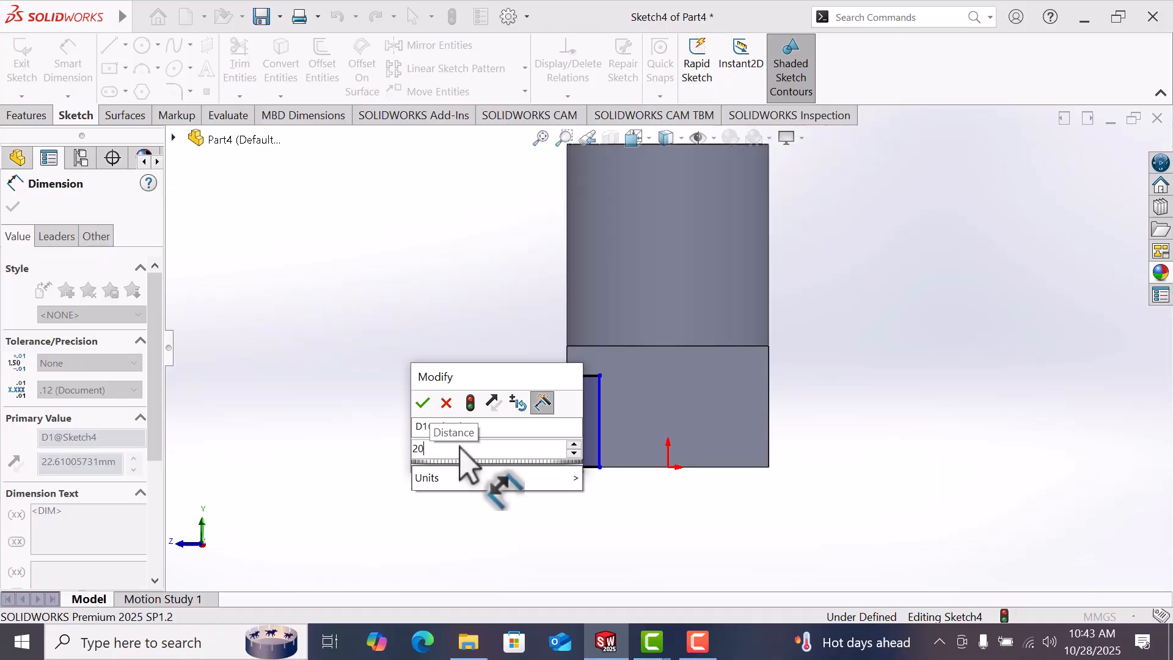
pyautogui.write('0')
pyautogui.press('Return')
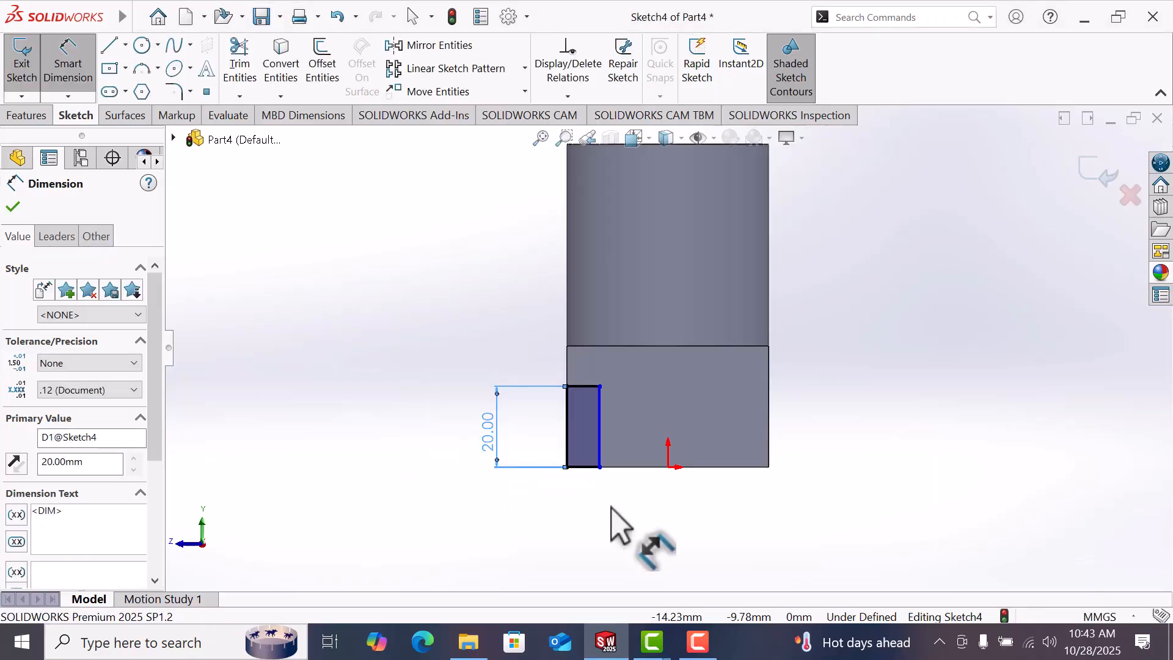
pyautogui.click(593, 467)
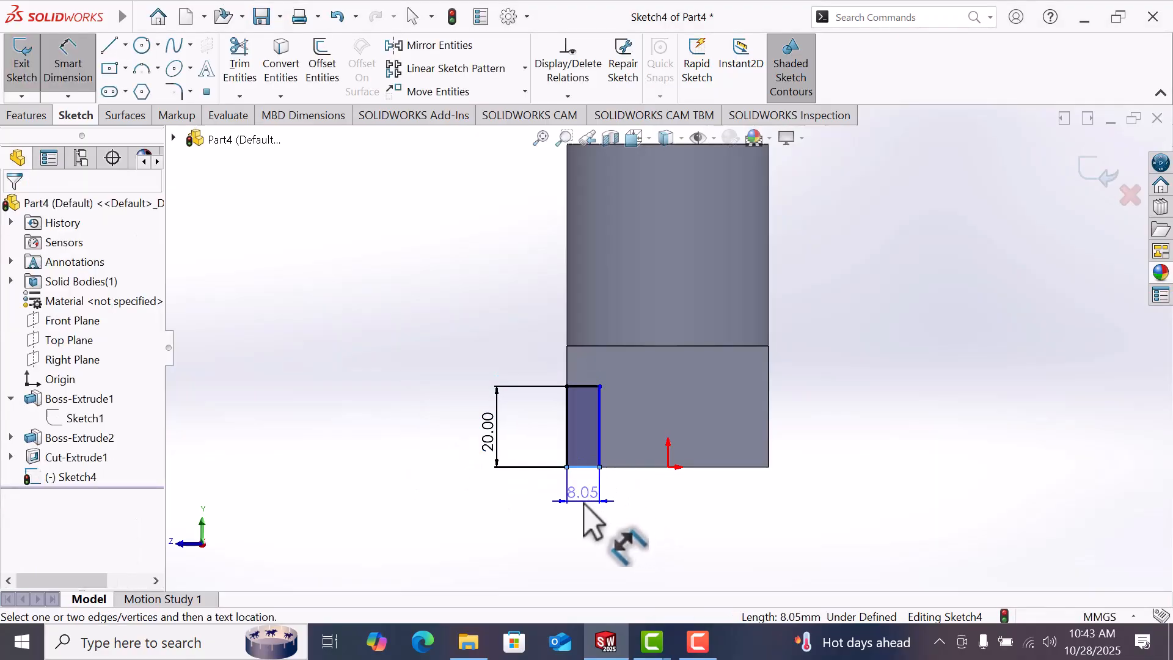
pyautogui.click(579, 503)
pyautogui.press('Return')
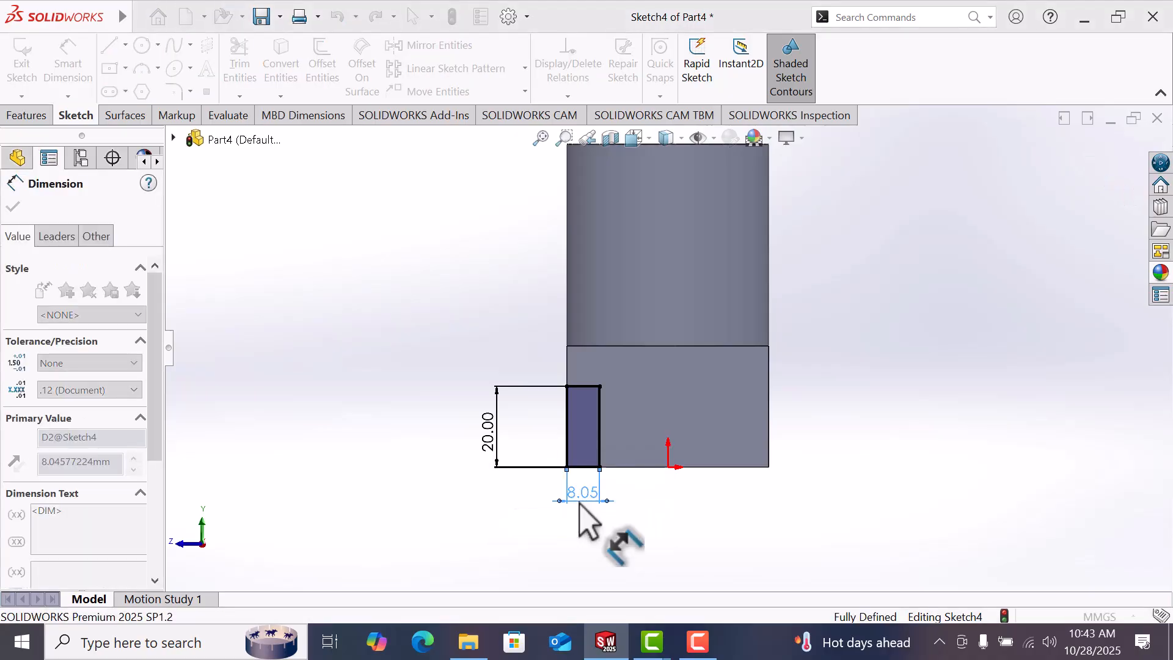
pyautogui.rightClick(919, 411)
pyautogui.click(966, 463)
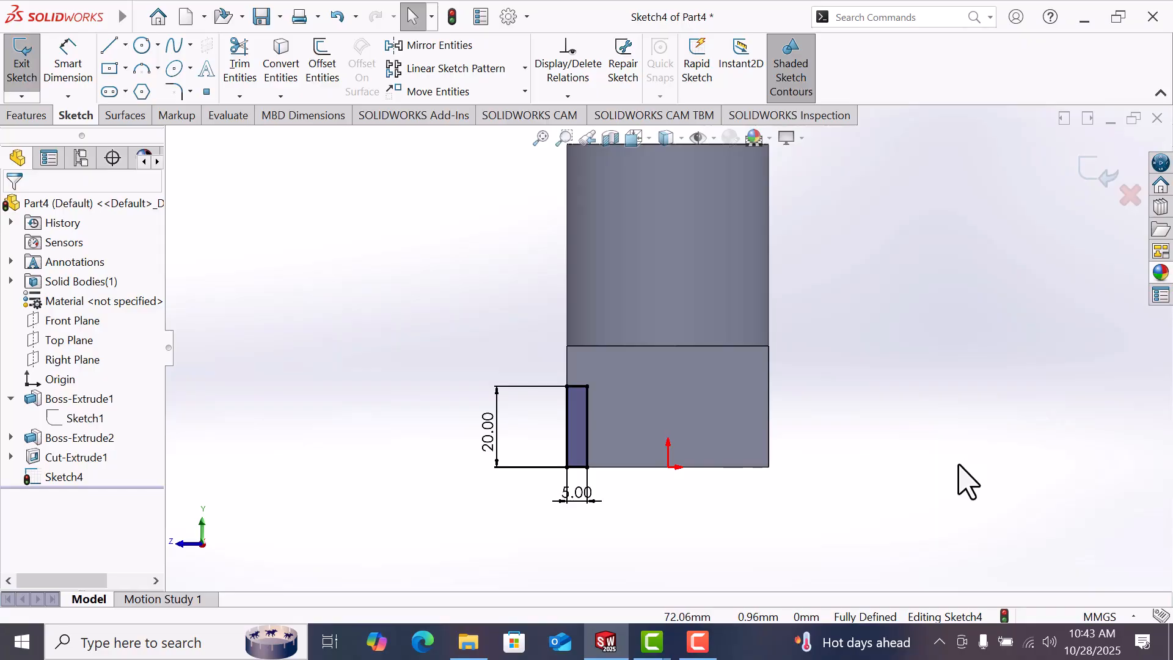
# Step: Cut the 5 × 20 mm rectangle into the block along its length with a Blind depth of 75 mm
pyautogui.press('space')
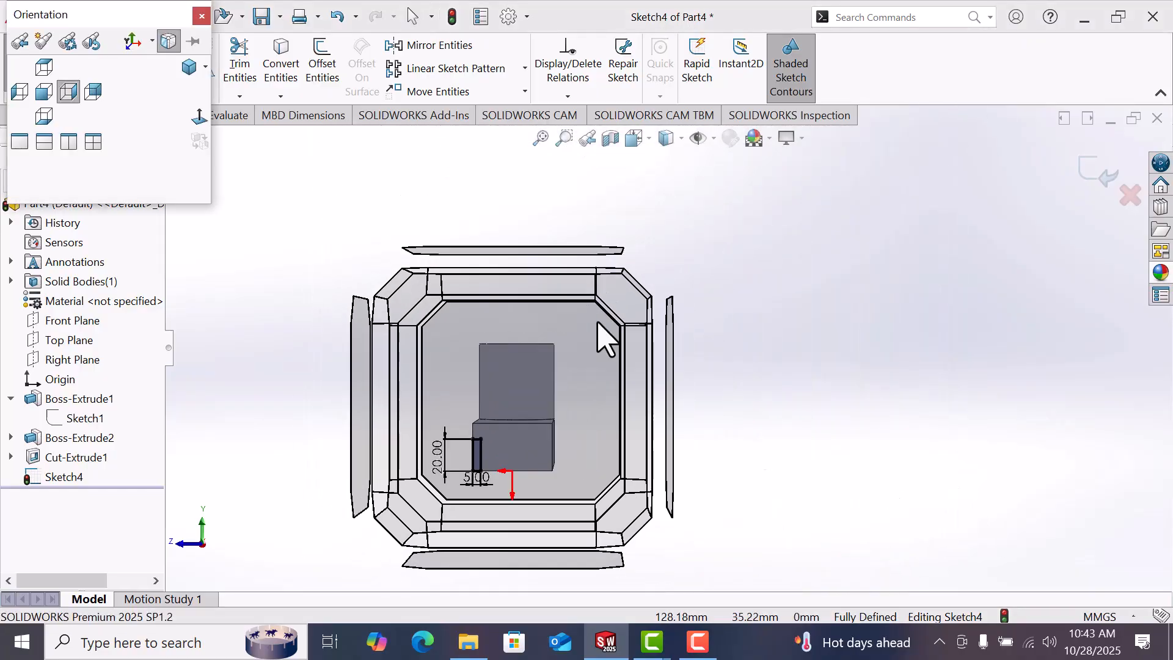
pyautogui.click(190, 68)
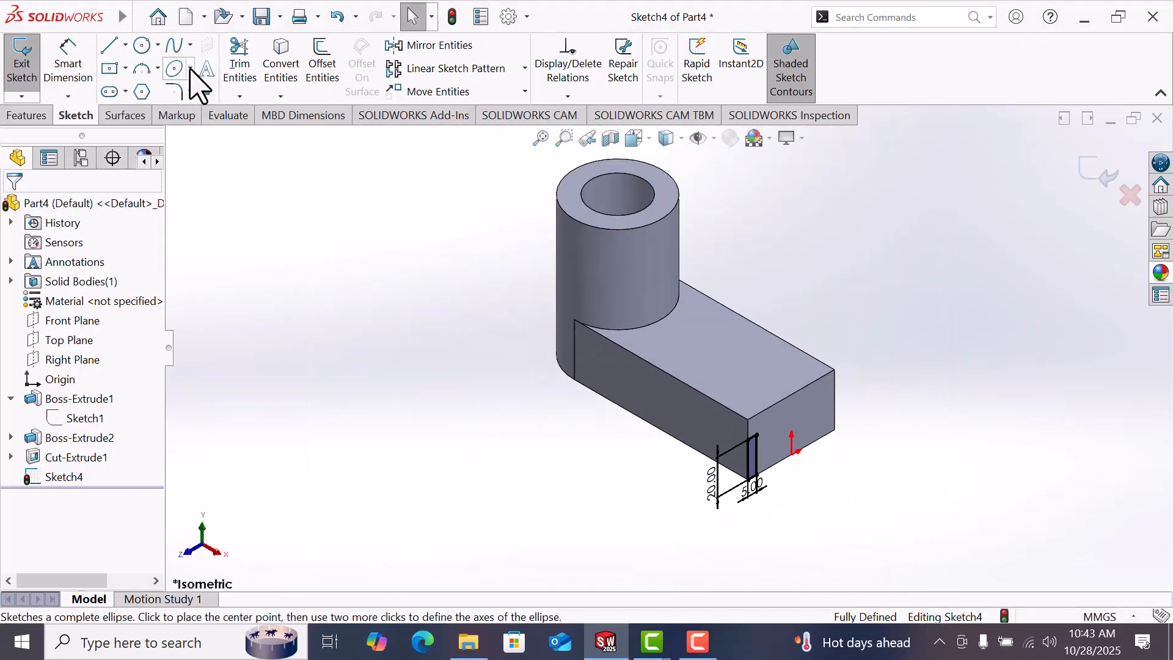
pyautogui.click(28, 115)
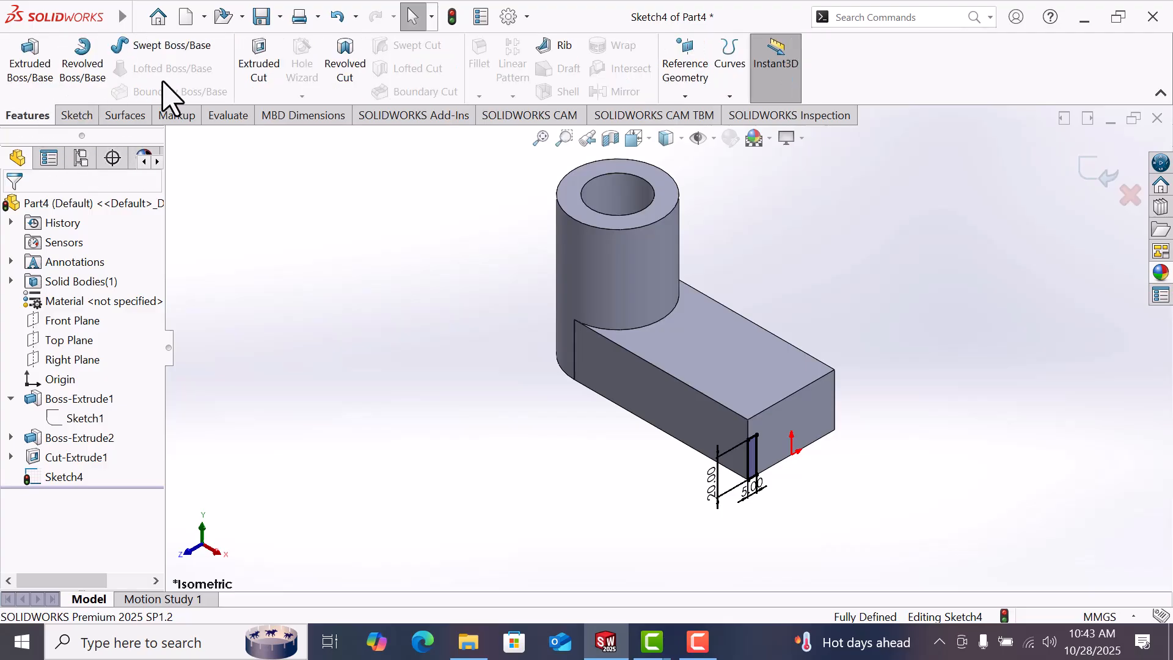
pyautogui.click(251, 86)
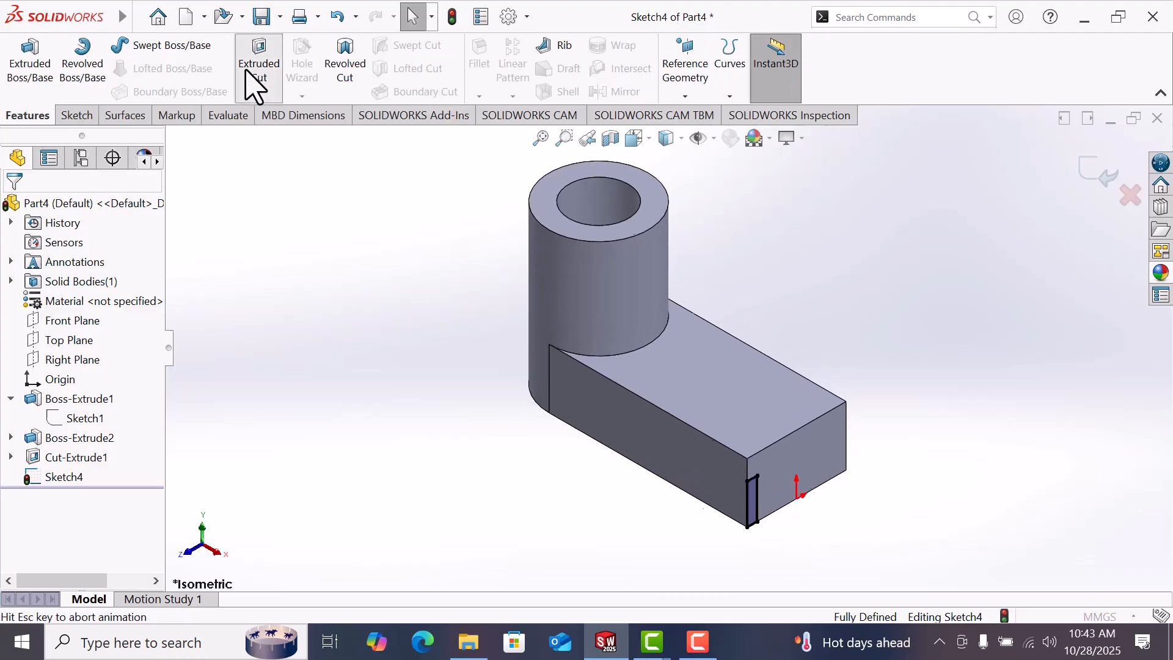
pyautogui.click(116, 303)
pyautogui.click(72, 318)
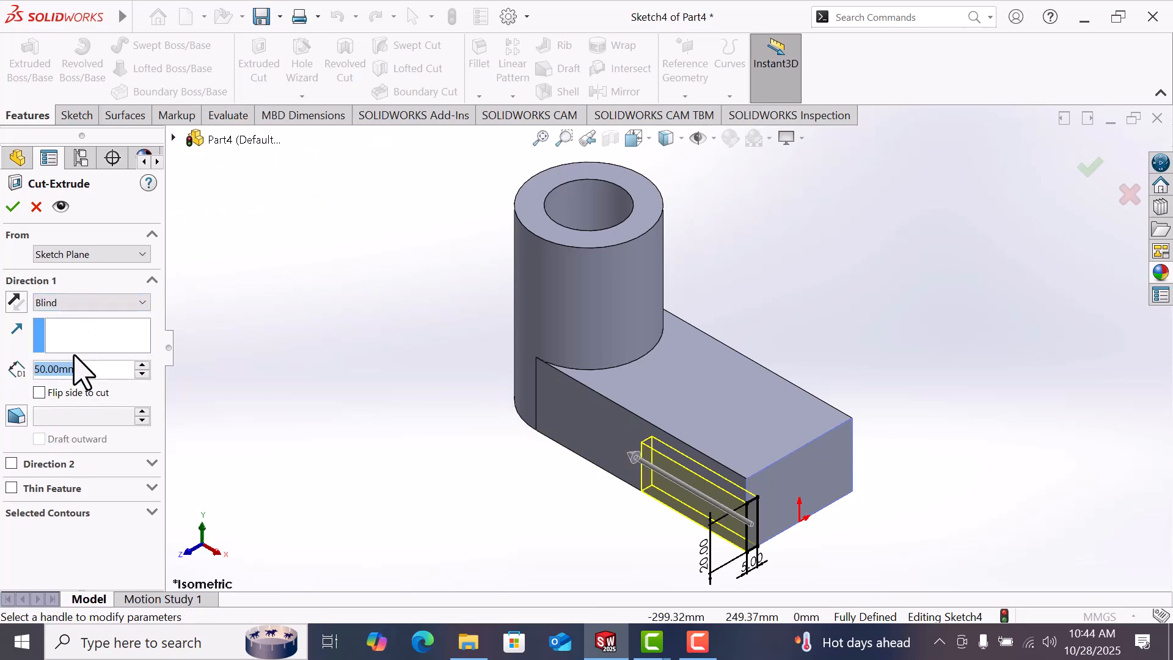
pyautogui.write('7')
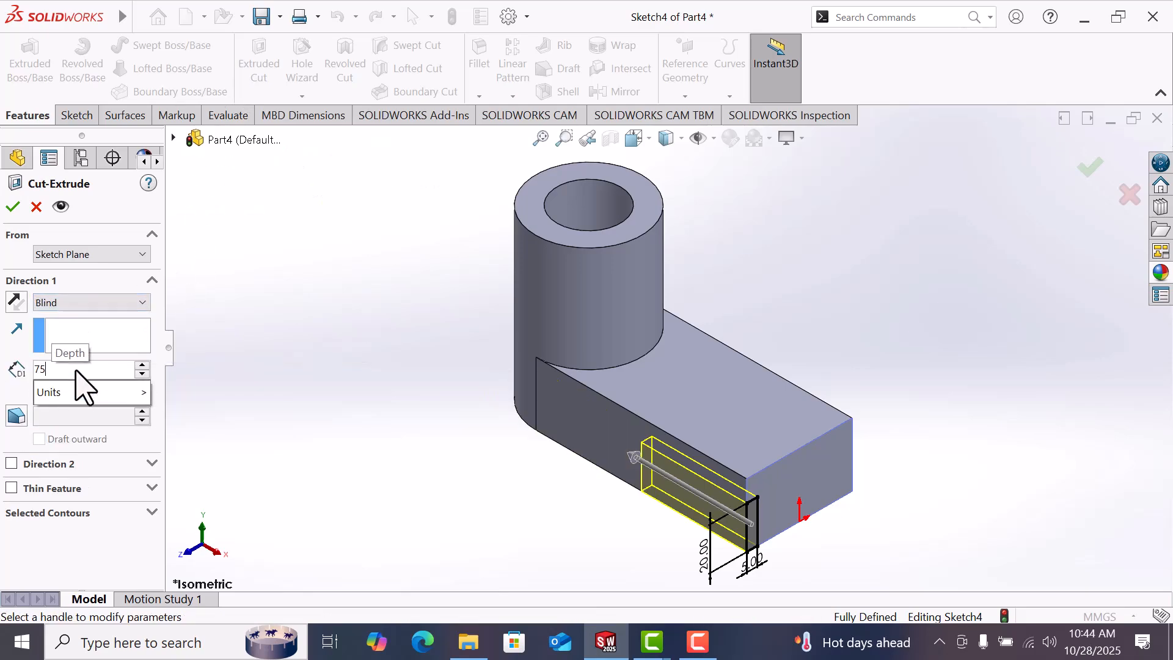
pyautogui.write('5')
pyautogui.press('Return')
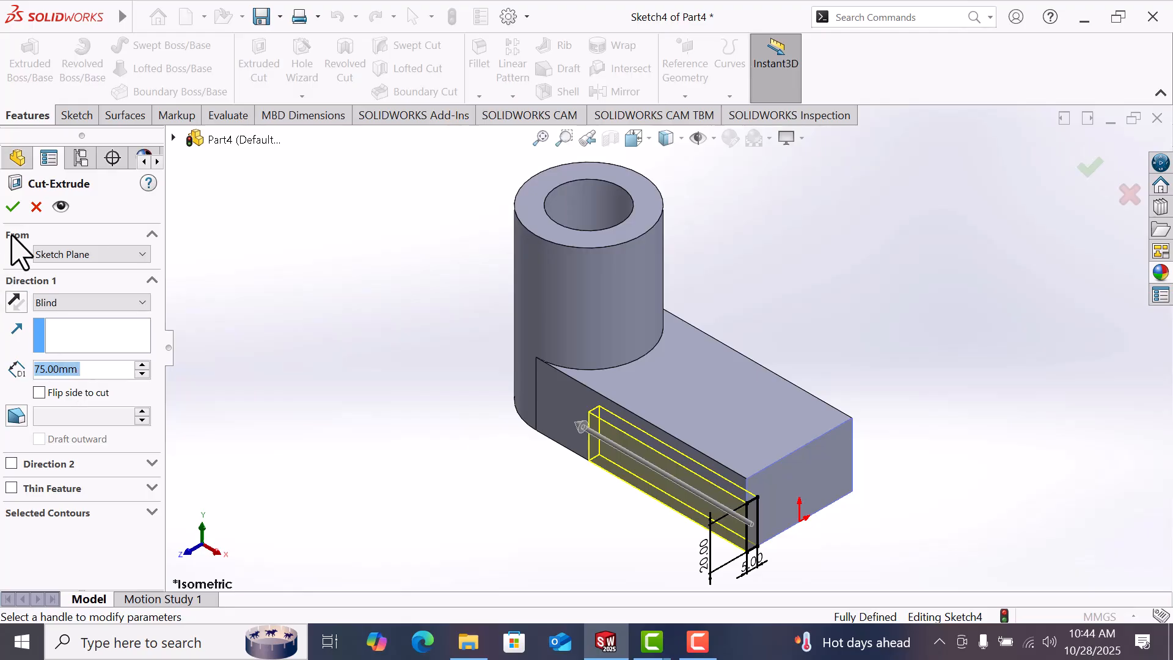
pyautogui.click(12, 208)
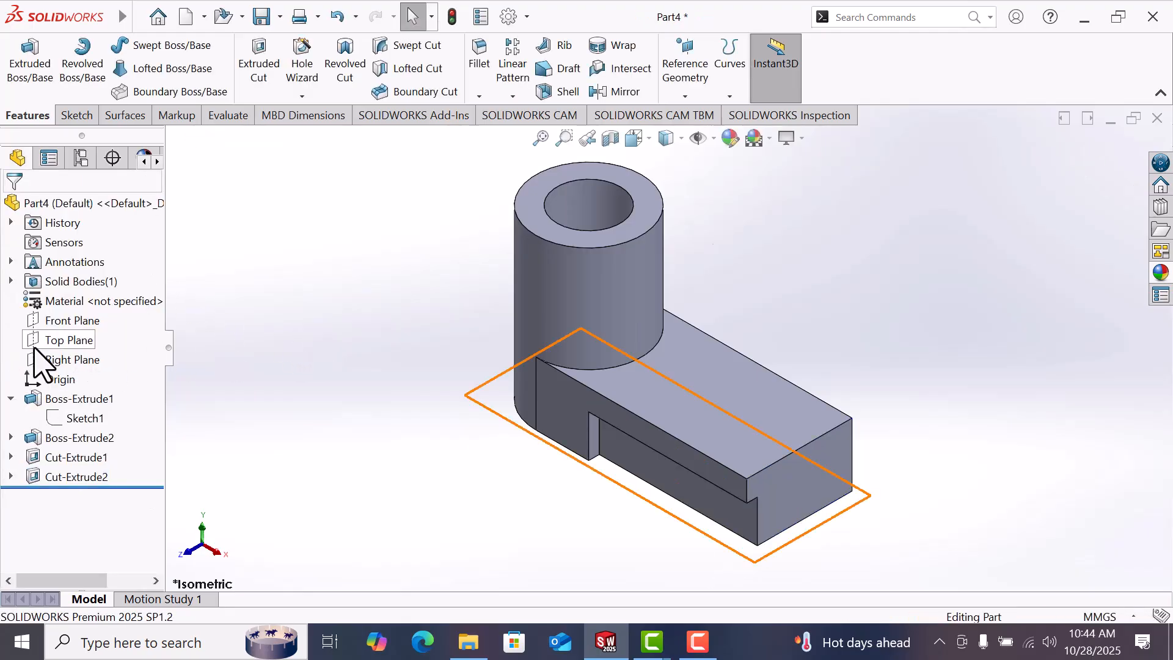
# Step: Edit the base block's sketch, set the rectangle's length to 90 mm, and exit the sketch
pyautogui.click(92, 418)
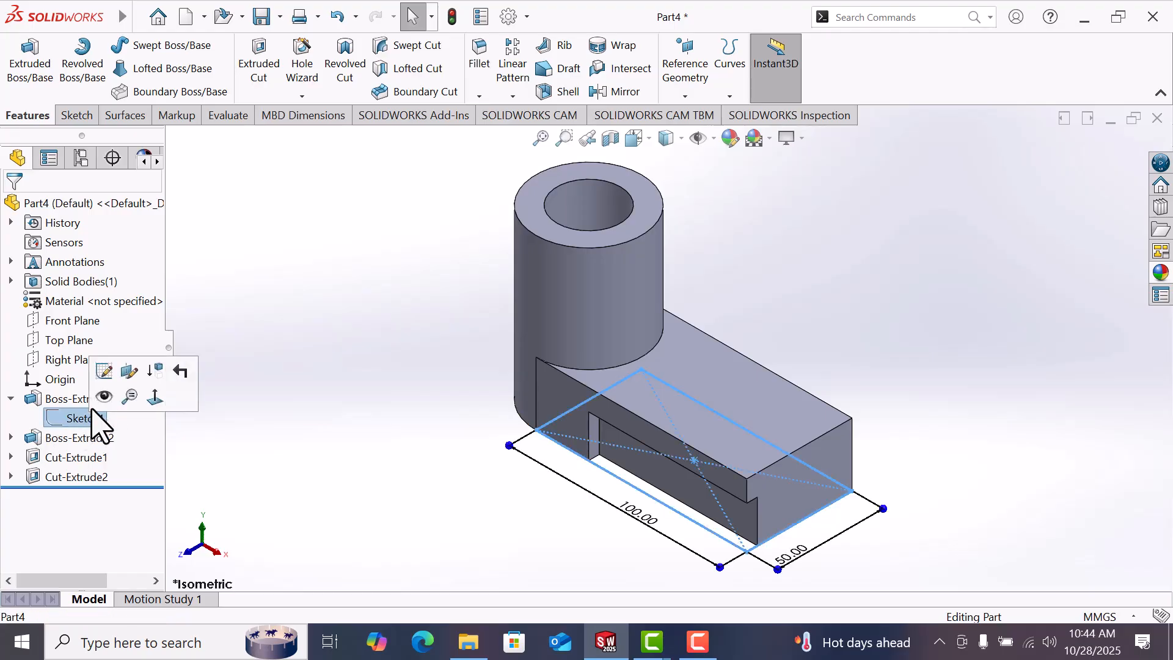
pyautogui.click(103, 370)
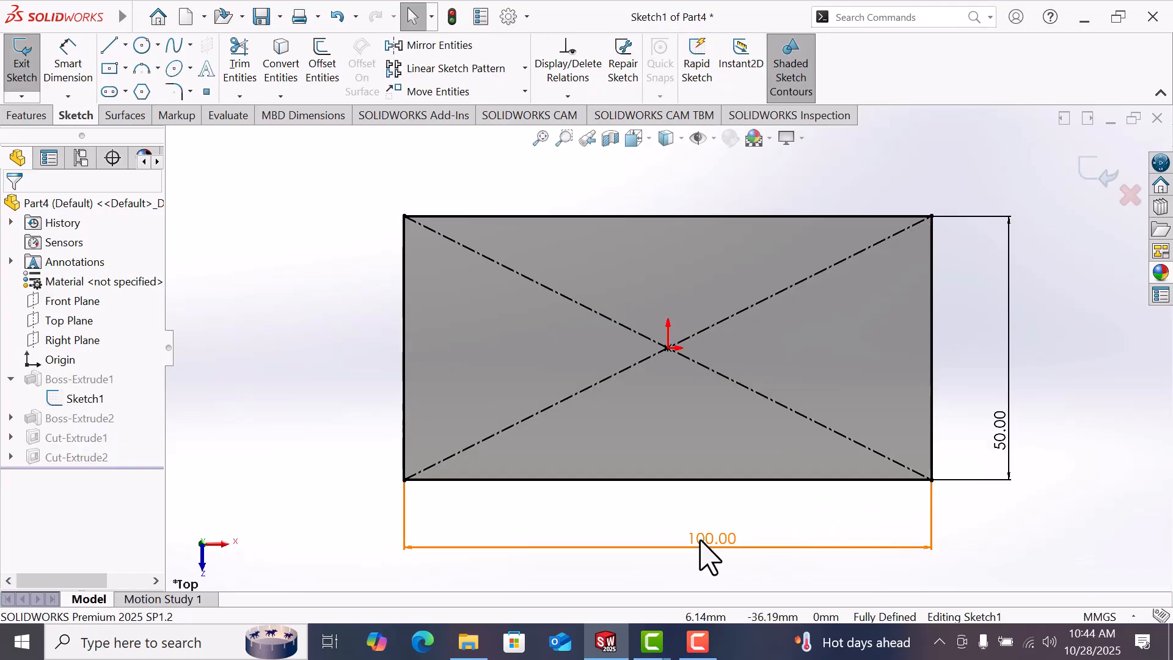
pyautogui.doubleClick(702, 539)
pyautogui.write('90')
pyautogui.press('Return')
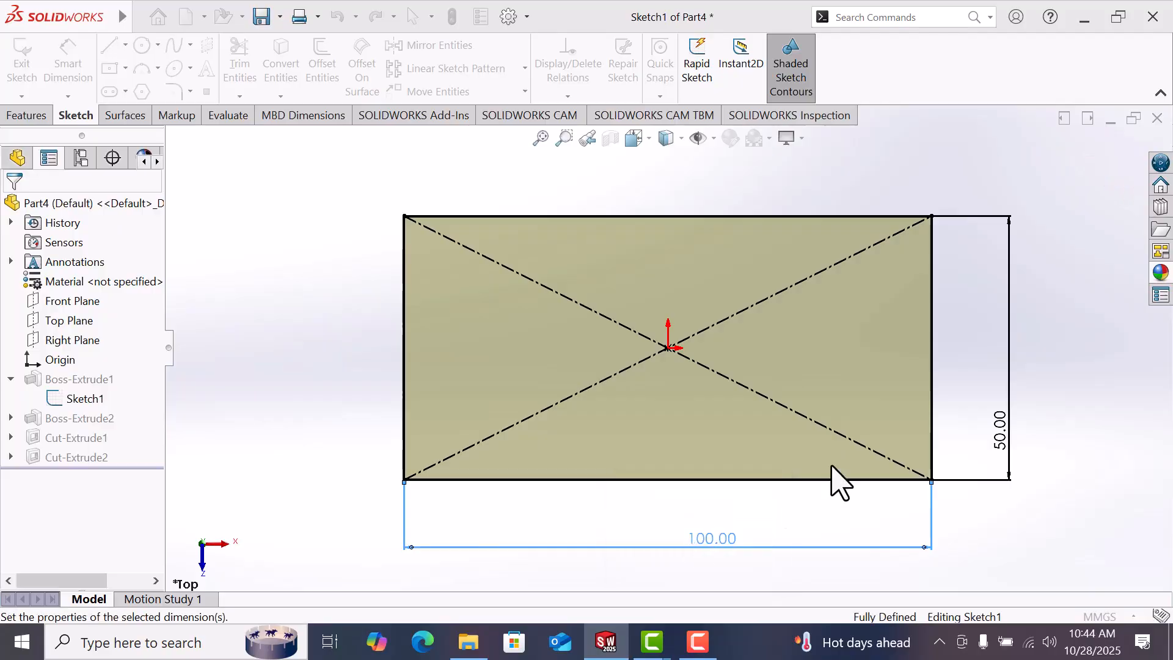
pyautogui.click(1099, 171)
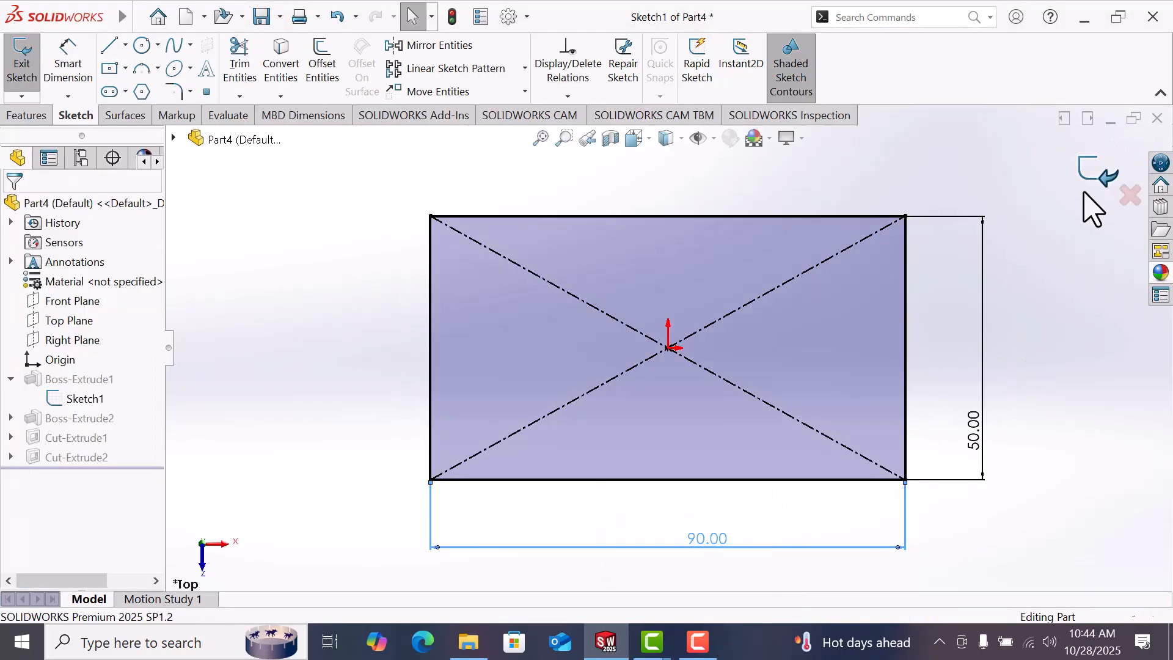
pyautogui.scroll(4, 881, 401)
pyautogui.moveTo(814, 475)
pyautogui.mouseDown(button='middle')
pyautogui.moveTo(803, 291)
pyautogui.moveTo(782, 238)
pyautogui.moveTo(754, 249)
pyautogui.moveTo(733, 311)
pyautogui.mouseUp(button='middle')
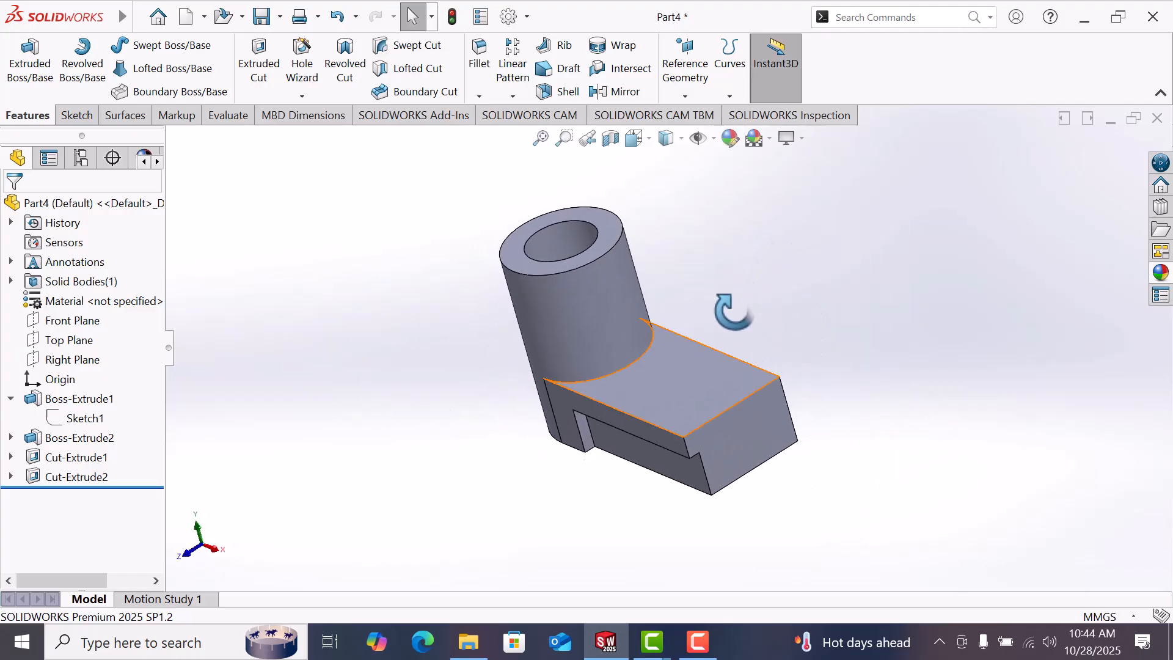
pyautogui.press('space')
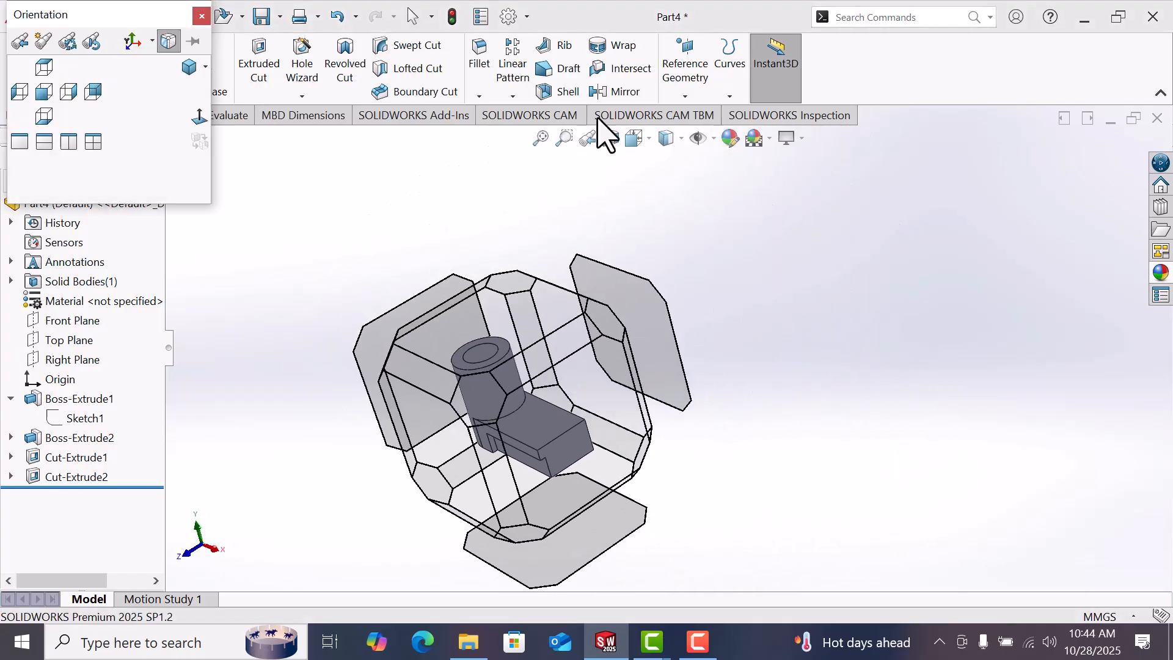
pyautogui.click(187, 68)
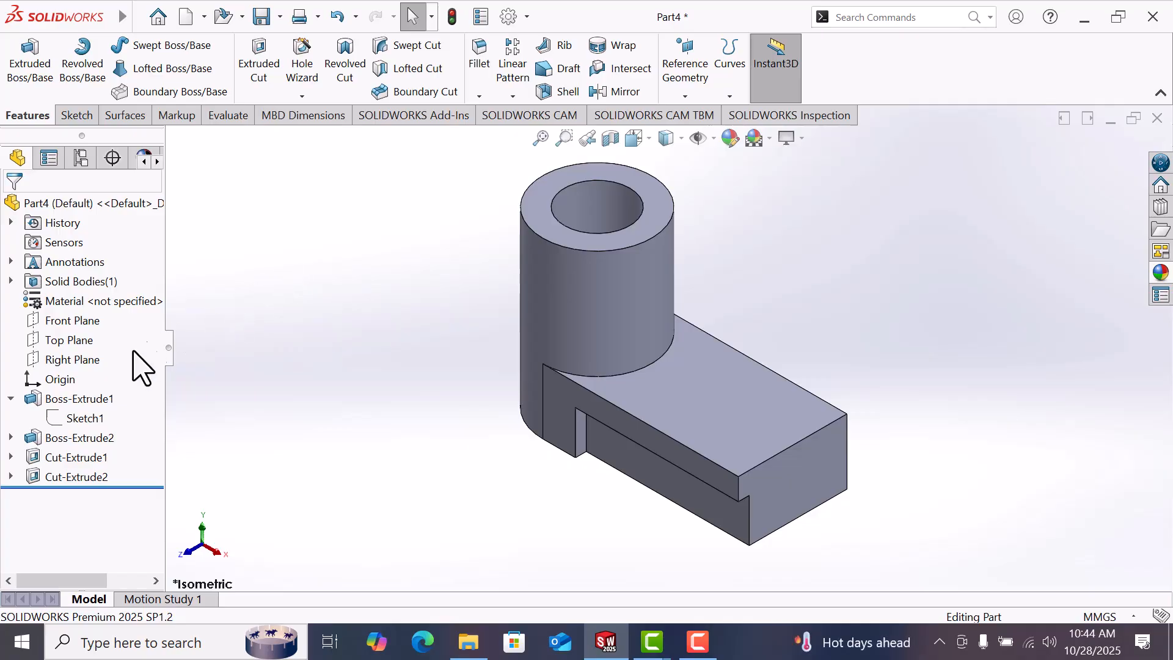
# Step: Set the length of the base block's sketch rectangle to 75 mm, exit the sketch, and return to the isometric view
pyautogui.click(85, 419)
pyautogui.click(105, 373)
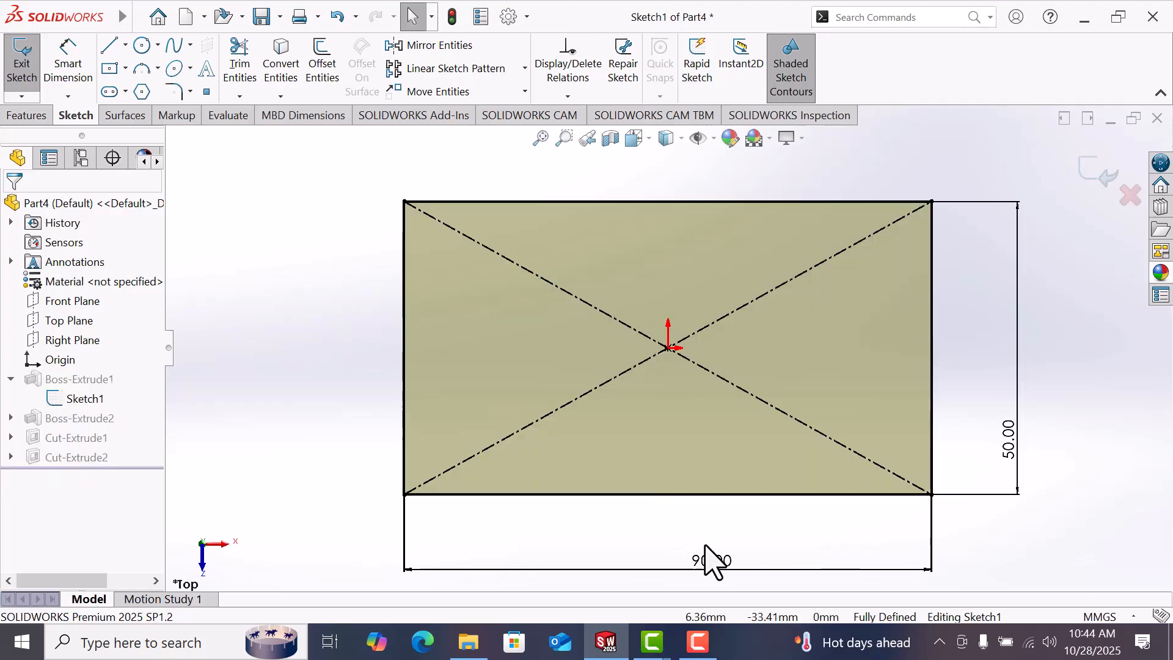
pyautogui.doubleClick(702, 559)
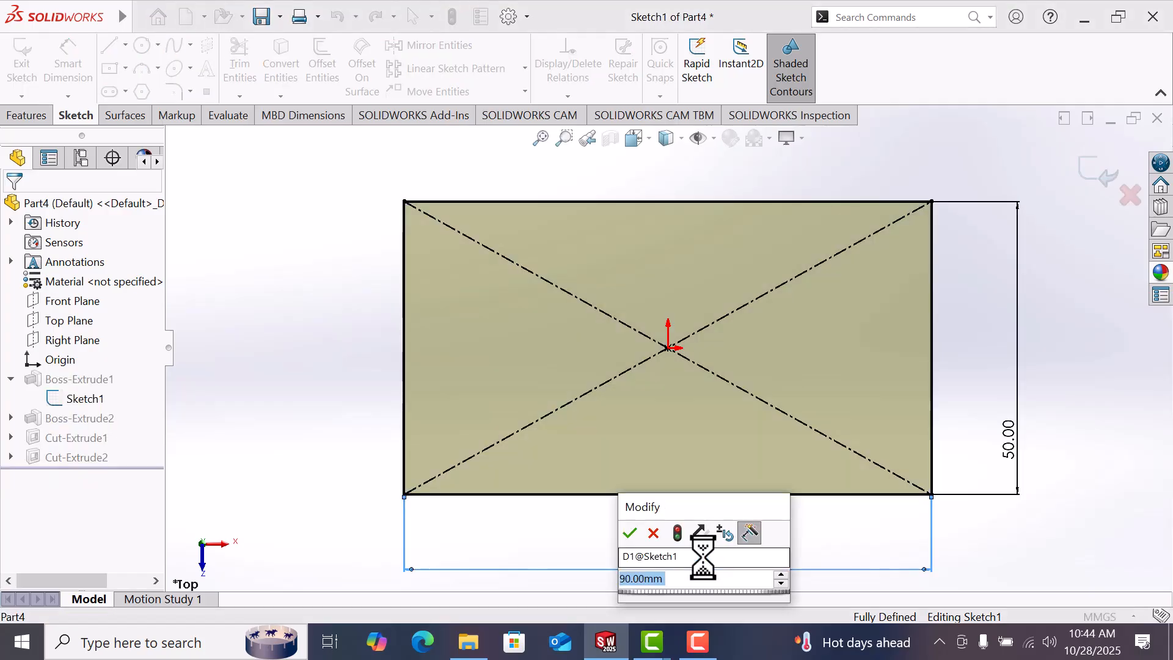
pyautogui.write('75')
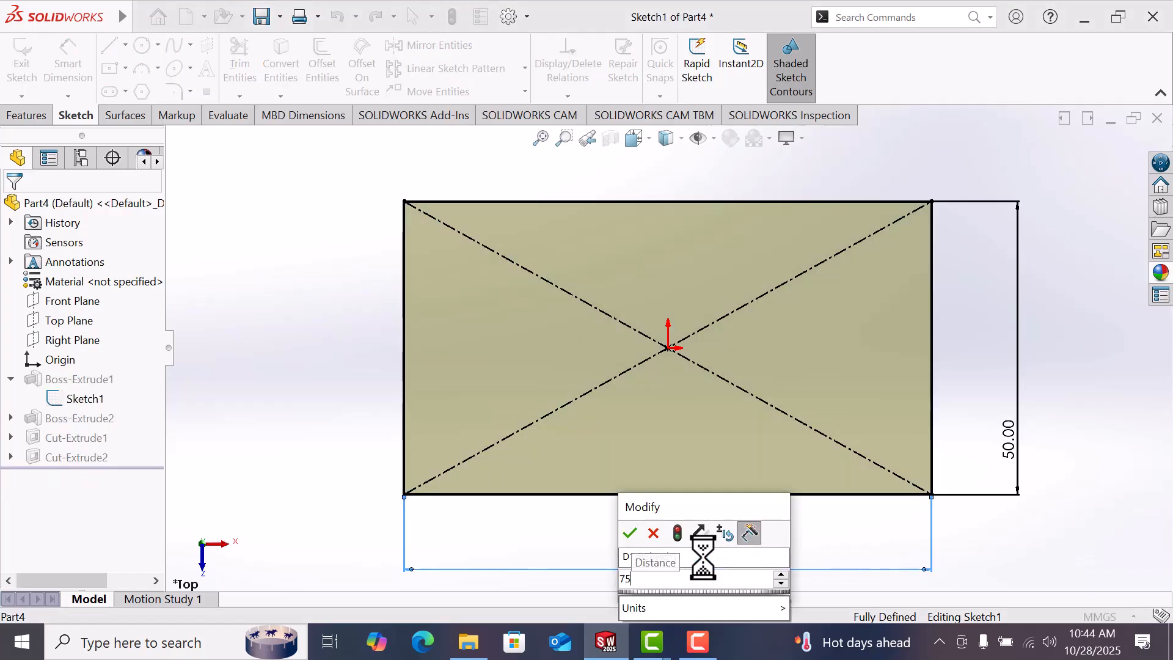
pyautogui.press('Return')
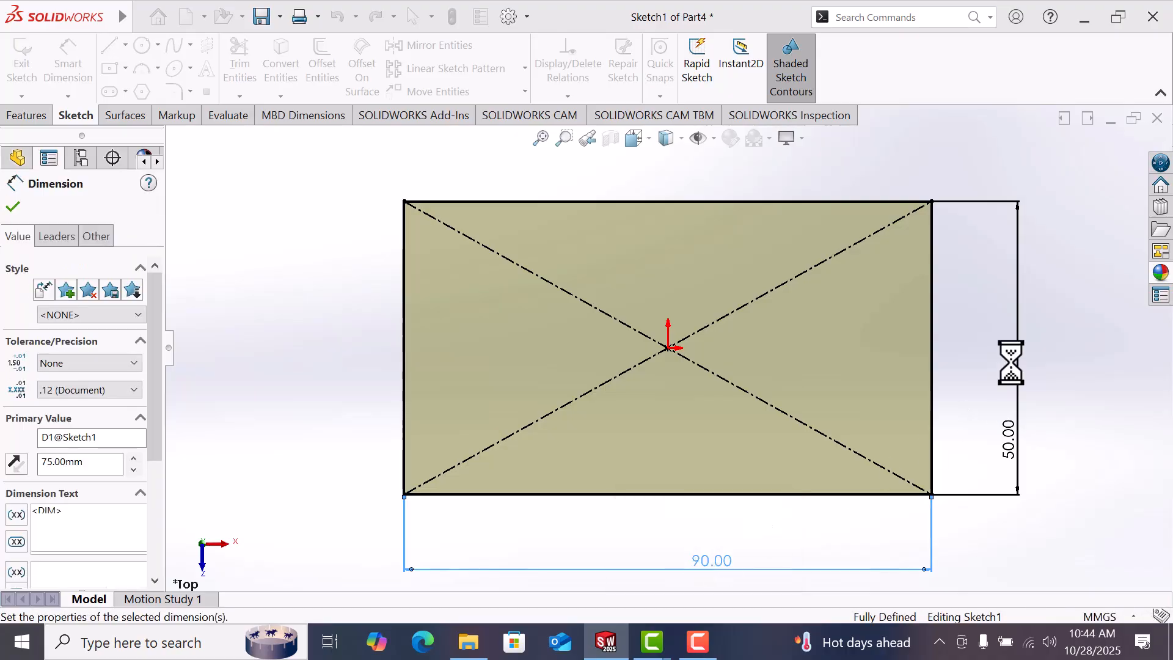
pyautogui.click(1093, 182)
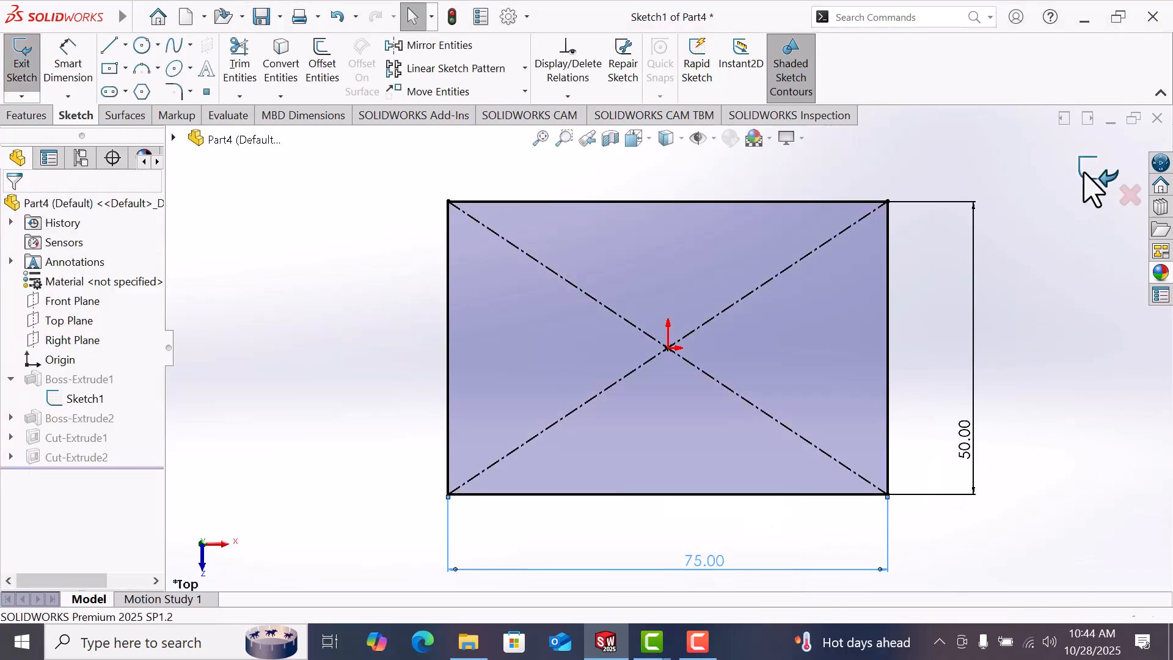
pyautogui.moveTo(707, 482)
pyautogui.mouseDown(button='middle')
pyautogui.moveTo(680, 262)
pyautogui.moveTo(665, 231)
pyautogui.mouseUp(button='middle')
pyautogui.moveTo(654, 406); pyautogui.dragTo(660, 295, button='middle')
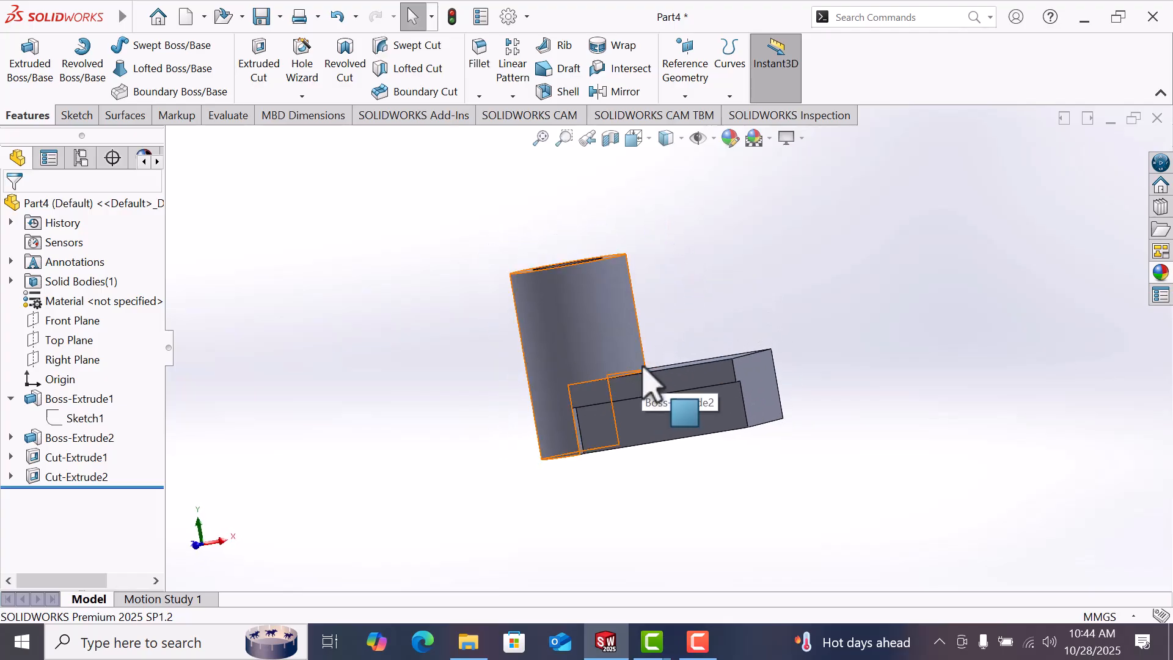
pyautogui.press('space')
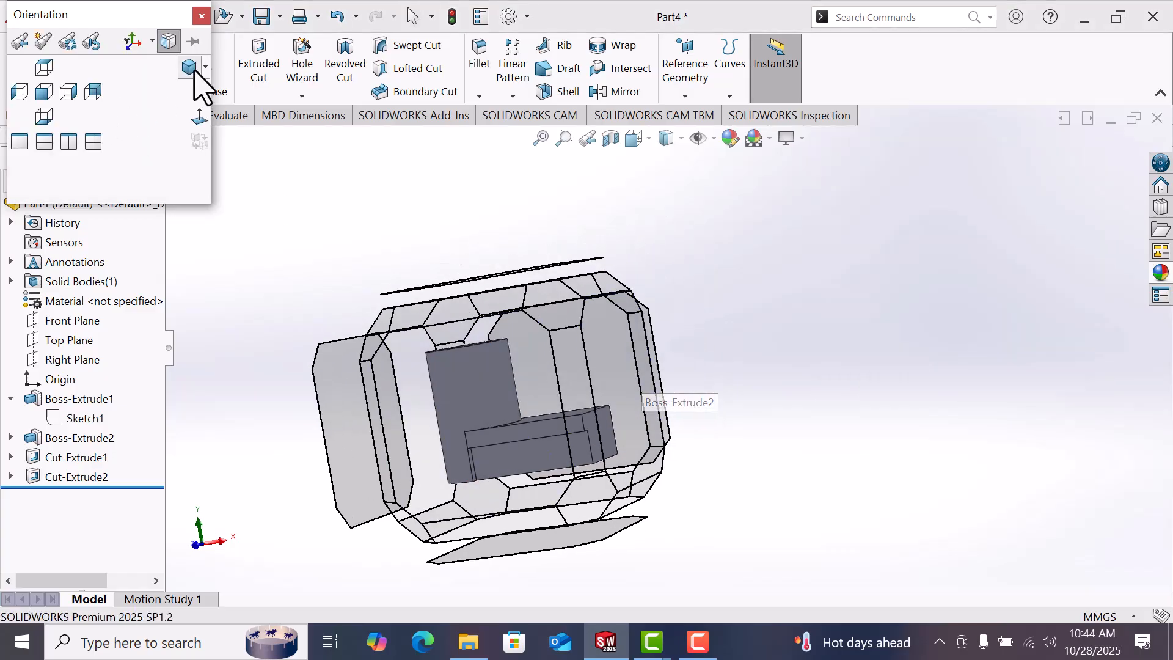
pyautogui.click(193, 69)
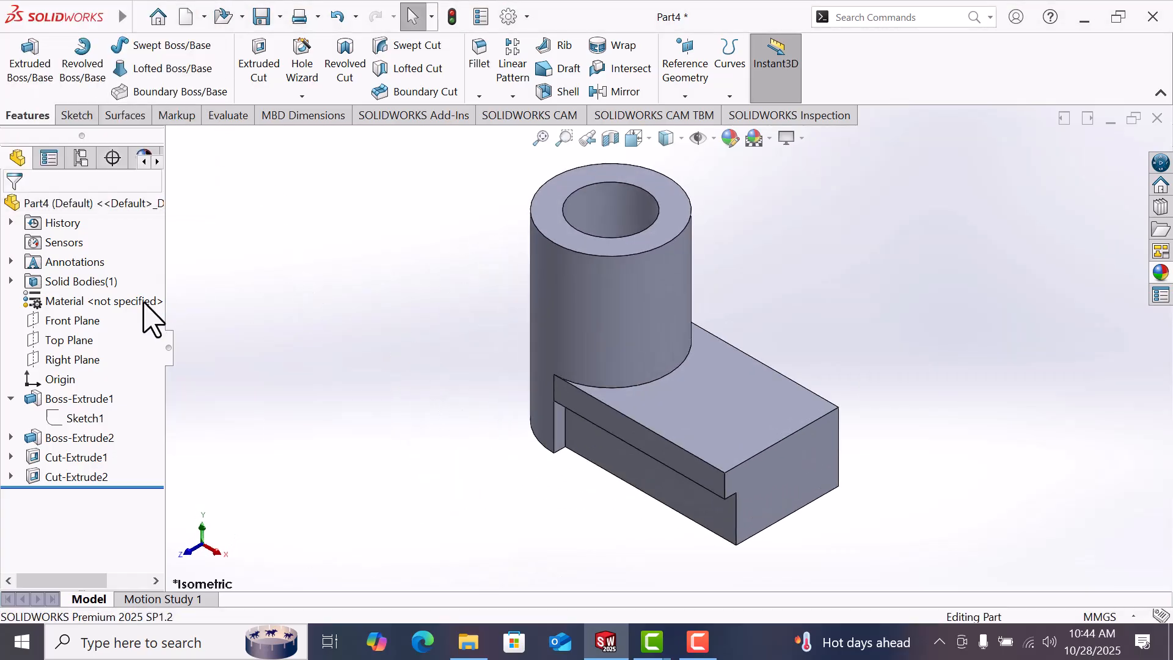
# Step: Mirror the block's side cut about the Front Plane
pyautogui.click(88, 324)
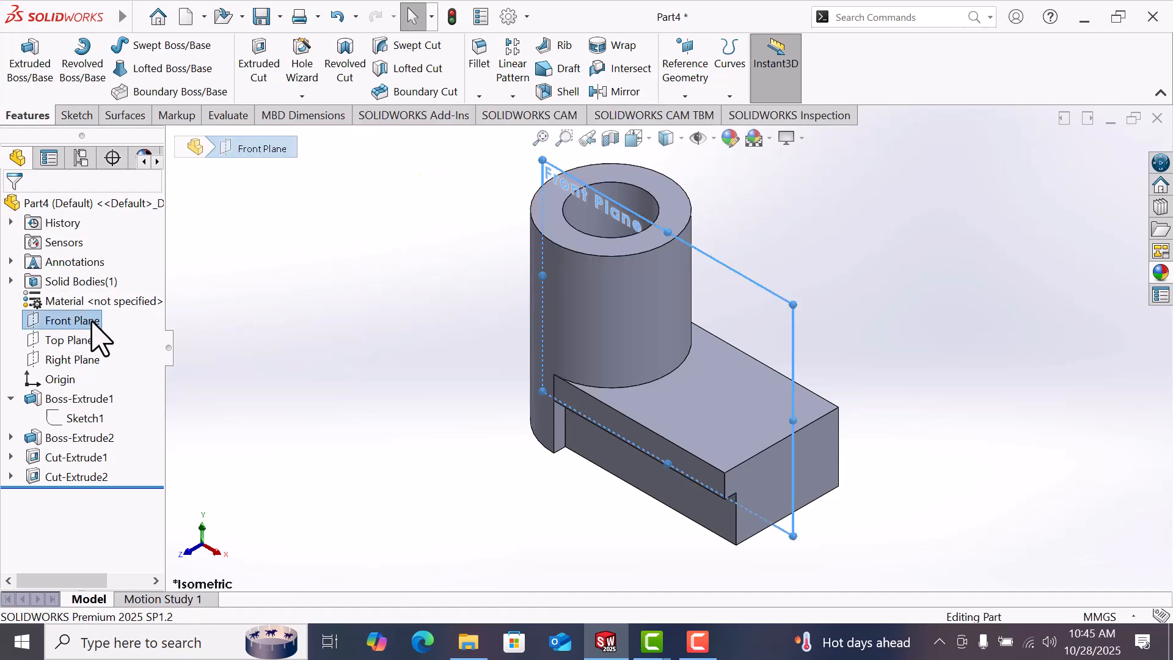
pyautogui.click(623, 92)
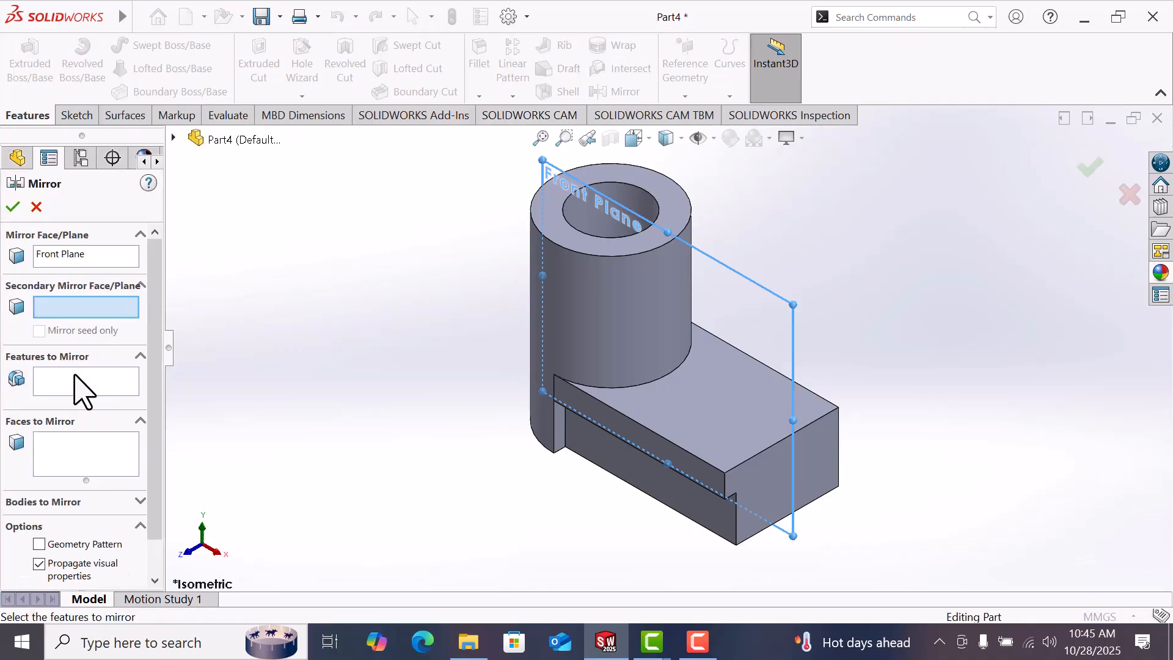
pyautogui.click(55, 379)
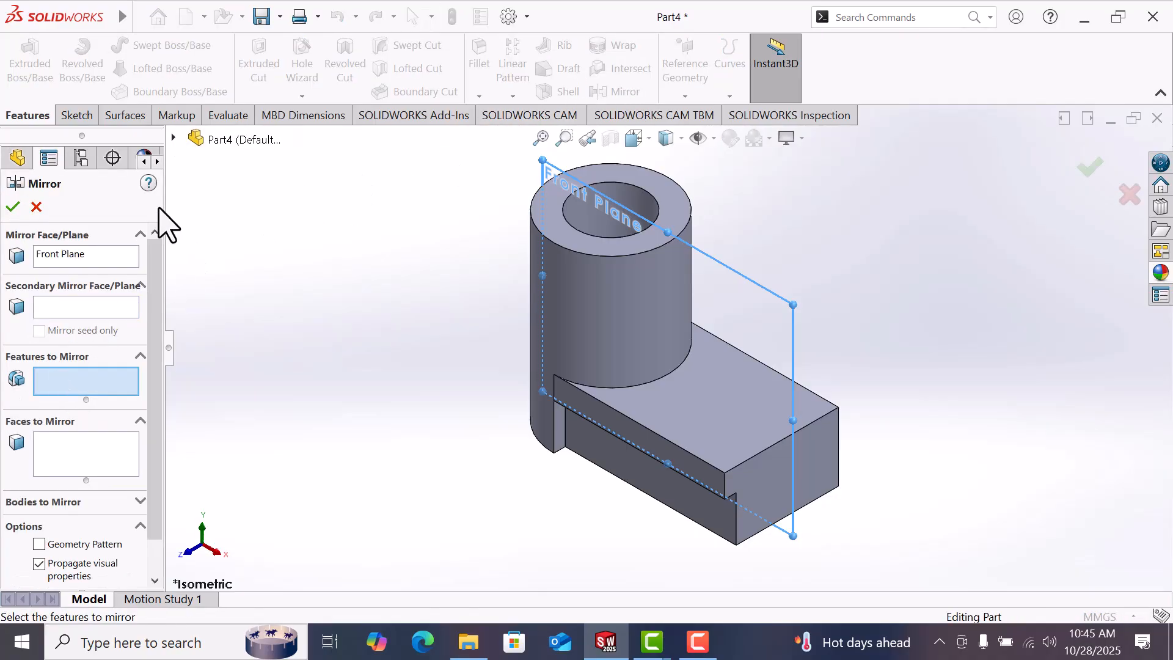
pyautogui.click(173, 139)
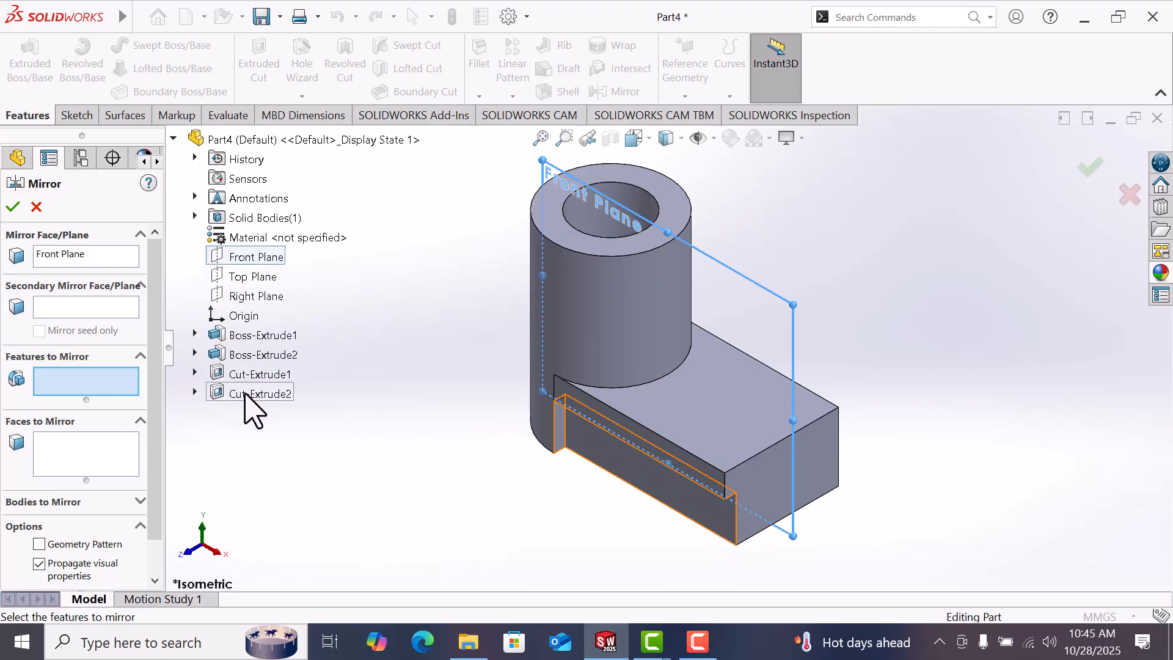
pyautogui.click(245, 394)
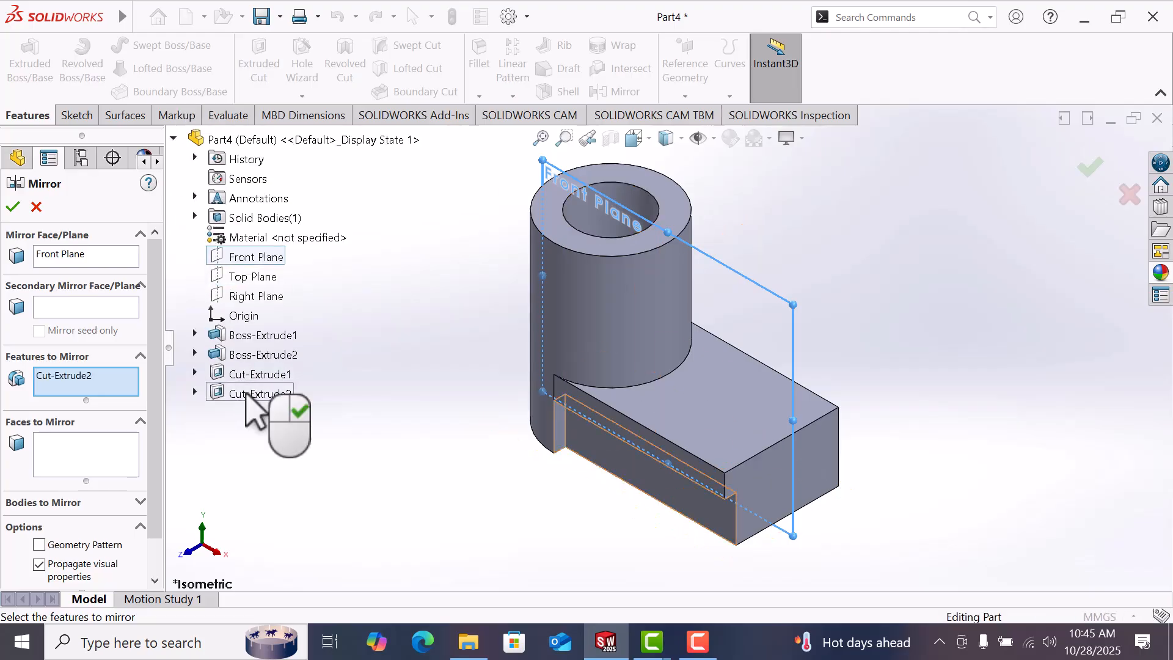
pyautogui.click(13, 207)
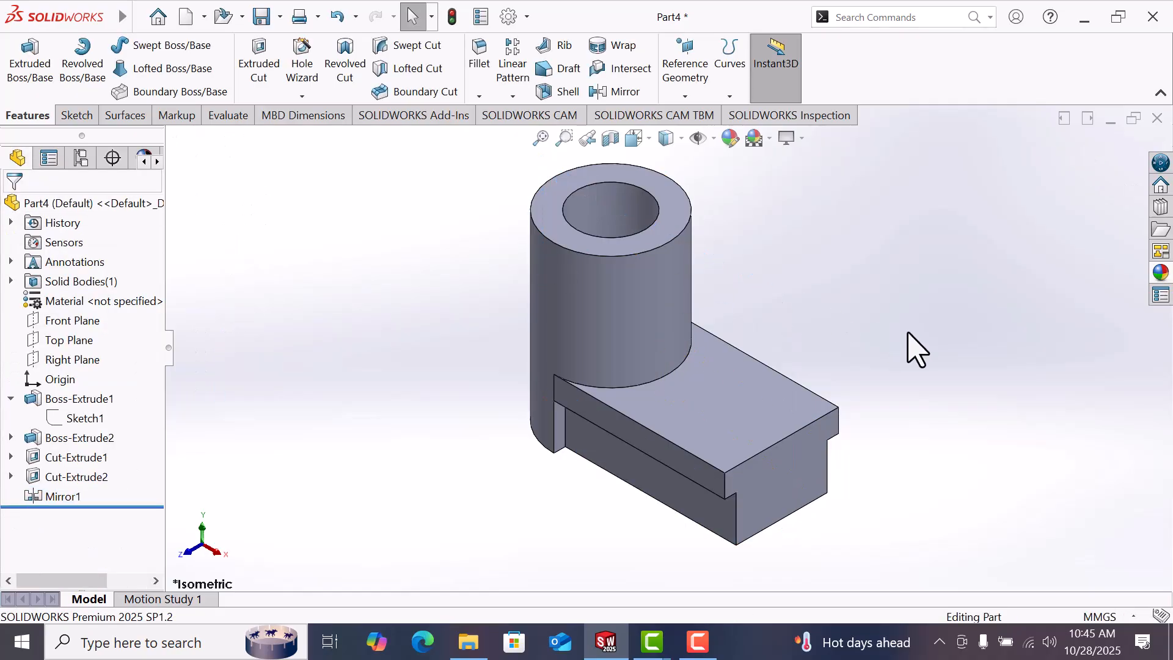
# Step: On the block's upper face, sketch a horizontal straight slot ending at the end edge's midpoint, about 30.8 mm between centres and 9.8 mm wide
pyautogui.click(744, 422)
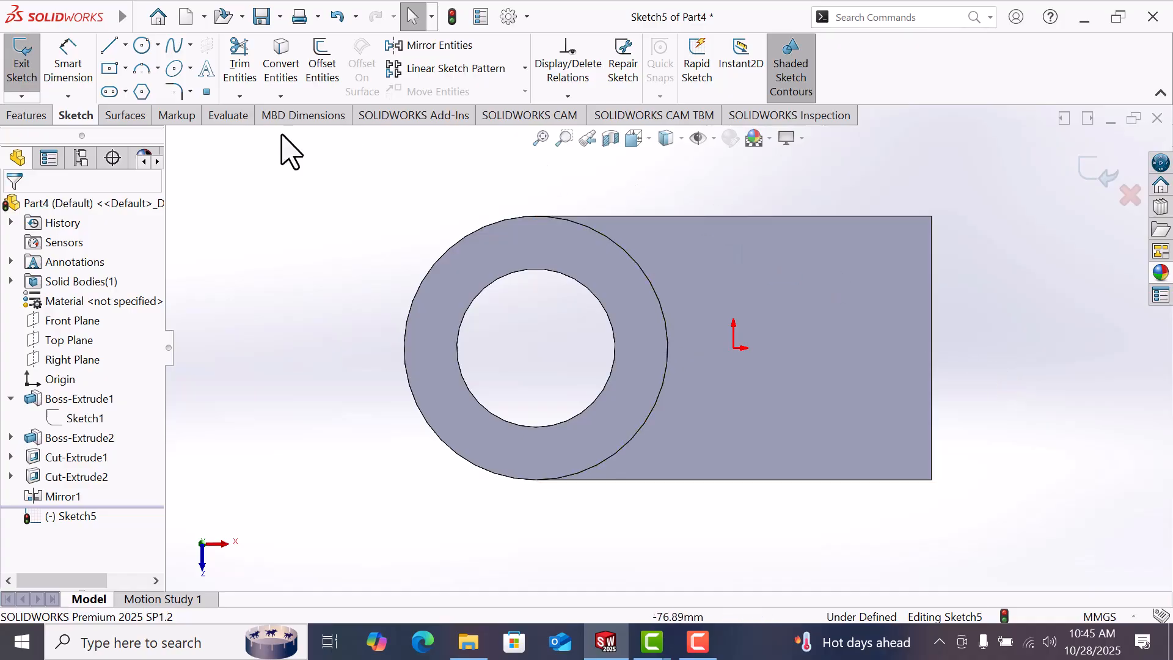
pyautogui.click(111, 92)
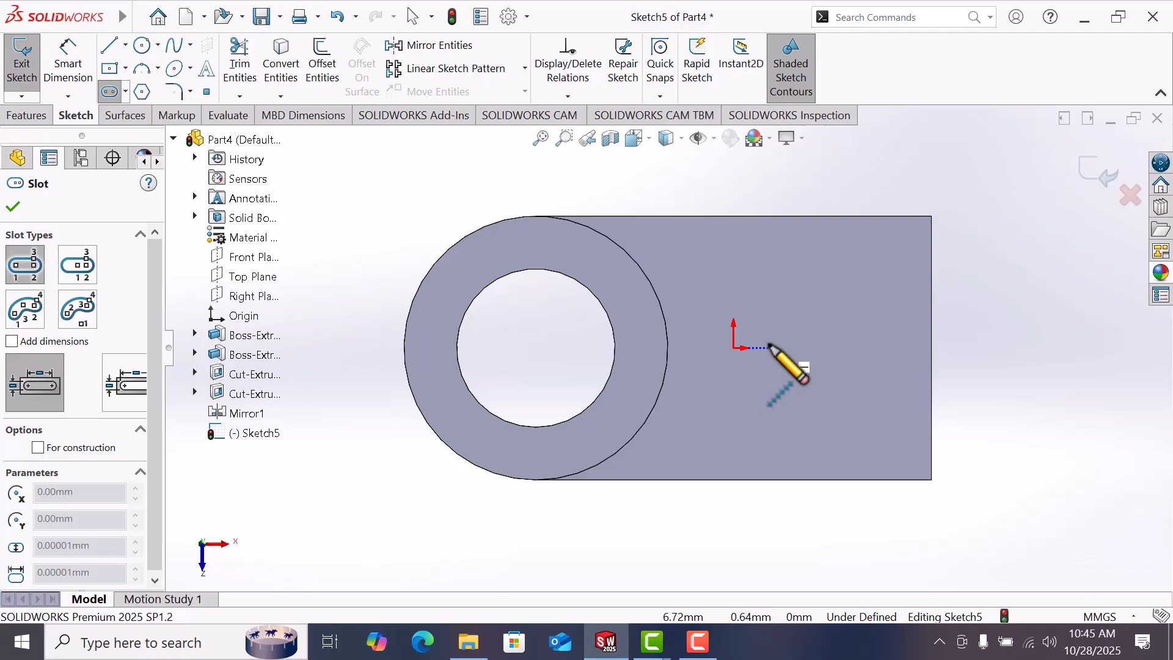
pyautogui.click(769, 347)
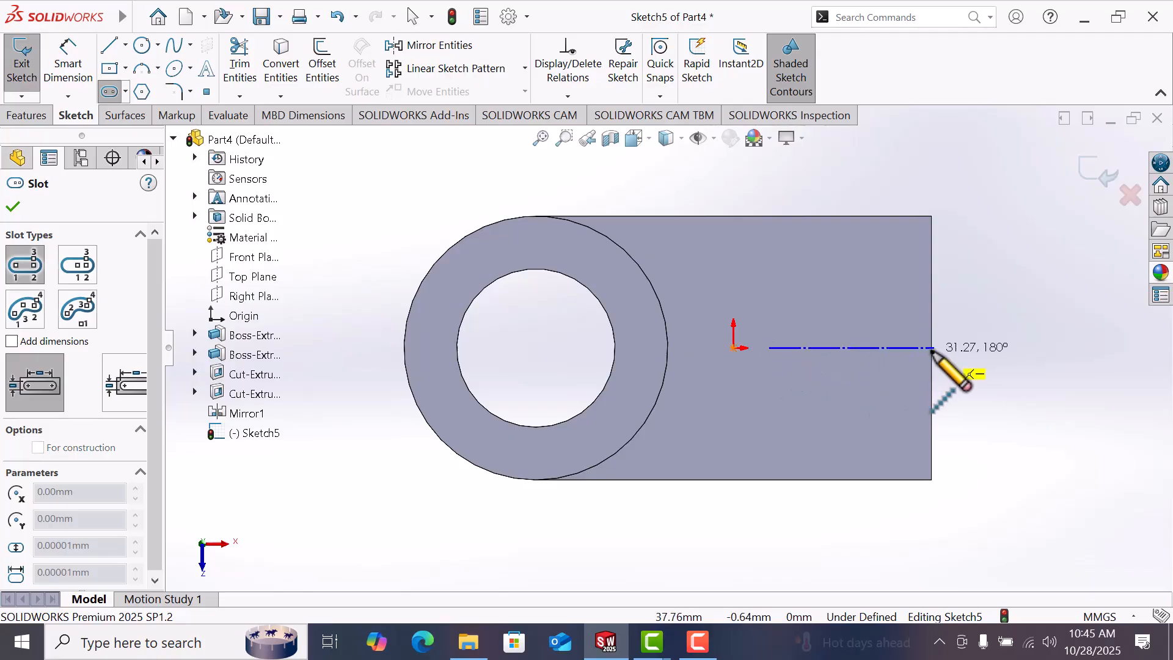
pyautogui.click(931, 348)
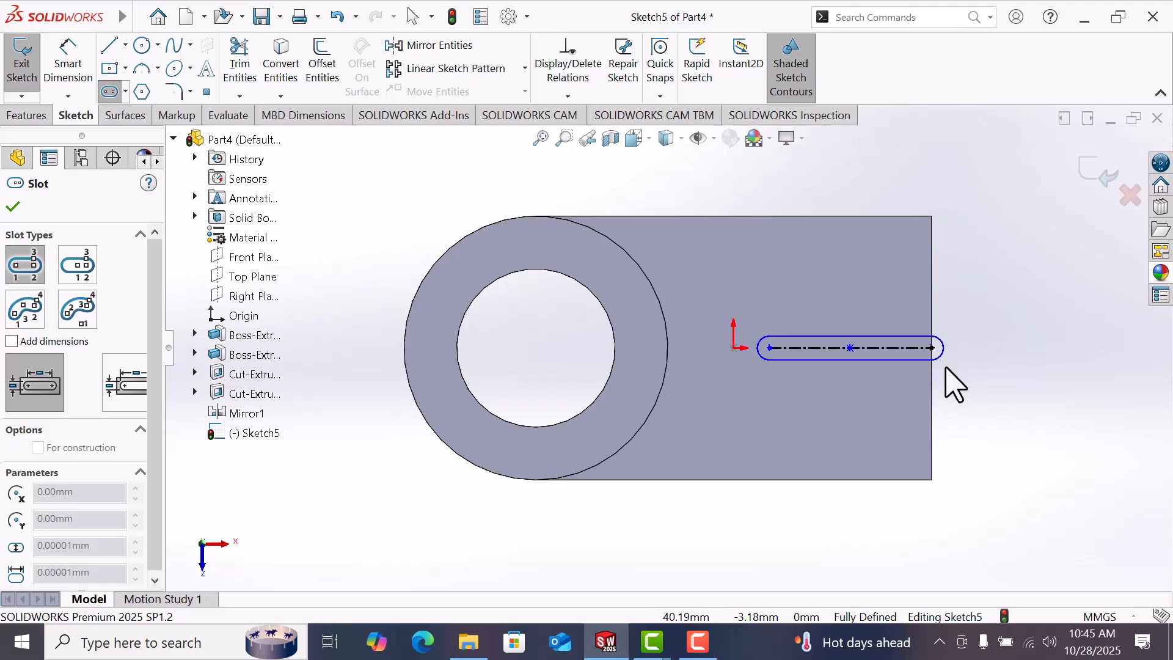
pyautogui.click(947, 375)
pyautogui.rightClick(947, 376)
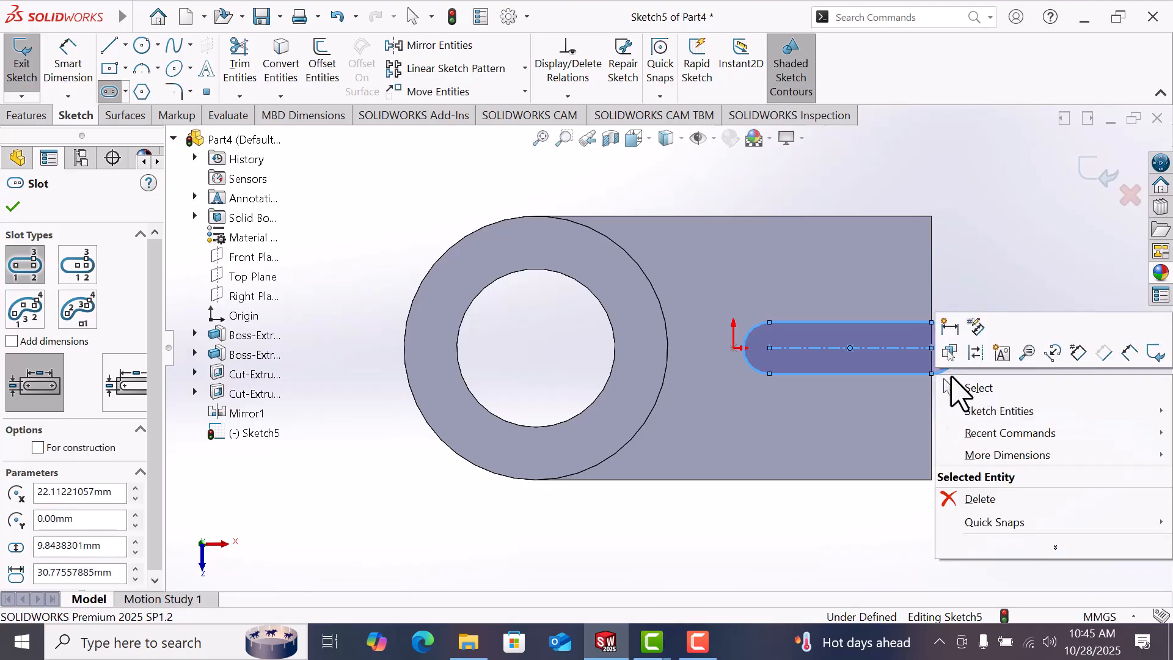
pyautogui.click(986, 394)
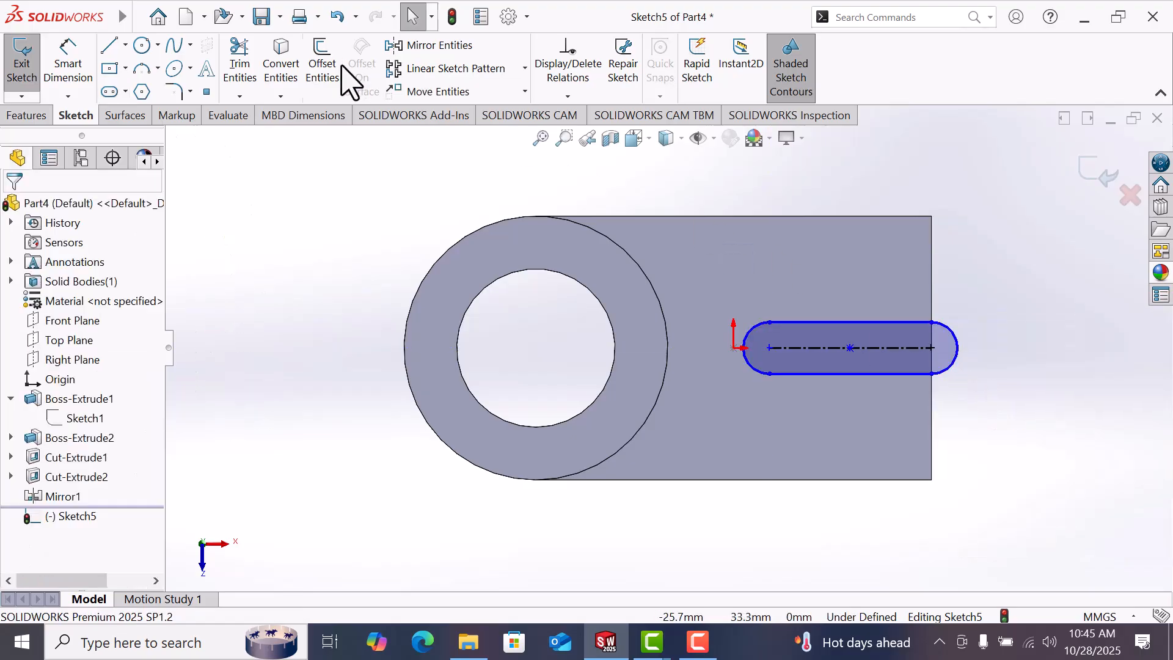
# Step: Dimension the slot's centre-to-centre length to 30 mm
pyautogui.click(81, 68)
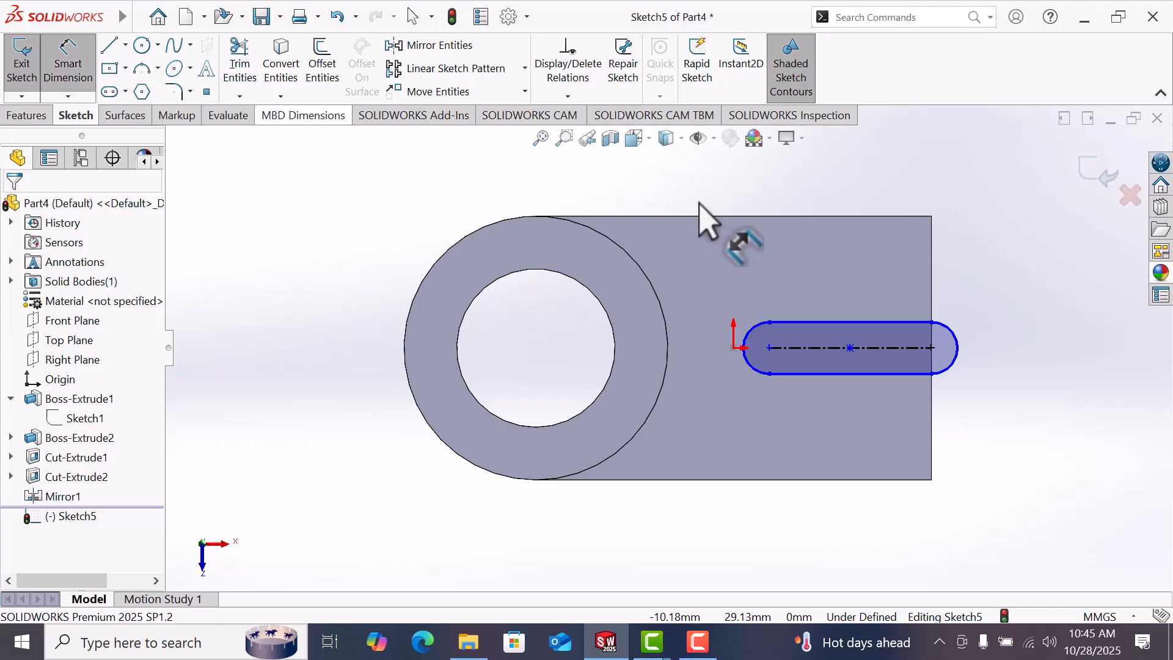
pyautogui.click(830, 322)
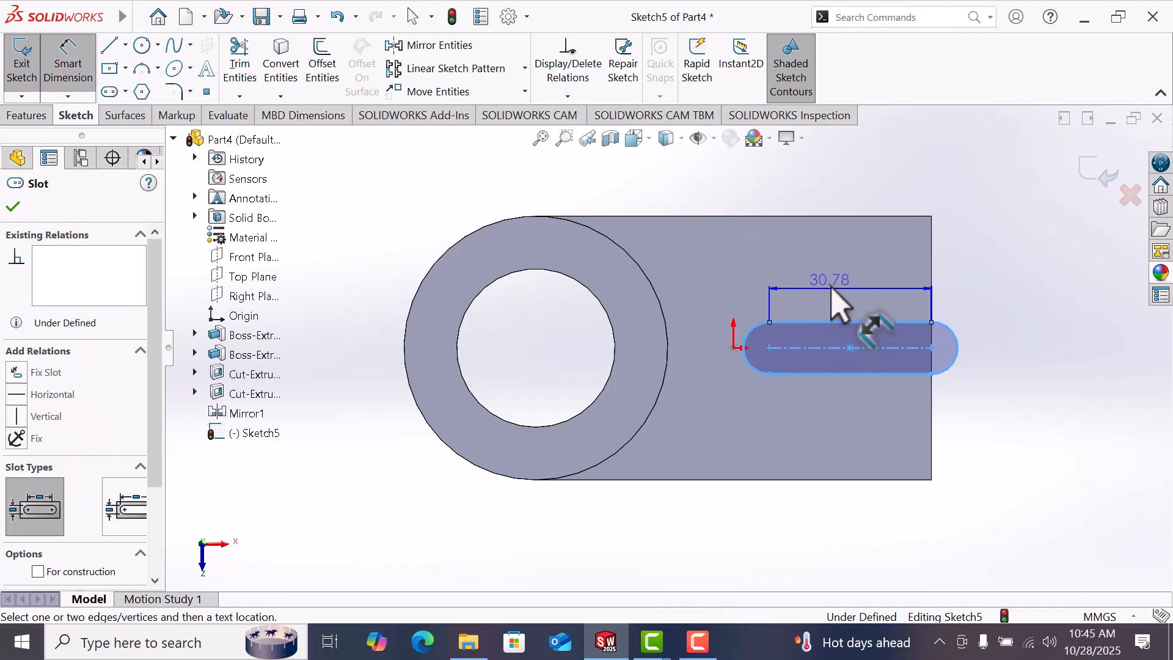
pyautogui.click(839, 303)
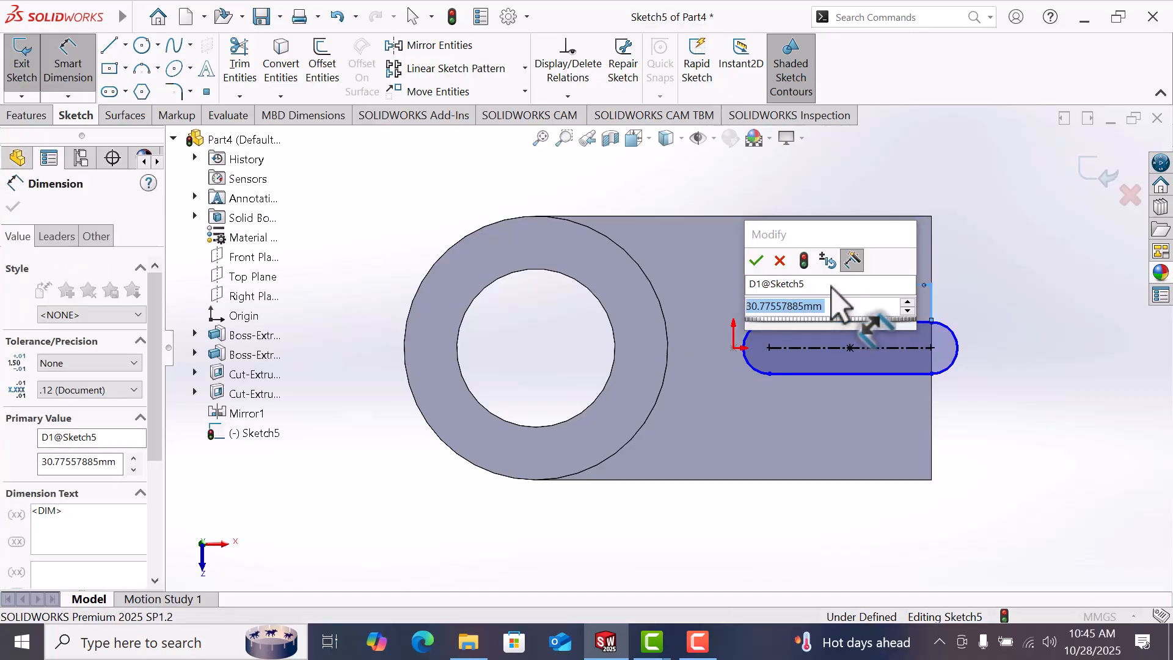
pyautogui.write('30')
pyautogui.press('Return')
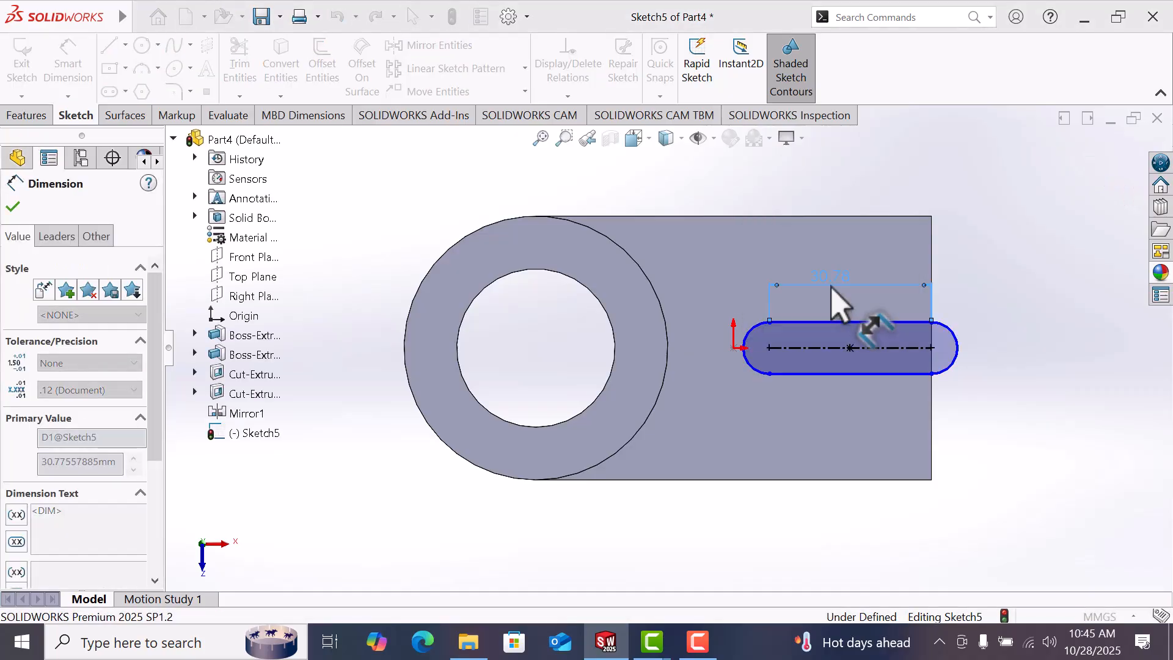
pyautogui.press('Escape')
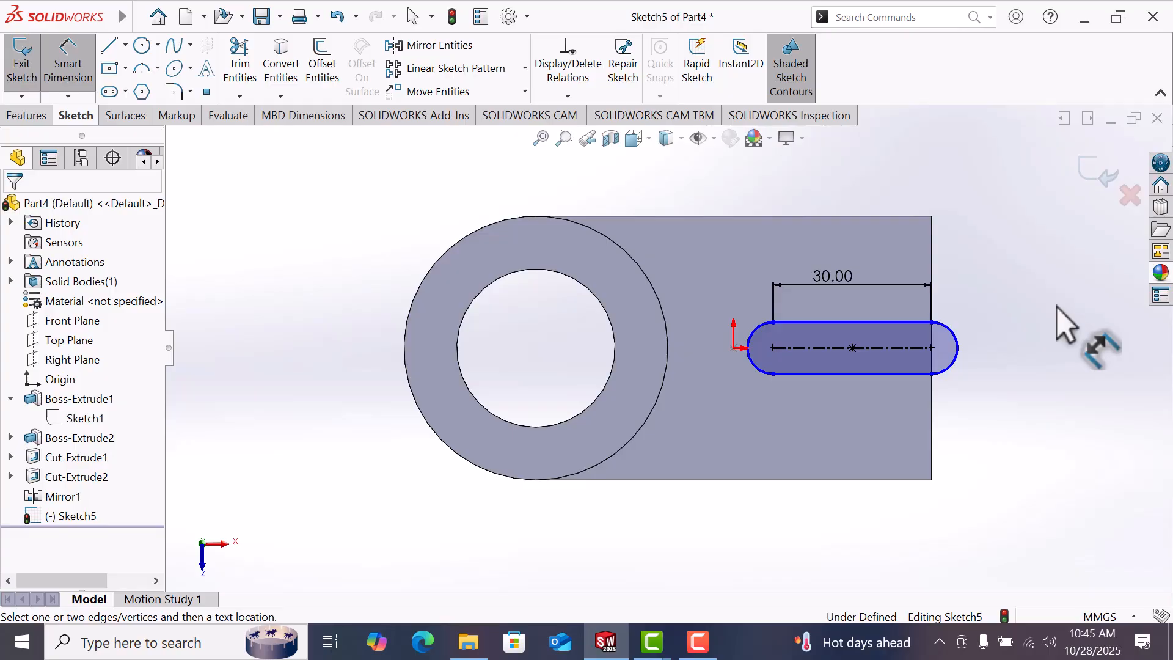
# Step: Dimension the slot's width to 30 mm between its two straight sides
pyautogui.click(917, 326)
pyautogui.click(914, 325)
pyautogui.click(1015, 348)
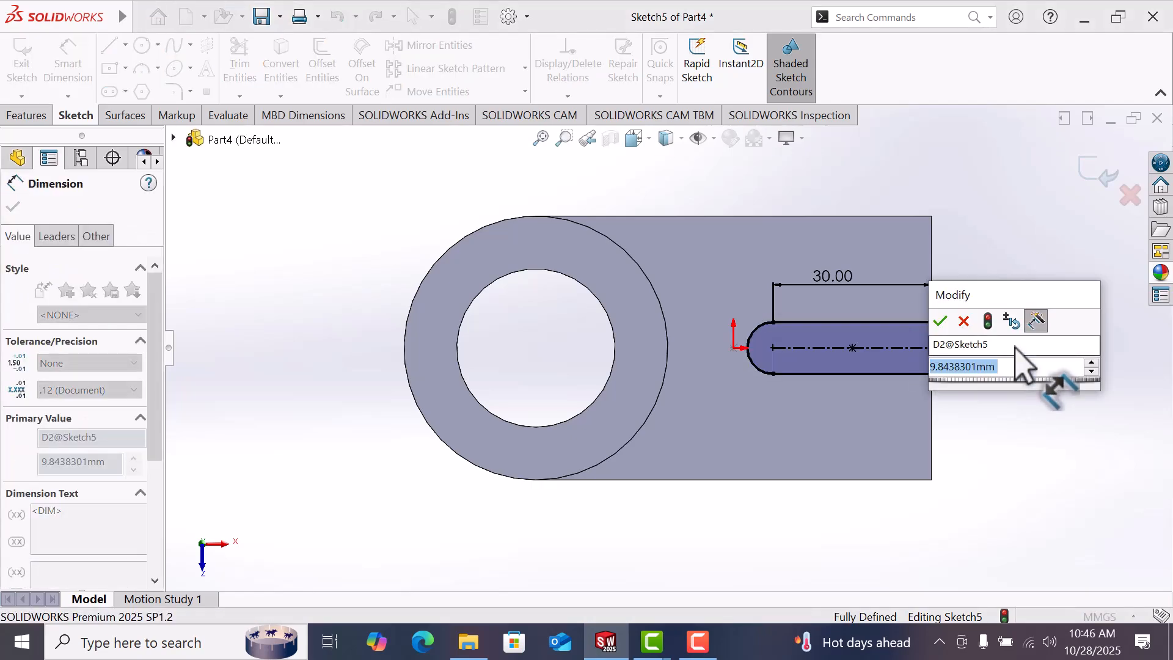
pyautogui.write('30')
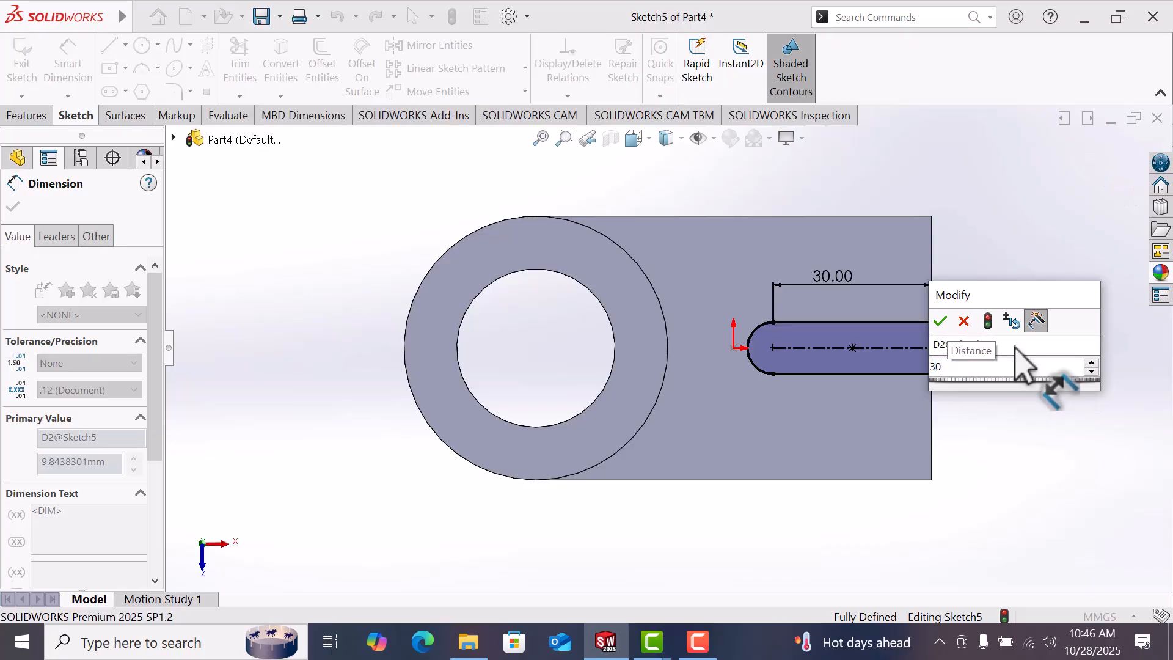
pyautogui.press('Return')
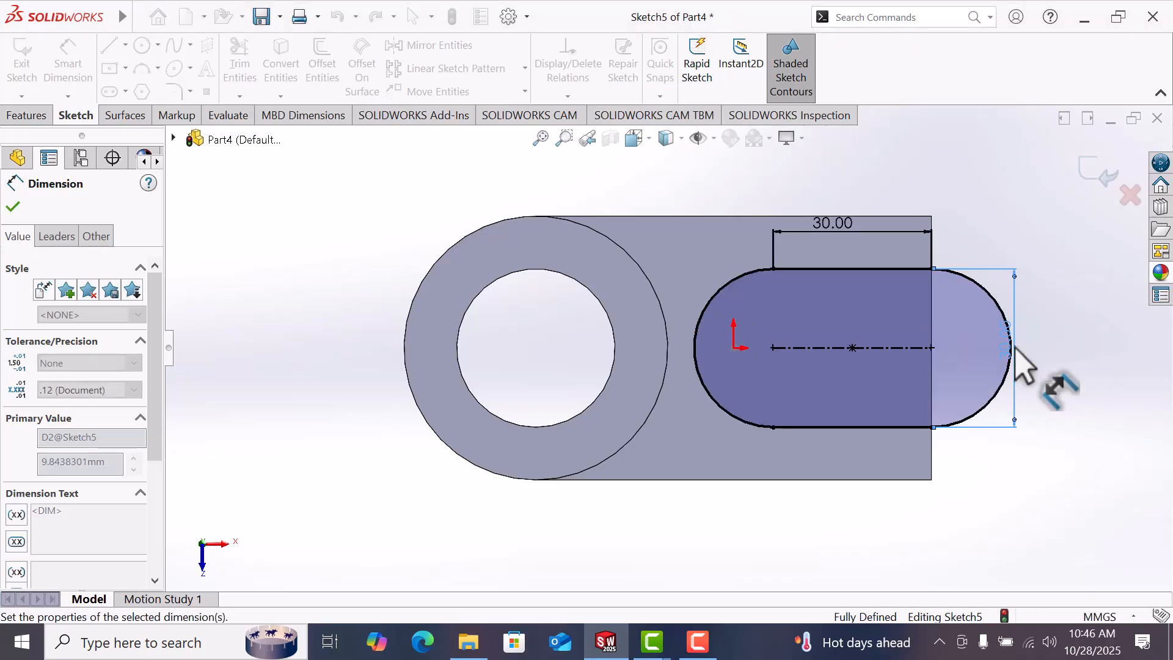
# Step: Move the slot's width dimension clear of its rounded end, and extrude-cut the slot 10 mm deep into the block
pyautogui.click(1022, 490)
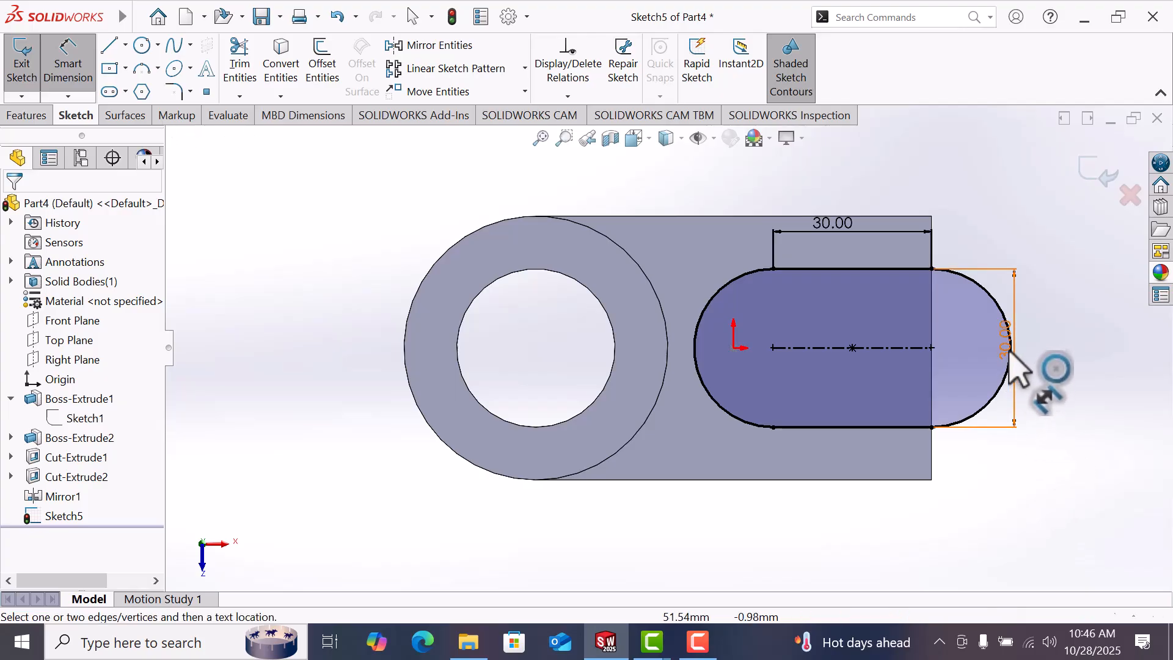
pyautogui.click(1032, 367)
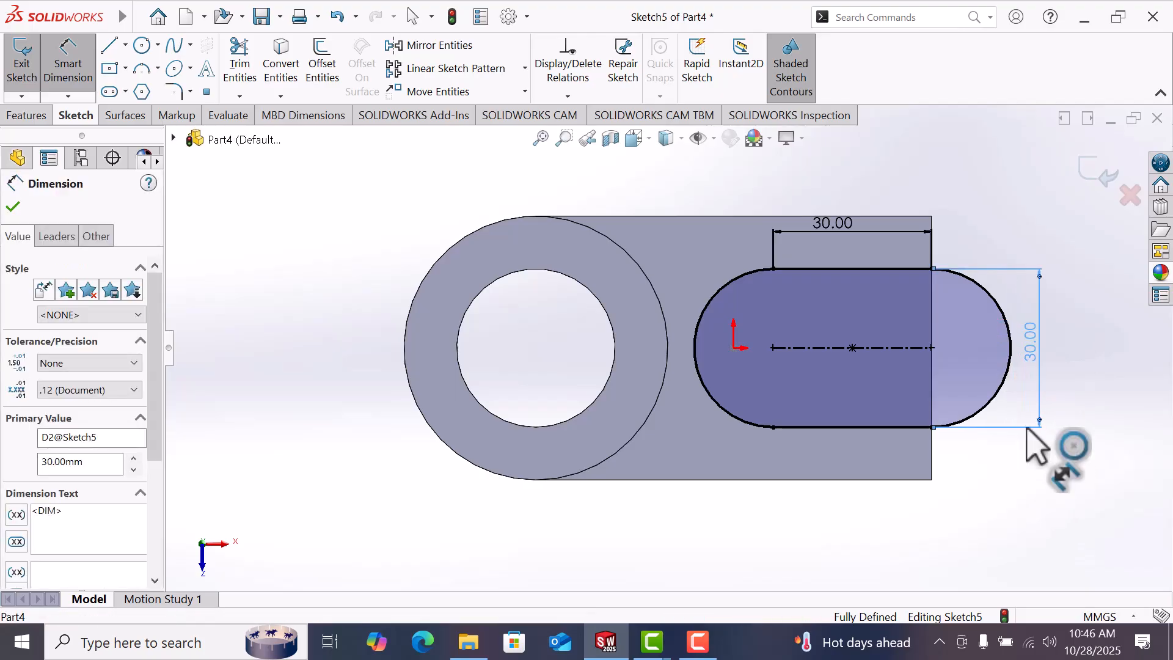
pyautogui.click(27, 116)
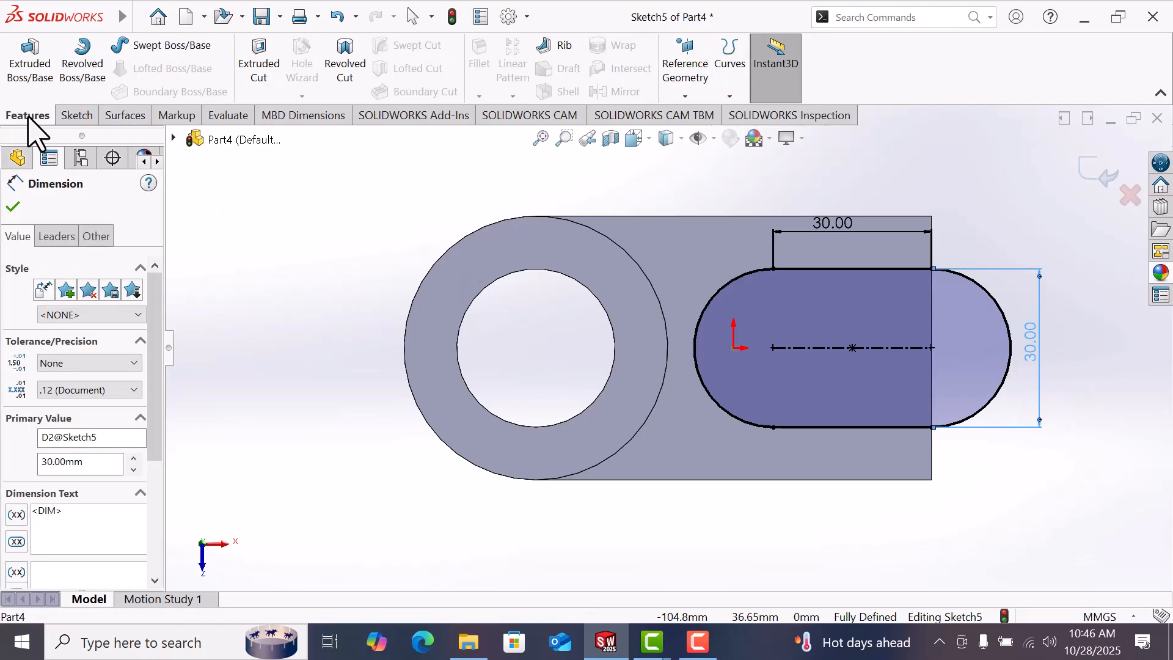
pyautogui.click(258, 69)
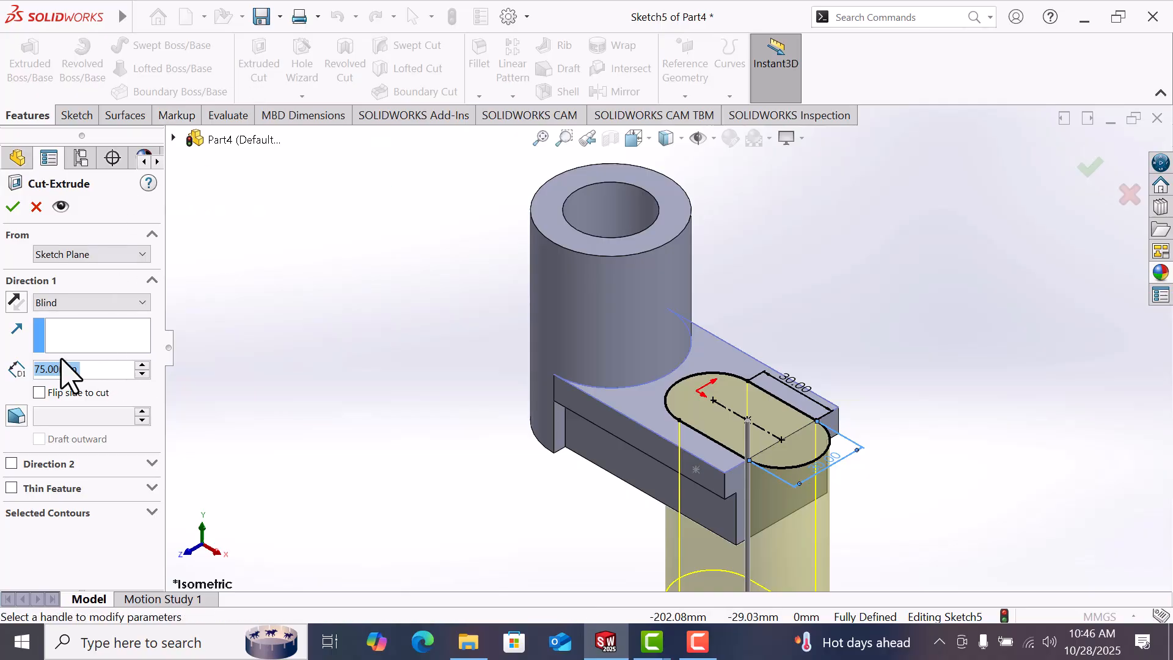
pyautogui.write('10')
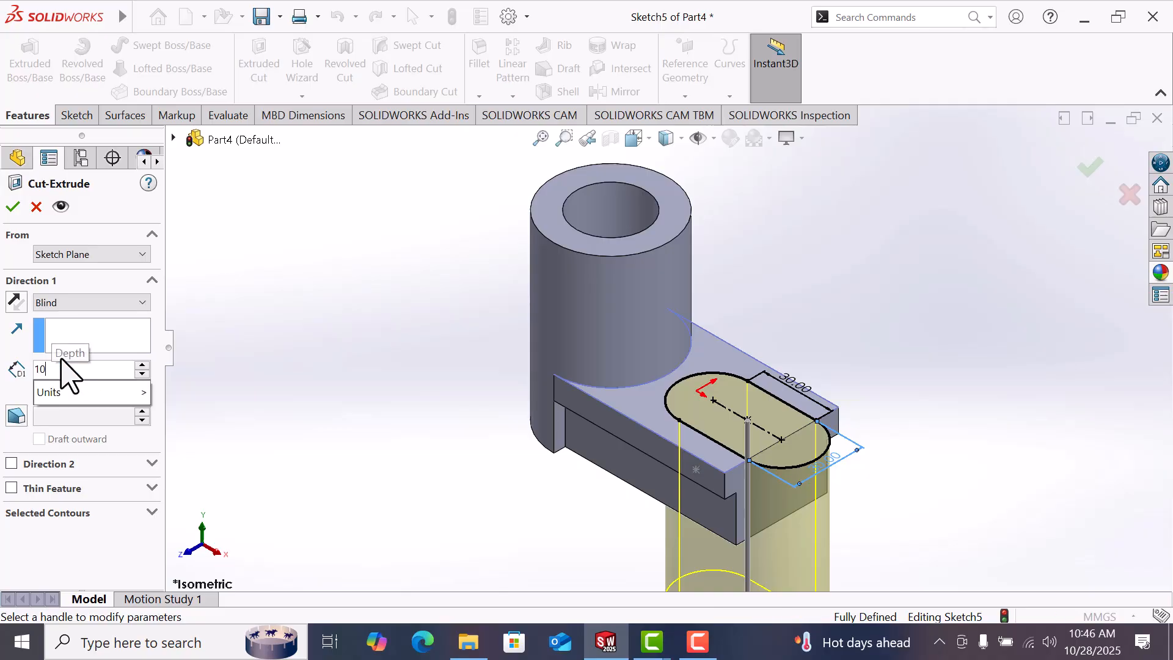
pyautogui.press('Return')
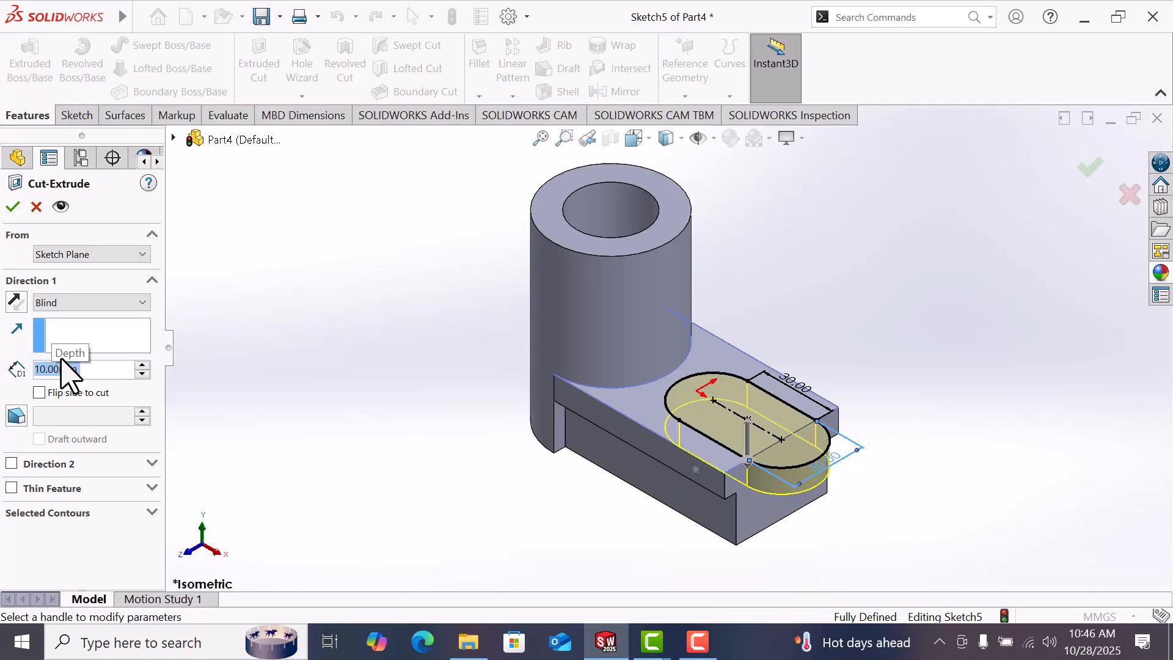
pyautogui.click(10, 210)
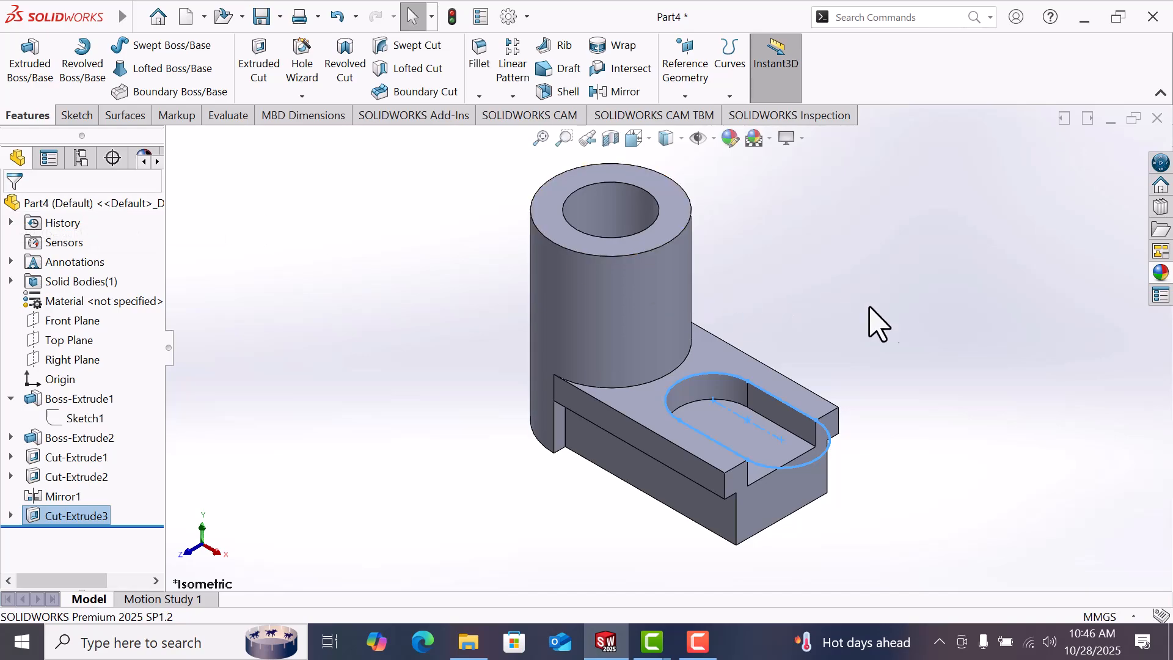
pyautogui.click(926, 312)
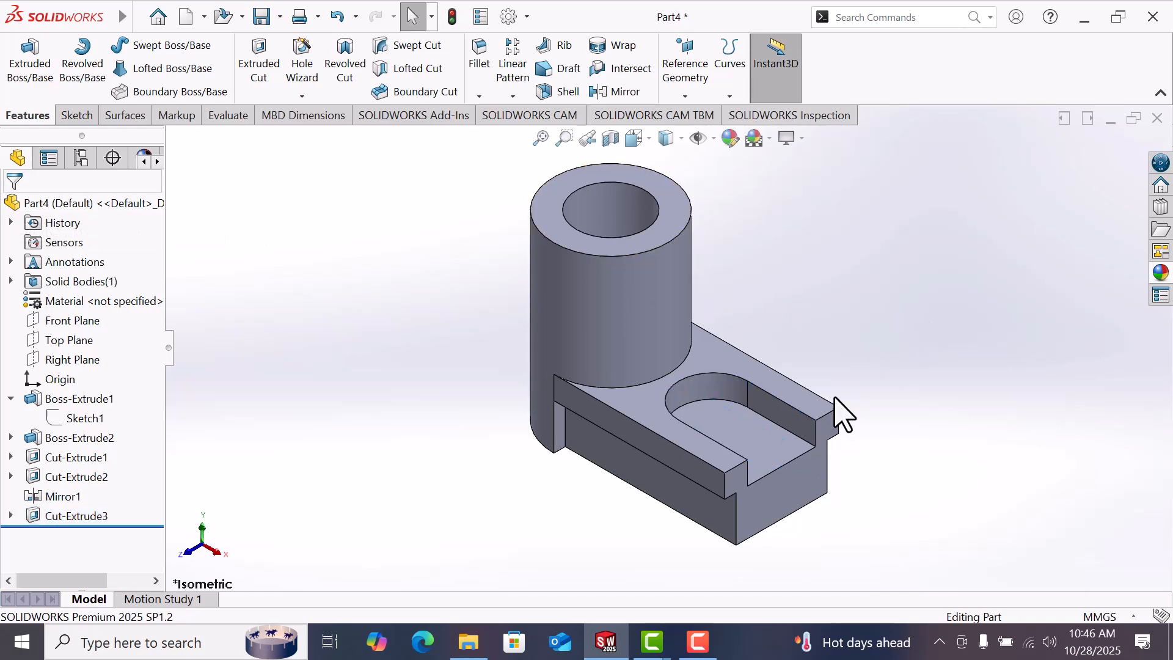
# Step: On the slot pocket's floor, sketch a horizontal straight slot ending at the end edge's midpoint, about 30.5 mm between centres and 11.2 mm wide
pyautogui.click(767, 466)
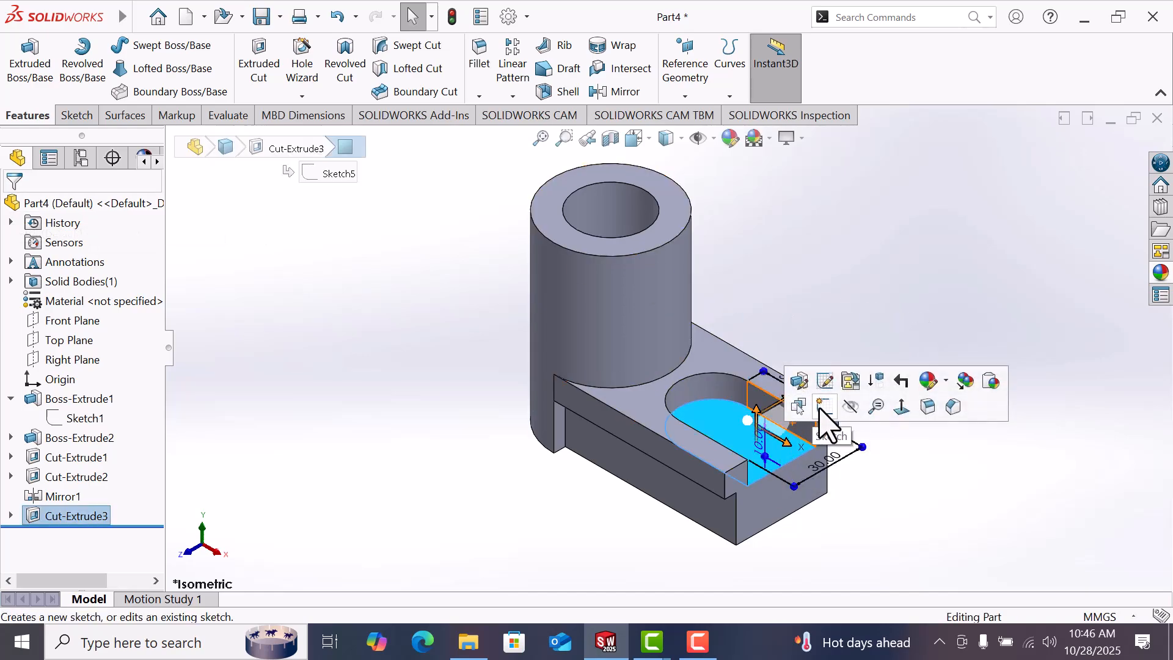
pyautogui.click(822, 407)
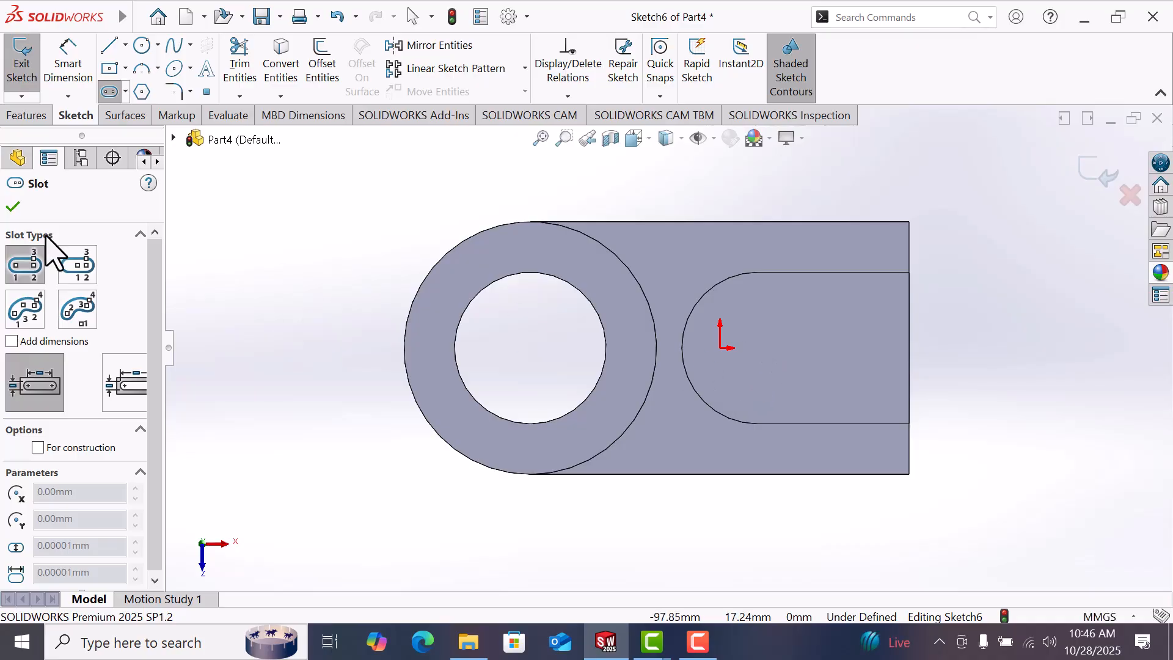
pyautogui.click(35, 269)
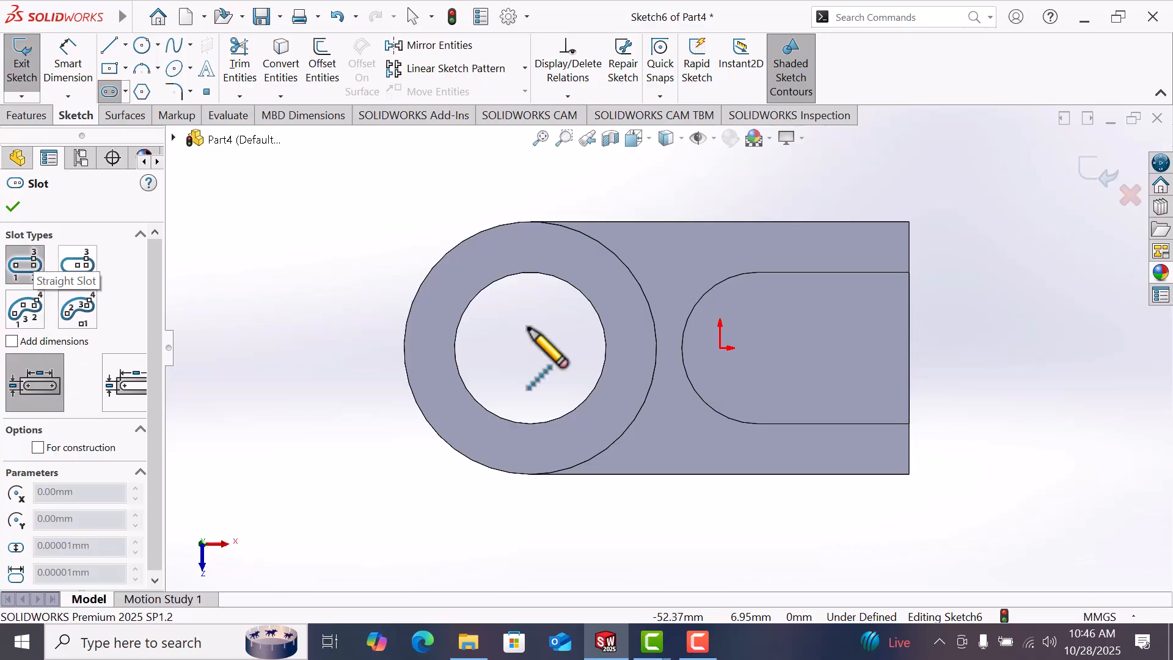
pyautogui.click(755, 348)
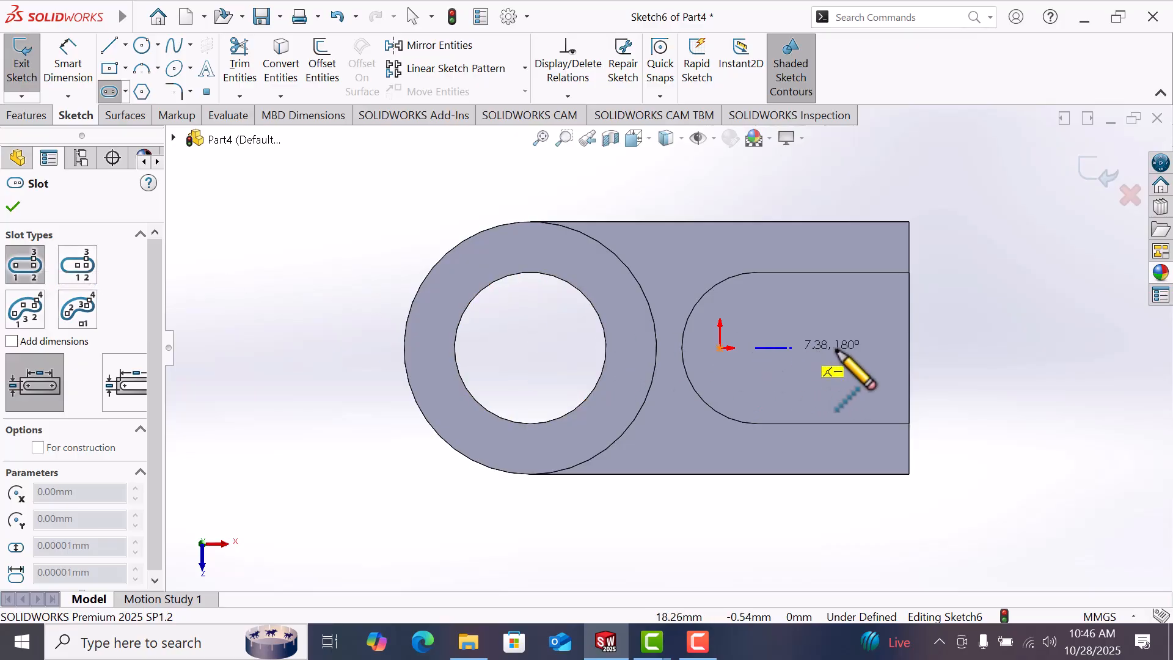
pyautogui.click(910, 347)
pyautogui.click(909, 375)
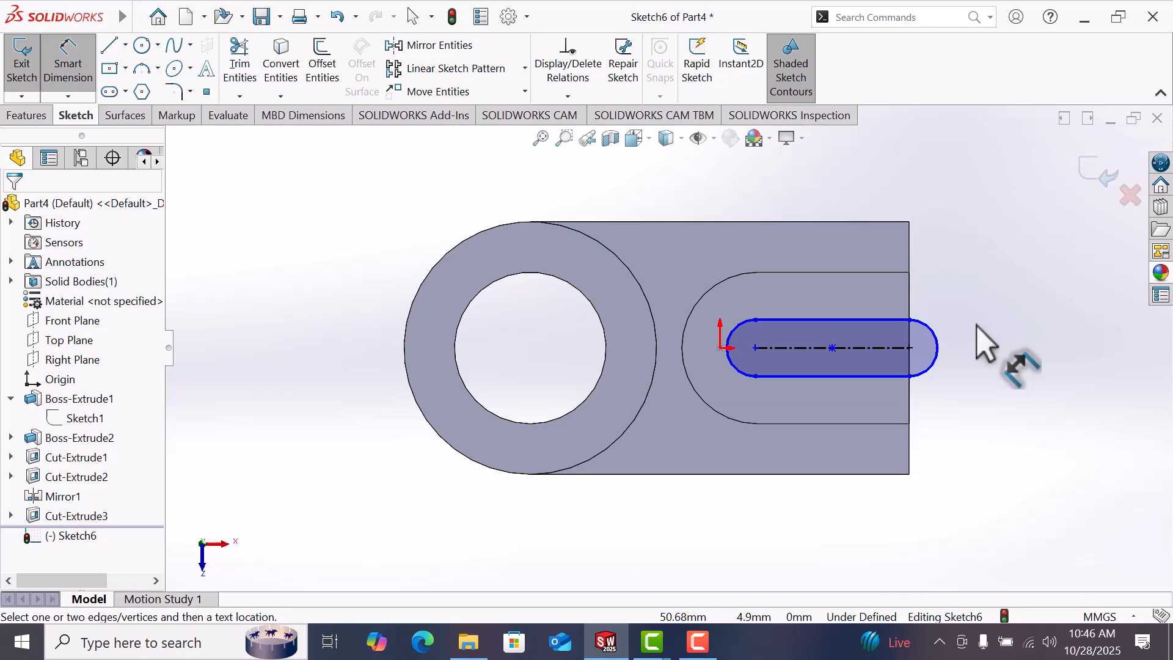
# Step: Dimension the inner slot's width to 20 mm between its two straight sides
pyautogui.click(892, 377)
pyautogui.click(901, 321)
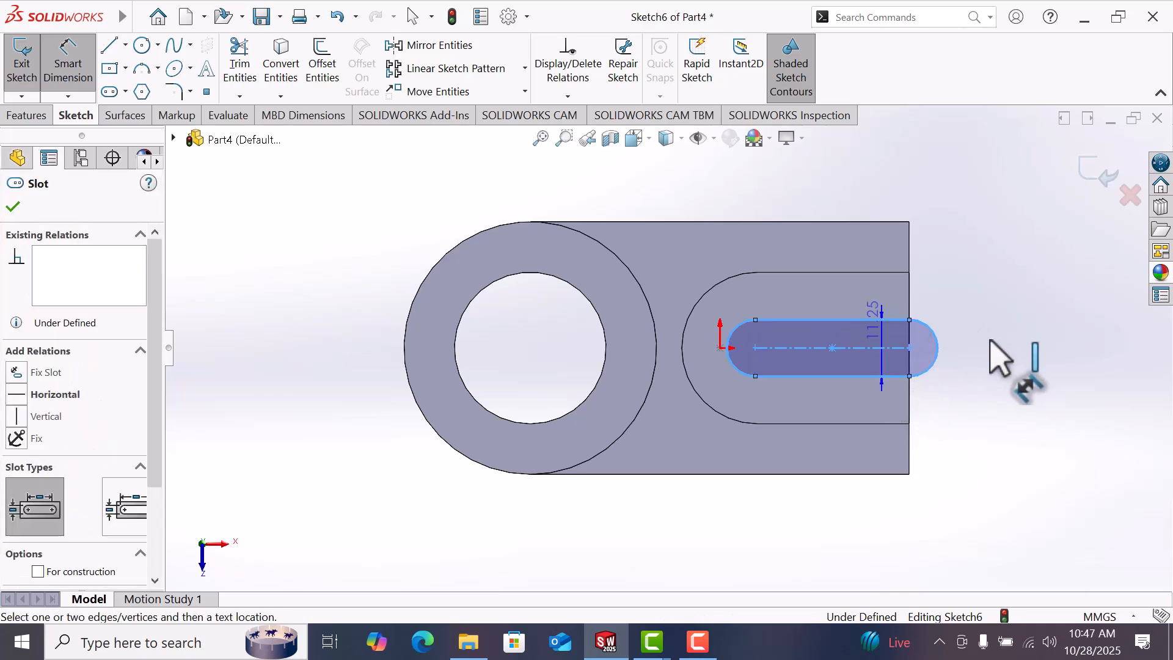
pyautogui.click(977, 357)
pyautogui.write('20')
pyautogui.press('Return')
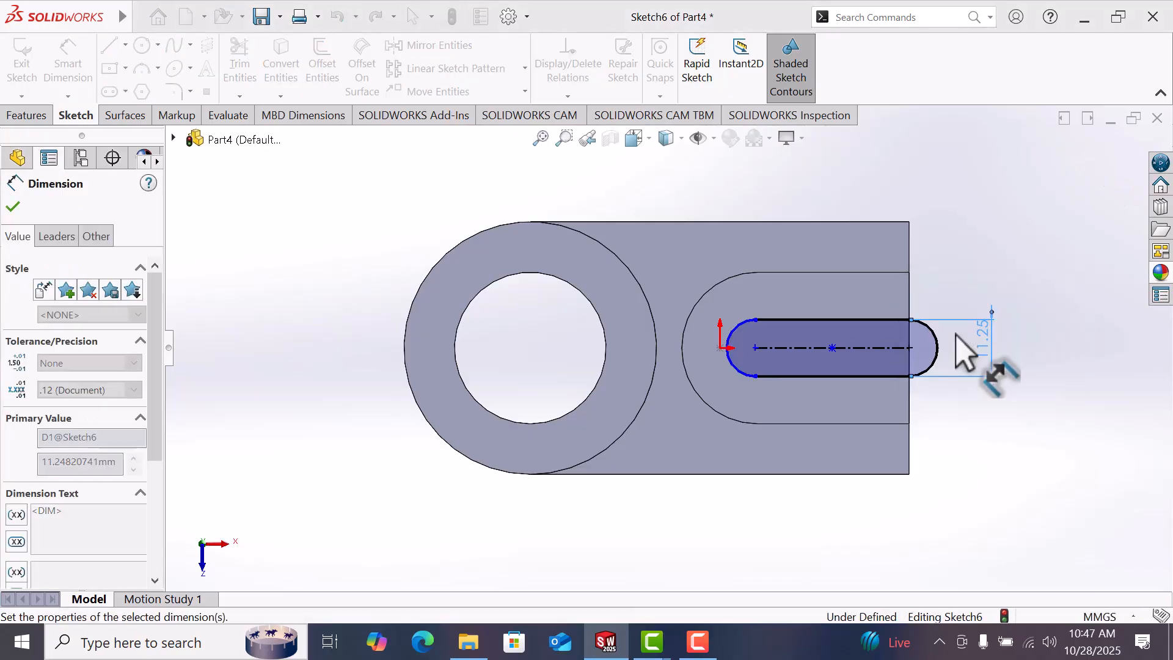
pyautogui.click(991, 489)
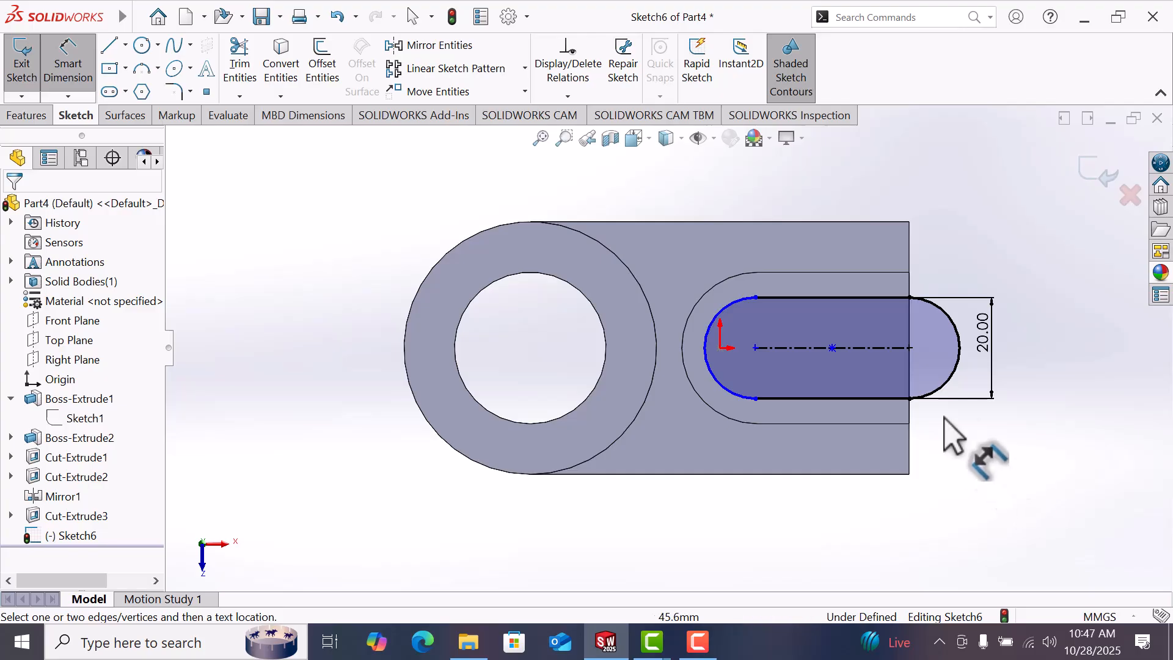
# Step: Dimension the inner slot's centre-to-centre length to 30 mm above the block's outline
pyautogui.click(855, 299)
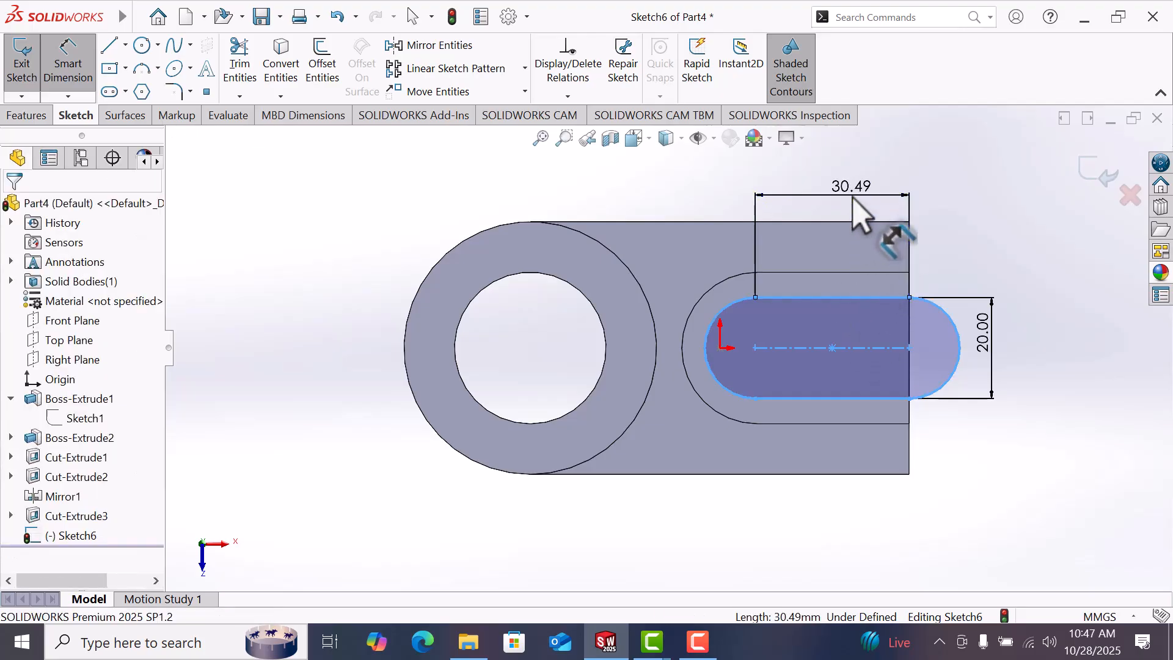
pyautogui.click(841, 205)
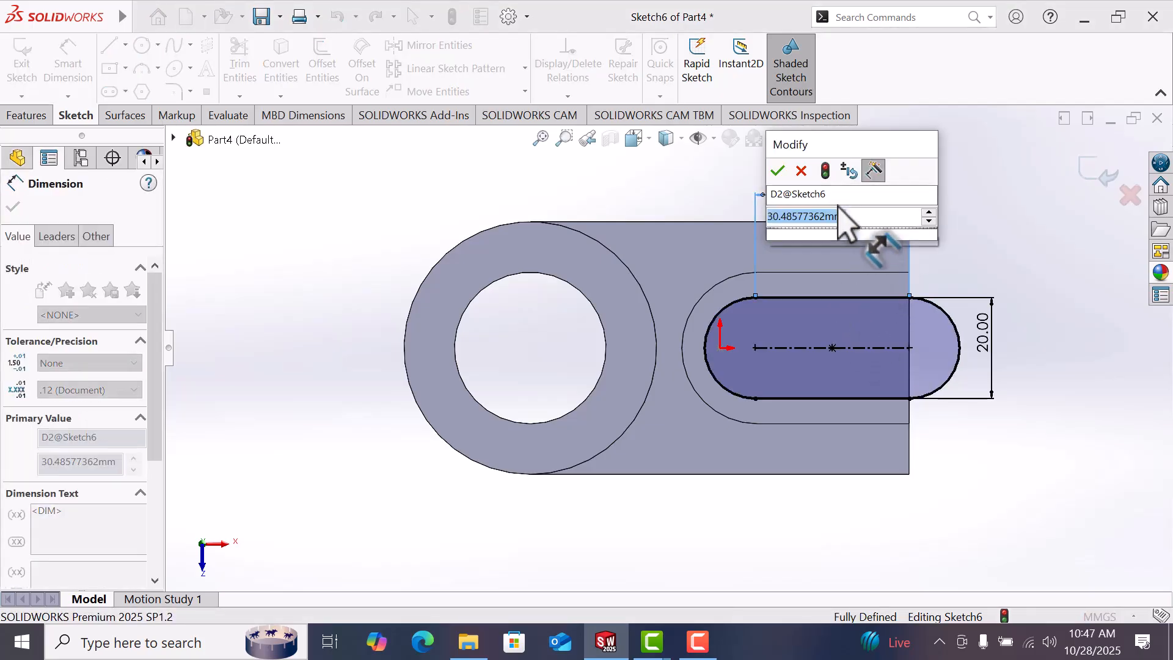
pyautogui.write('30')
pyautogui.press('Return')
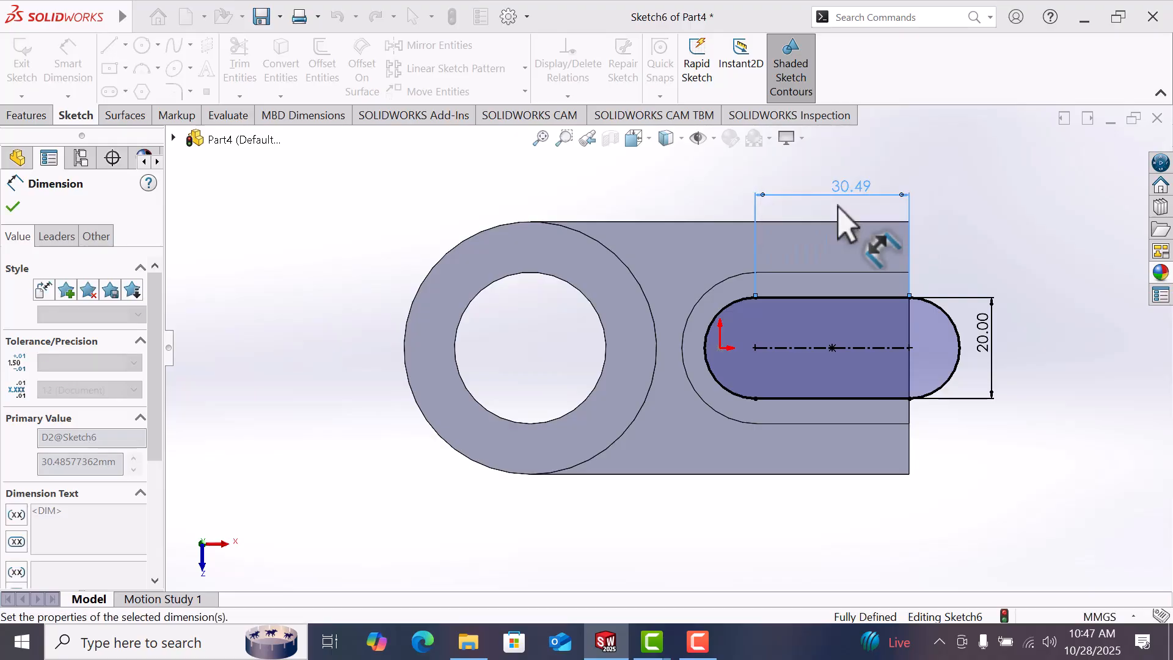
pyautogui.rightClick(990, 222)
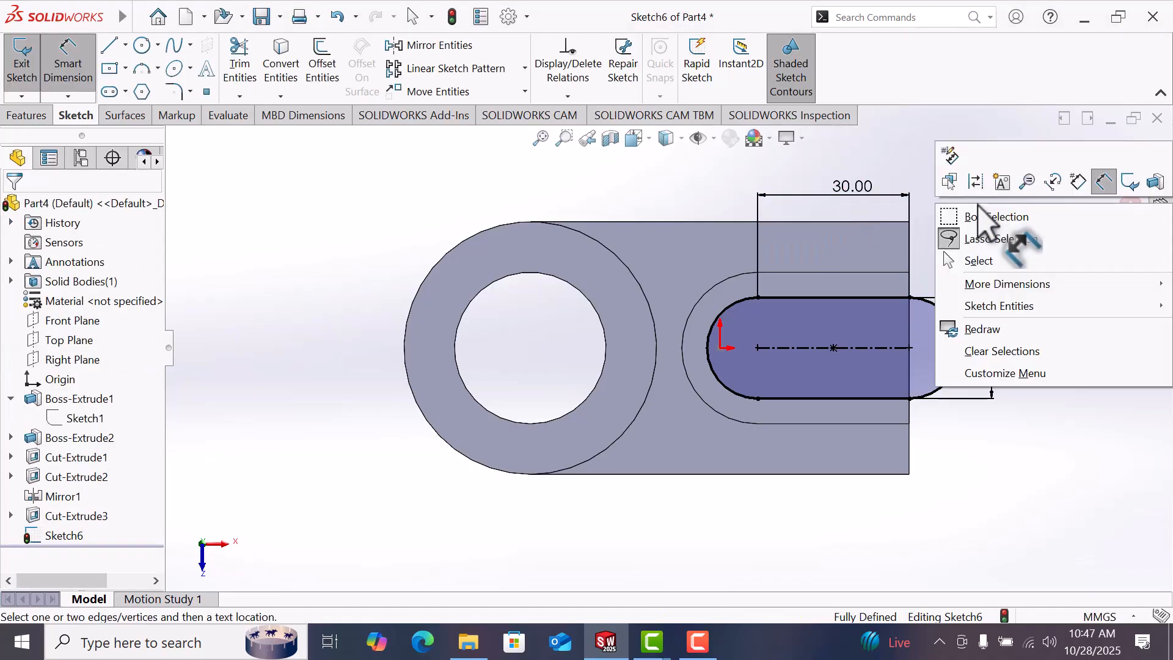
pyautogui.click(990, 262)
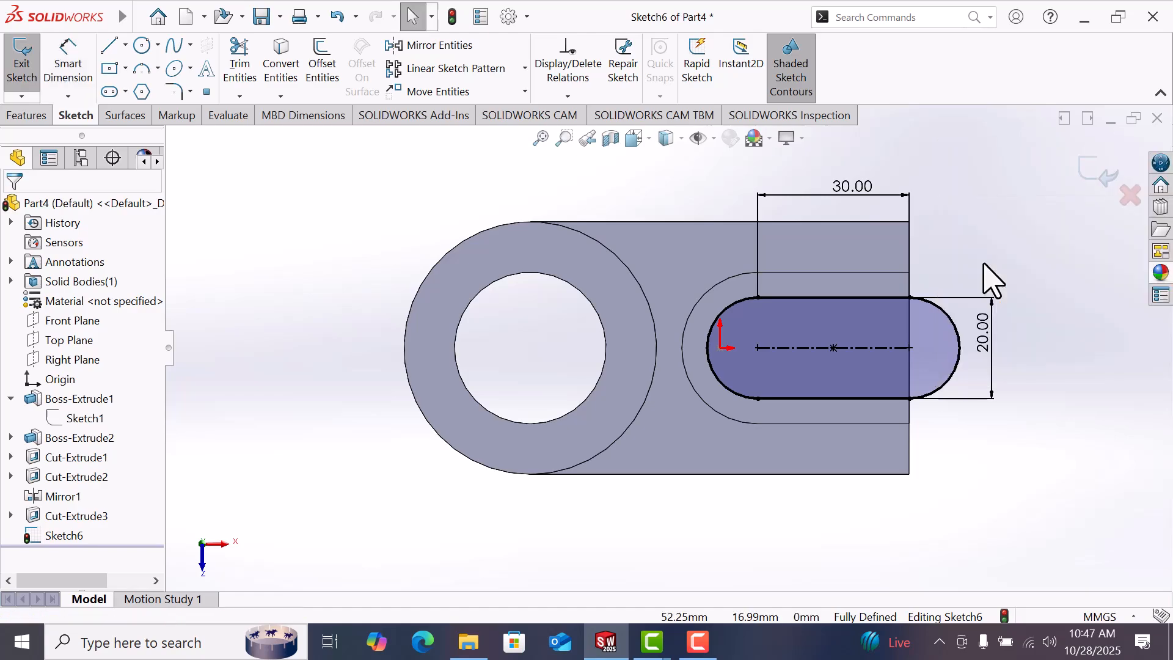
# Step: Extrude-cut the inner slot through the block's remaining thickness with the Through All end condition
pyautogui.press('space')
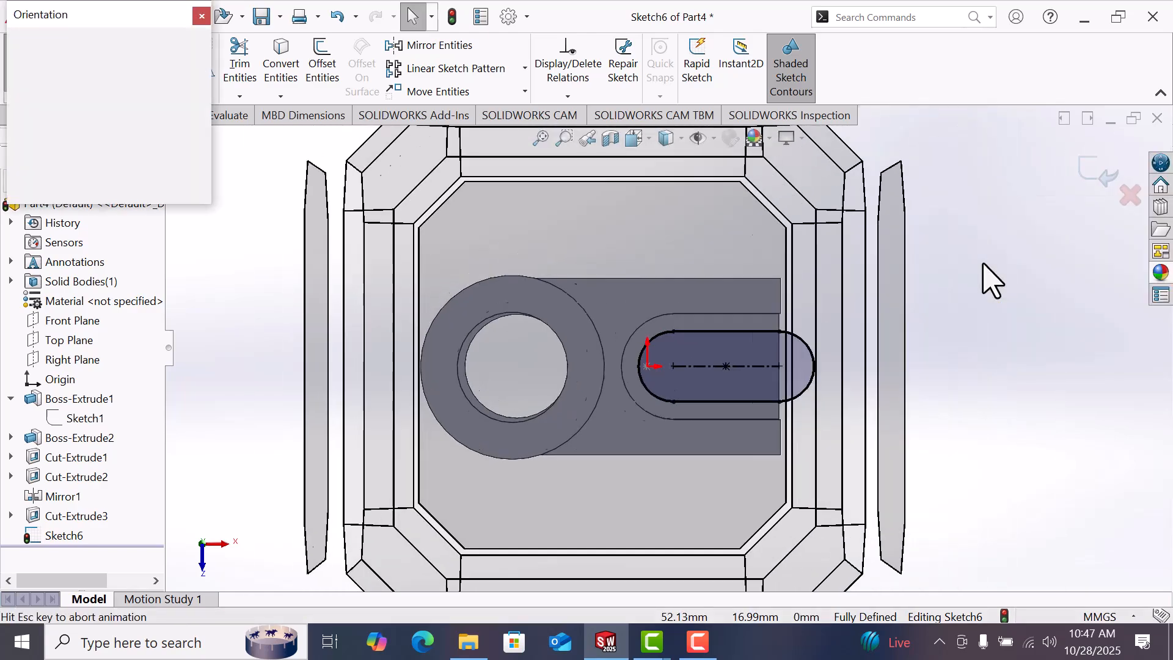
pyautogui.click(191, 69)
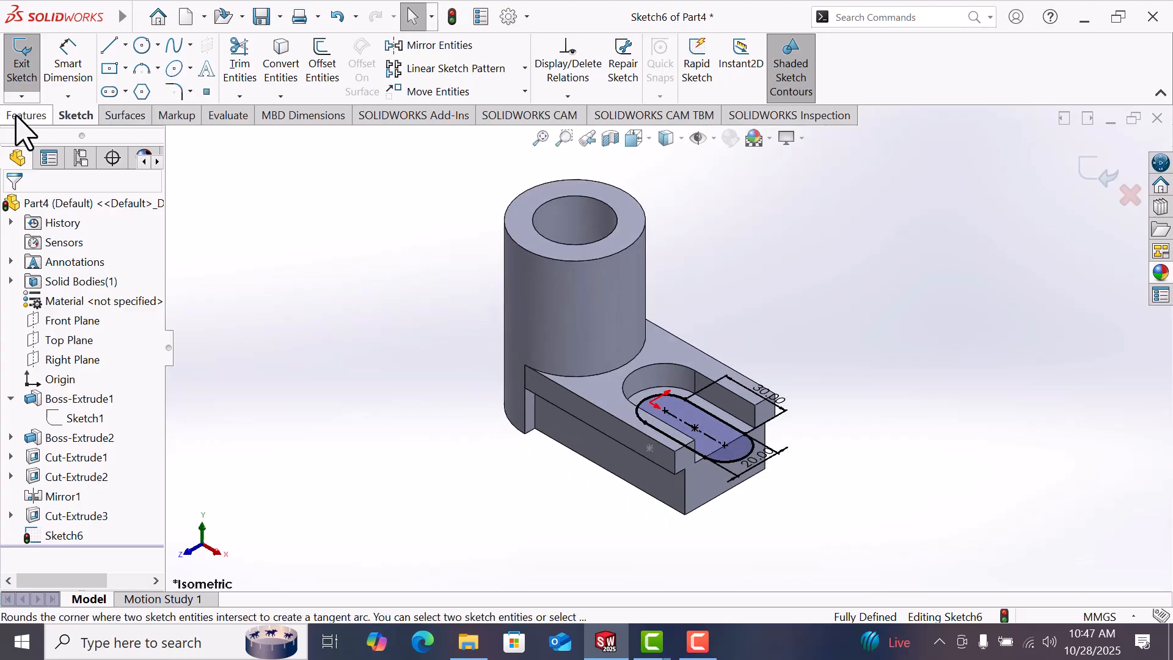
pyautogui.click(19, 116)
pyautogui.click(260, 70)
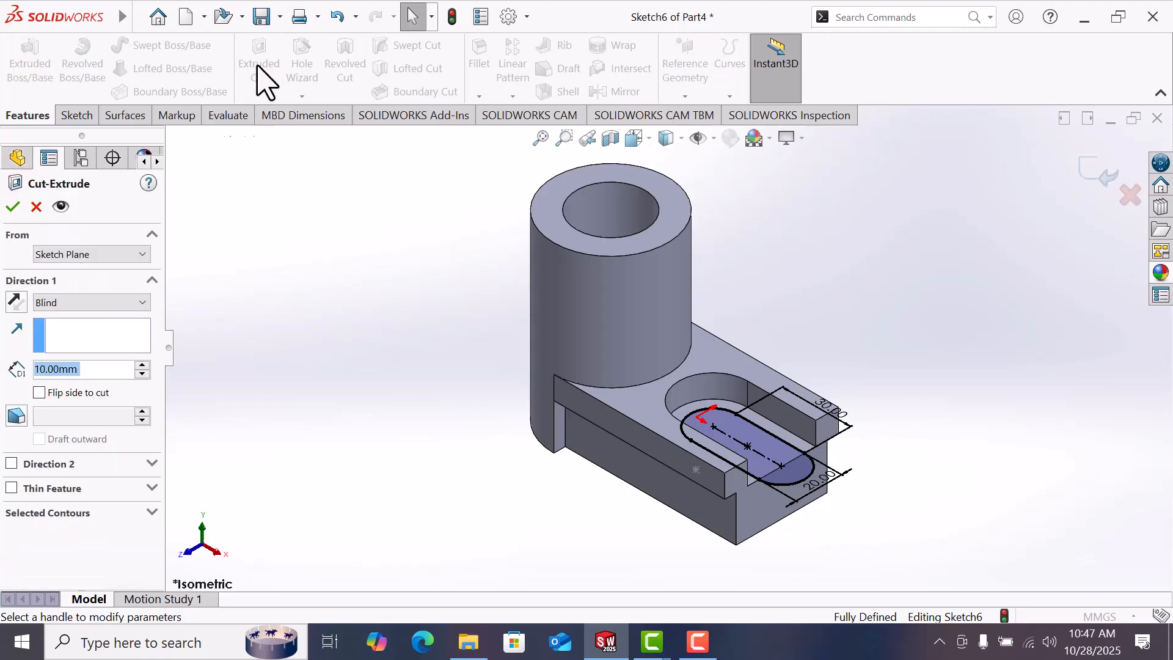
pyautogui.click(55, 303)
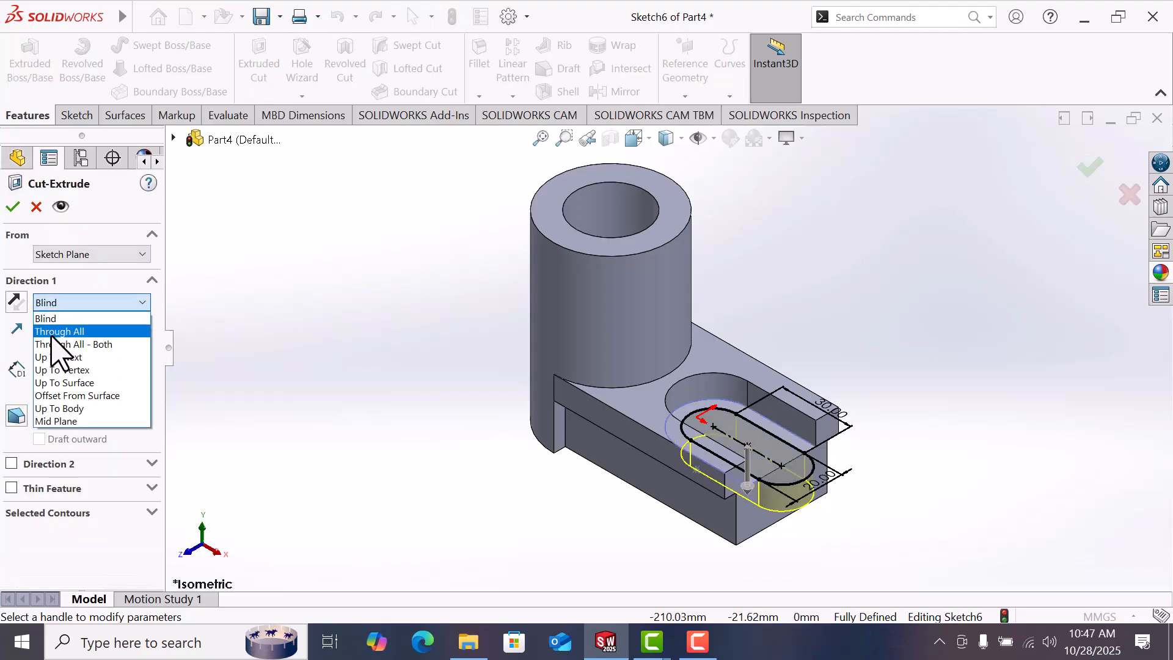
pyautogui.click(55, 331)
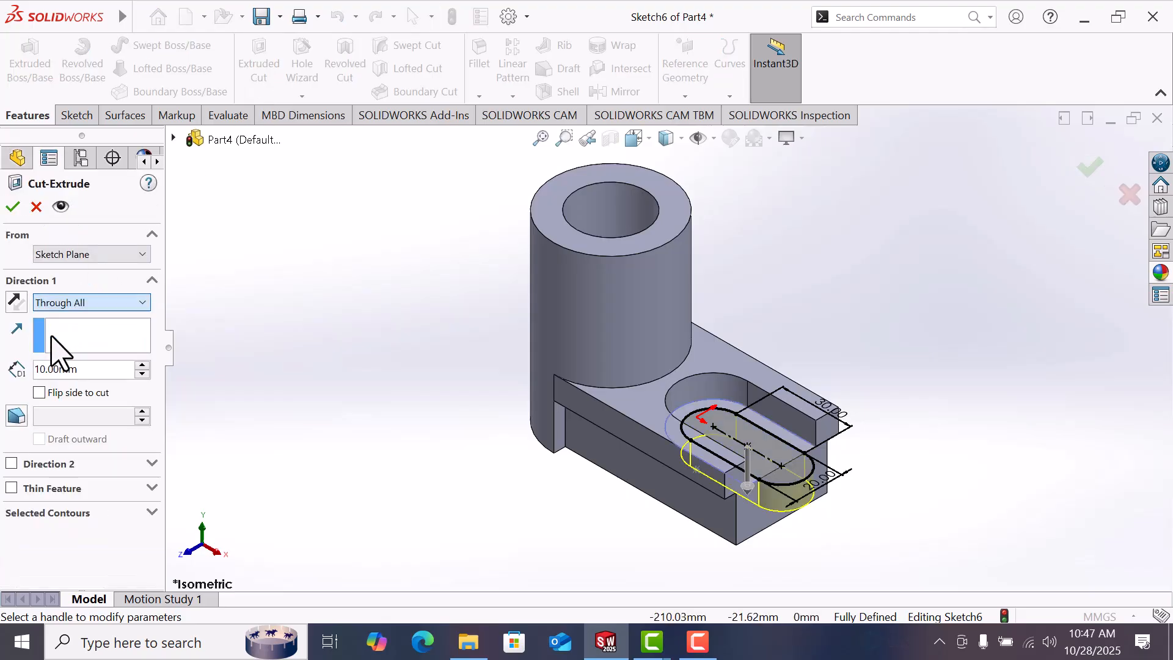
pyautogui.click(15, 207)
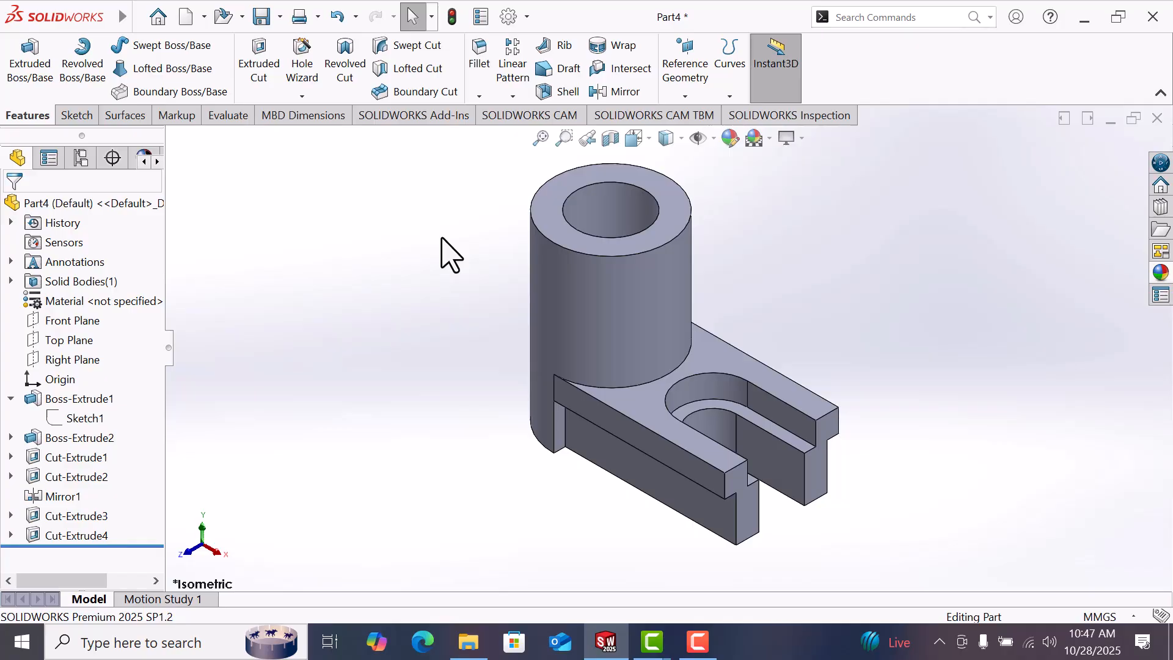
# Step: On the cylinder's top face, sketch a center rectangle about 6.8 mm high, centred on the bore edge's point farthest from the slot
pyautogui.click(672, 227)
pyautogui.click(740, 187)
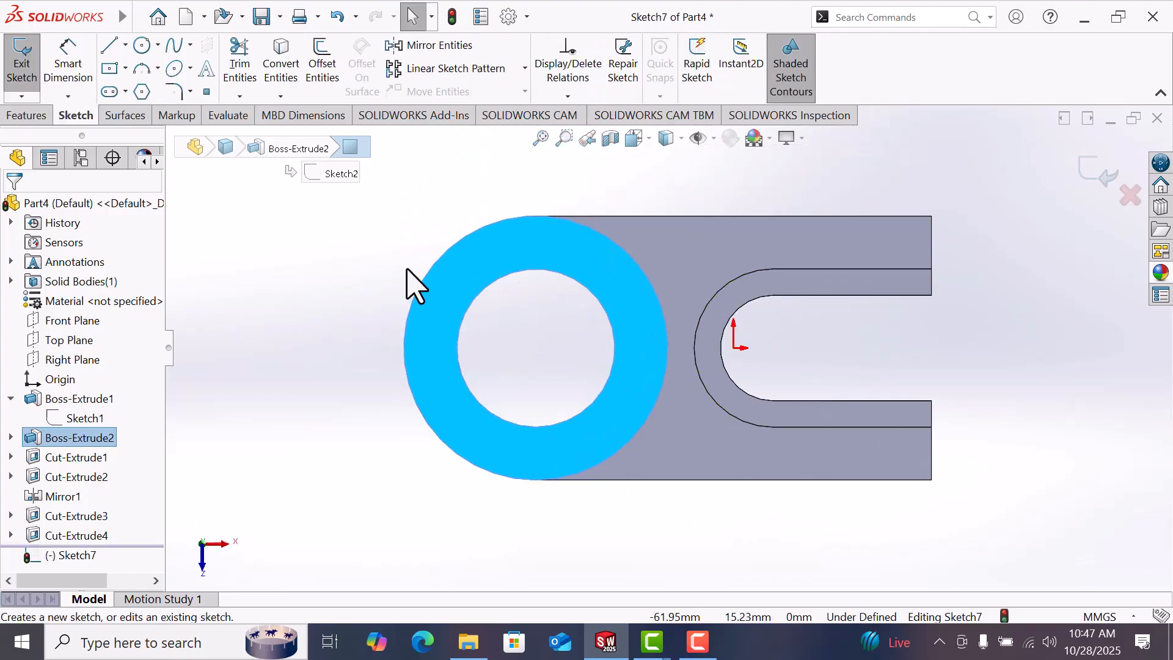
pyautogui.click(338, 273)
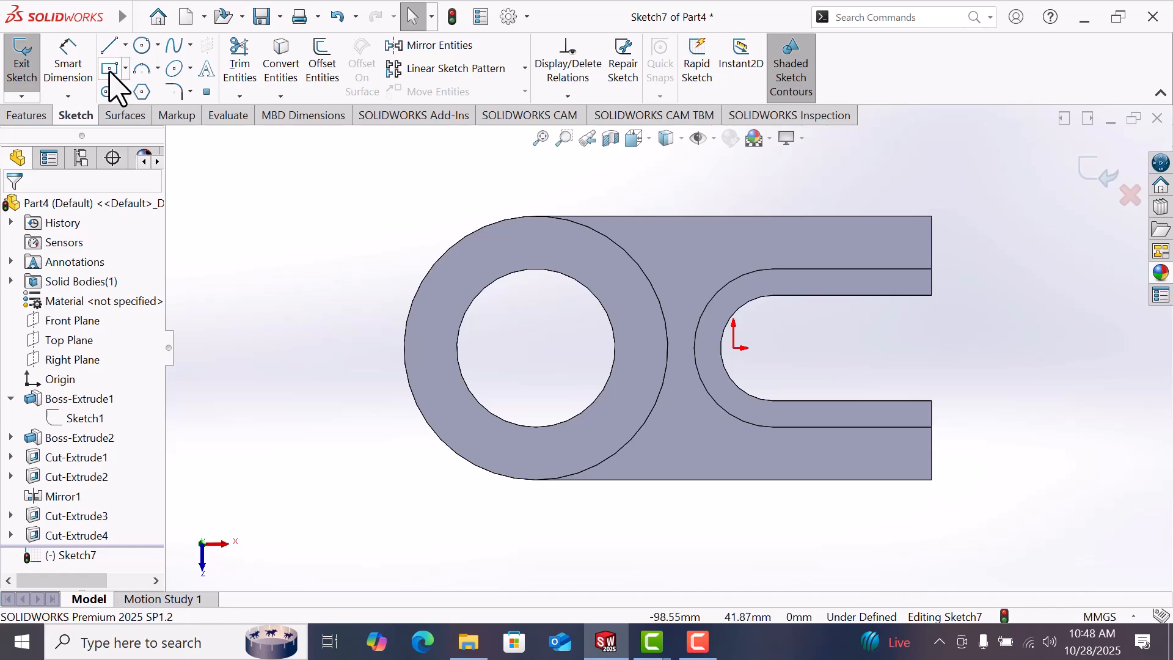
pyautogui.click(457, 348)
pyautogui.click(482, 365)
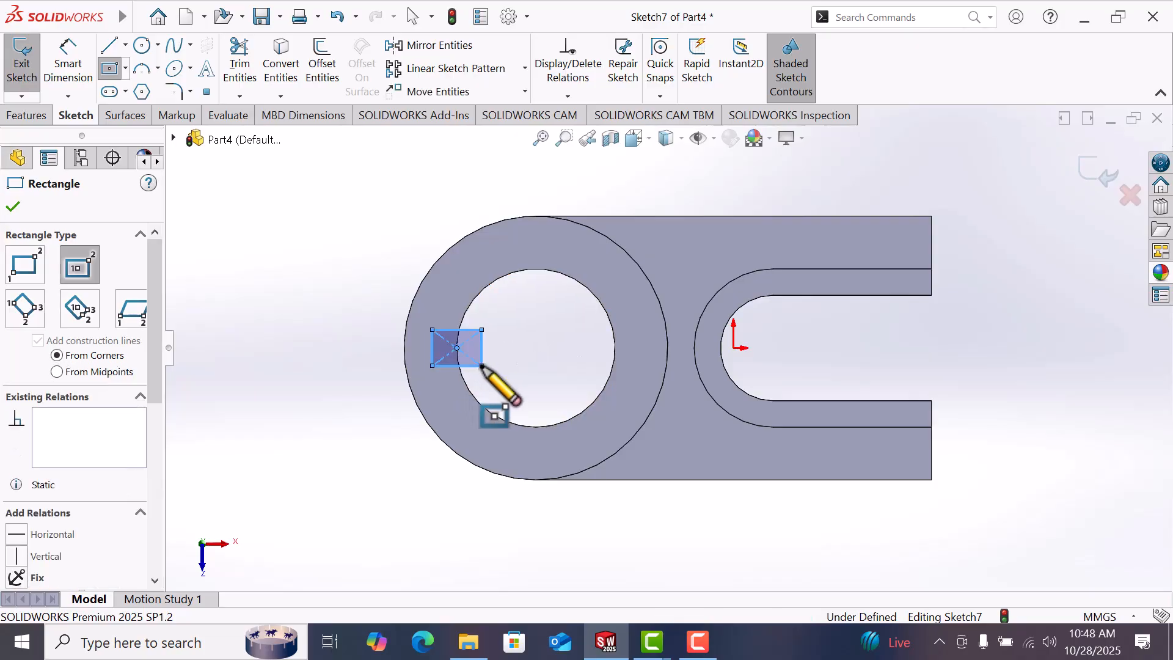
pyautogui.rightClick(492, 369)
pyautogui.click(519, 382)
# Step: Dimension the rectangle's vertical side to 10 mm, placing the dimension outside the cylinder
pyautogui.moveTo(310, 405); pyautogui.dragTo(292, 306, button='right')
pyautogui.click(432, 361)
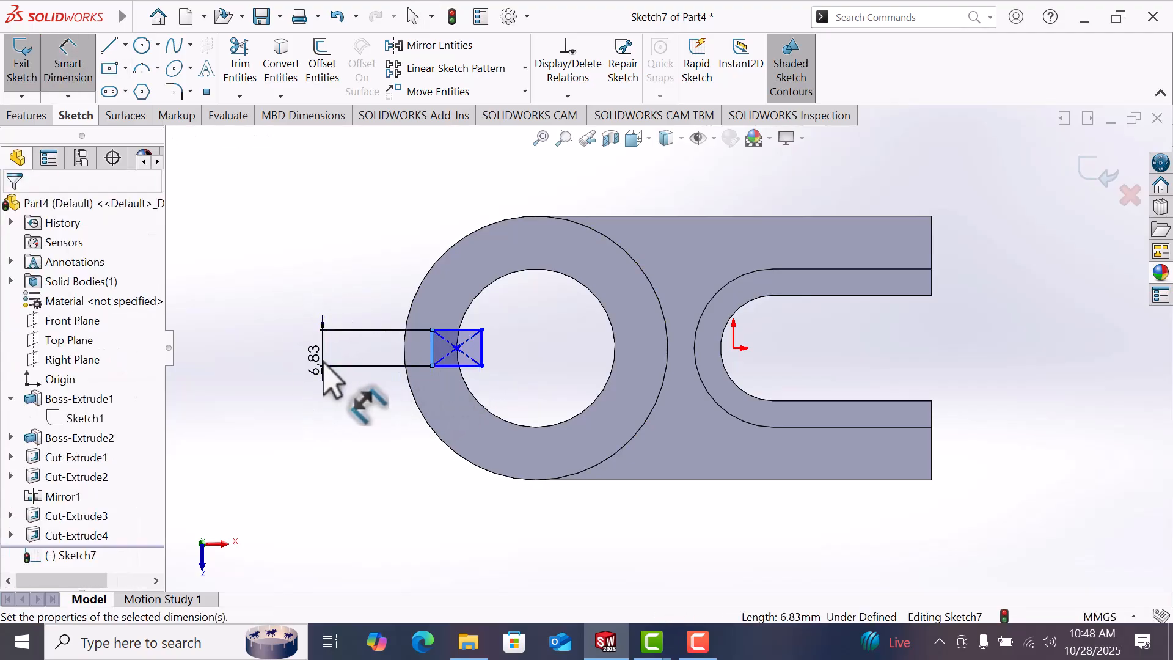
pyautogui.click(324, 364)
pyautogui.write('10')
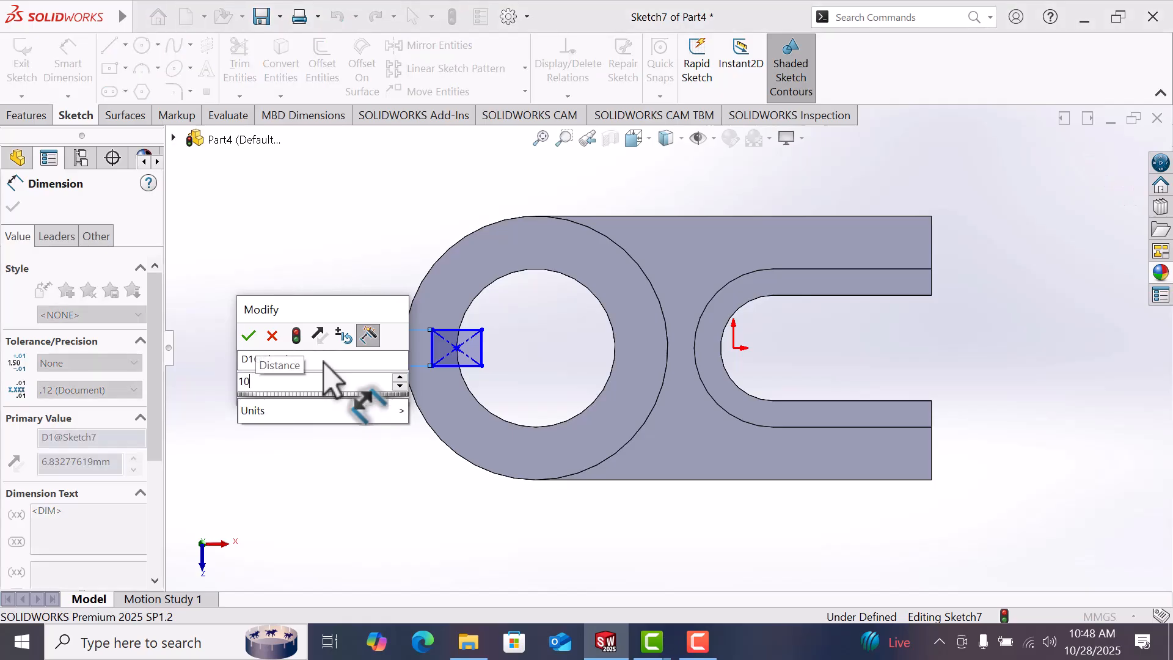
pyautogui.press('Return')
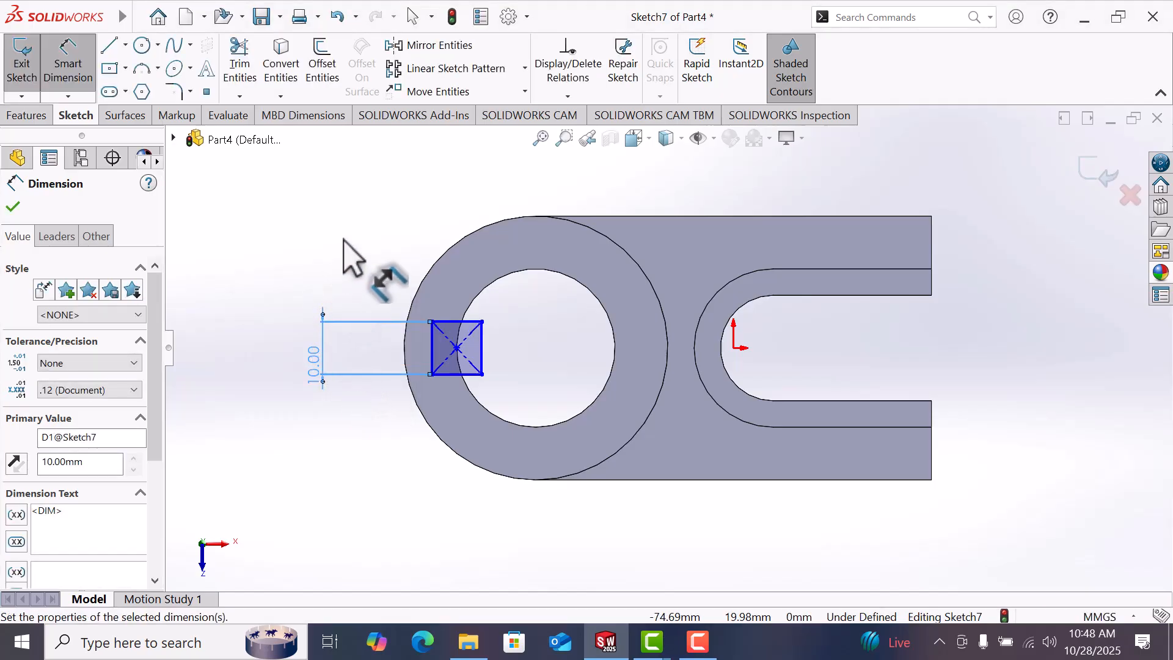
pyautogui.click(366, 208)
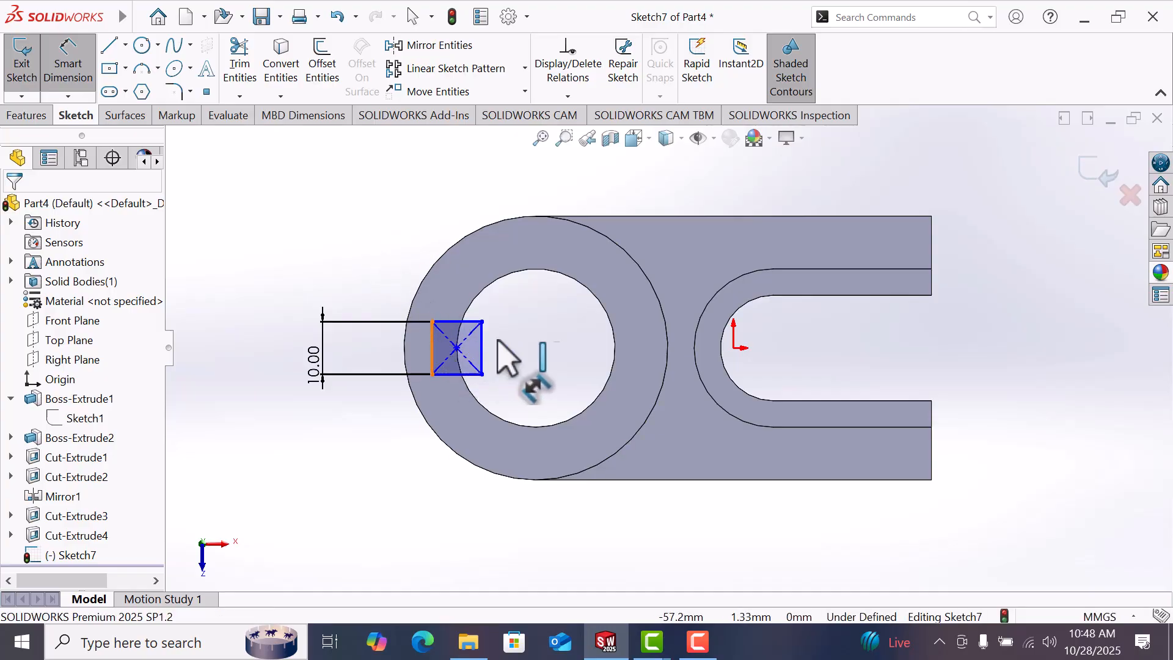
# Step: Place a sketch point at the centre of the cylinder's bore
pyautogui.click(433, 351)
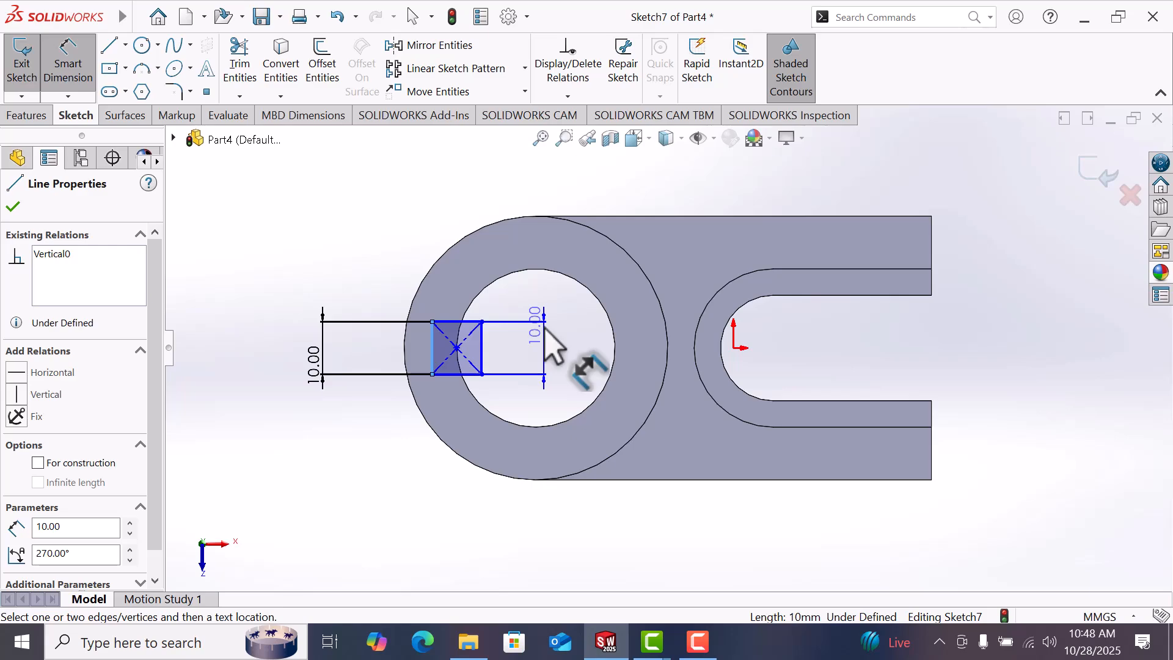
pyautogui.press('Escape')
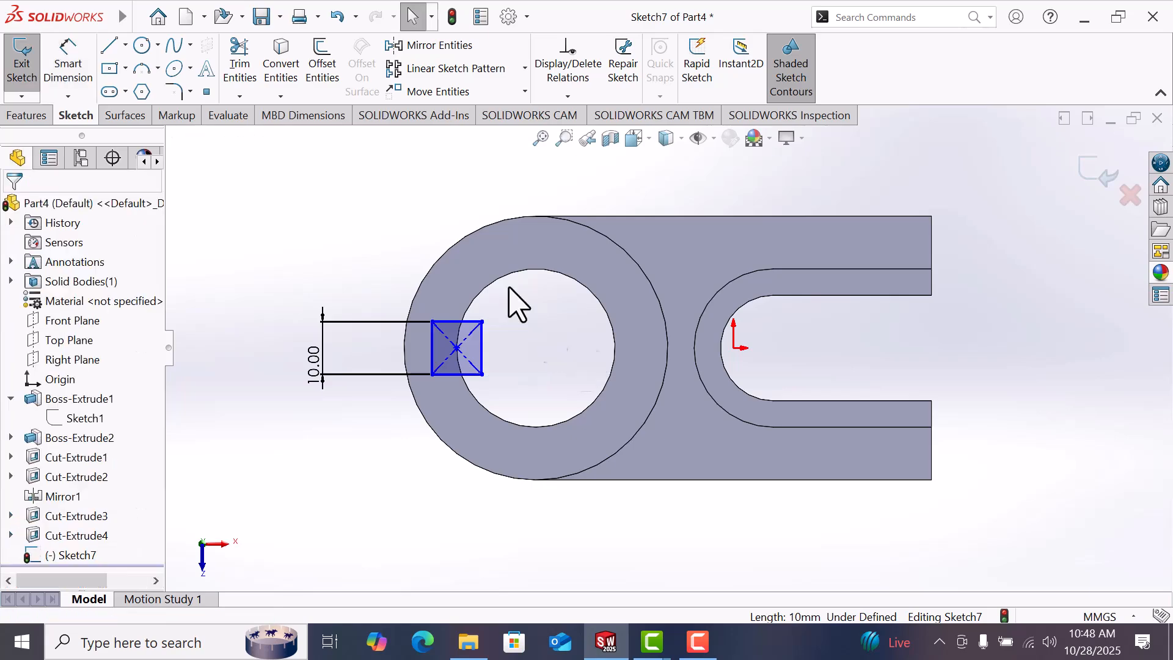
pyautogui.click(208, 92)
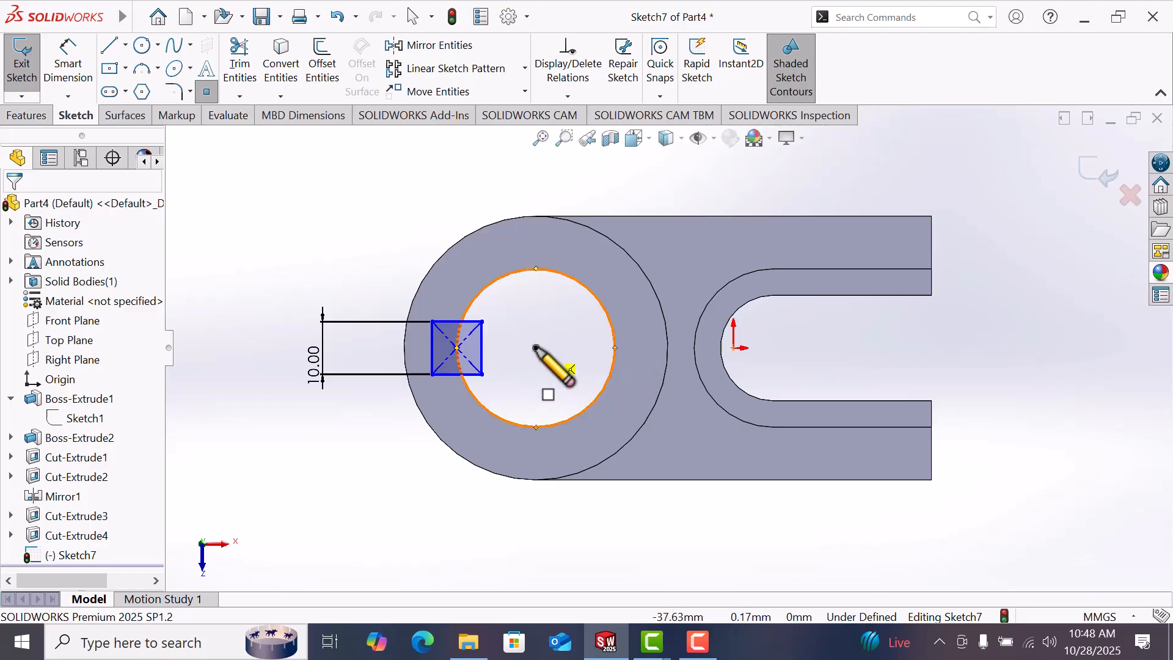
pyautogui.click(536, 349)
pyautogui.rightClick(537, 349)
pyautogui.click(582, 362)
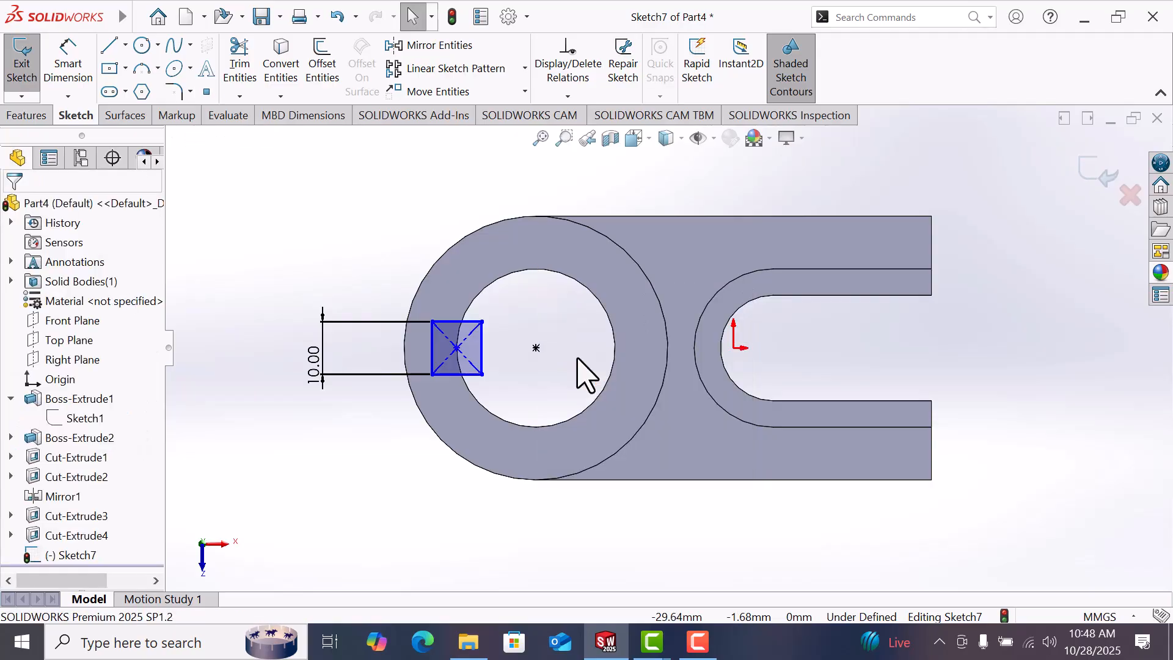
# Step: Dimension the distance from the bore's centre point to the rectangle's outer vertical side as 19.5 mm, placed below the cylinder
pyautogui.moveTo(577, 359); pyautogui.dragTo(570, 242, button='right')
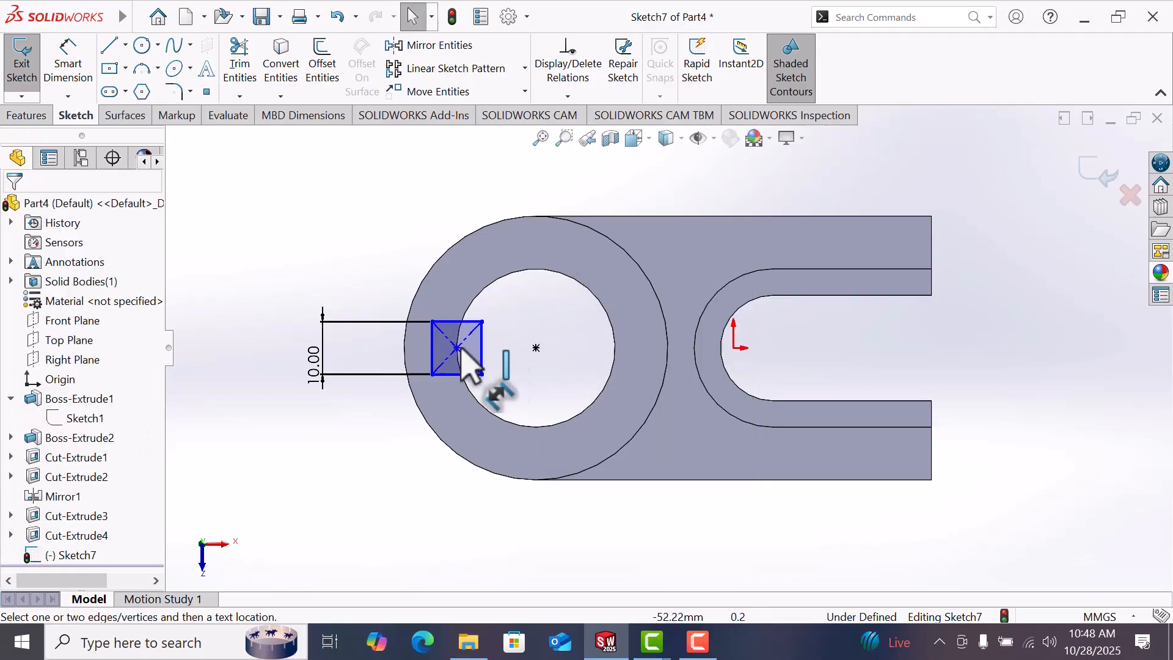
pyautogui.click(433, 347)
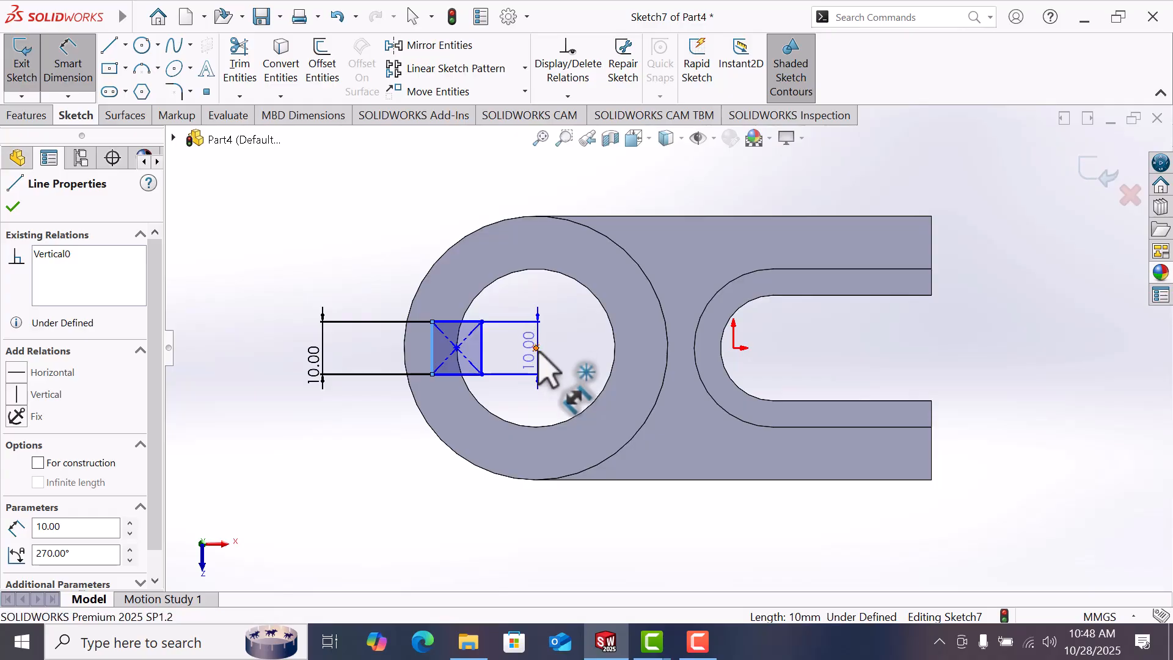
pyautogui.click(536, 348)
pyautogui.click(495, 520)
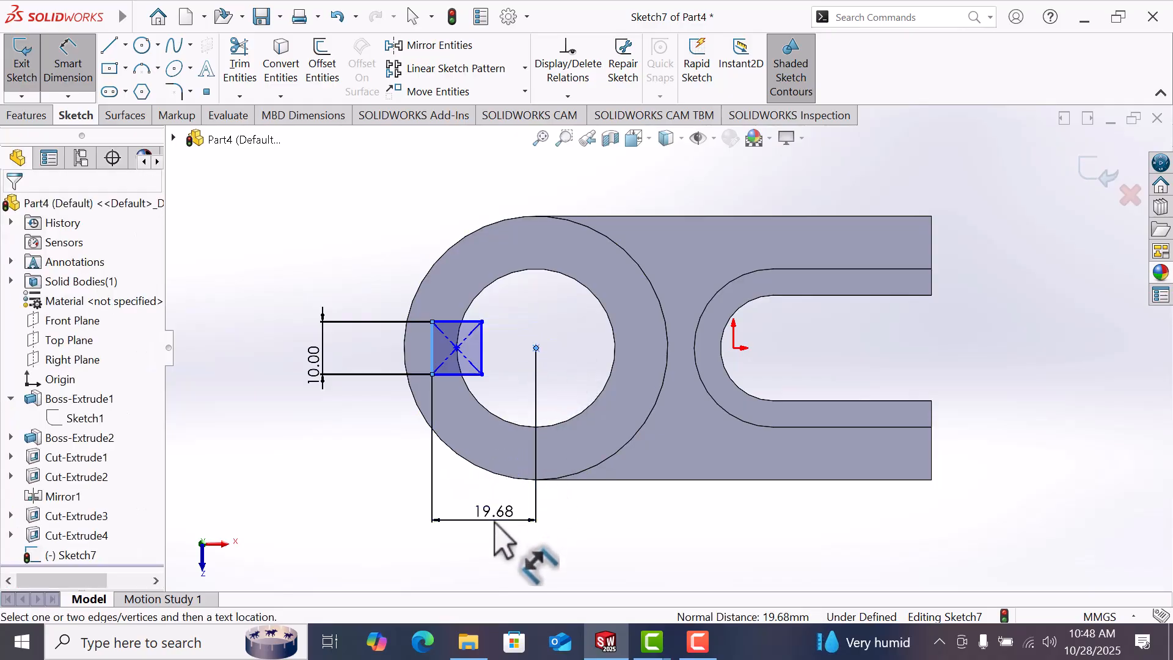
pyautogui.write('19.5')
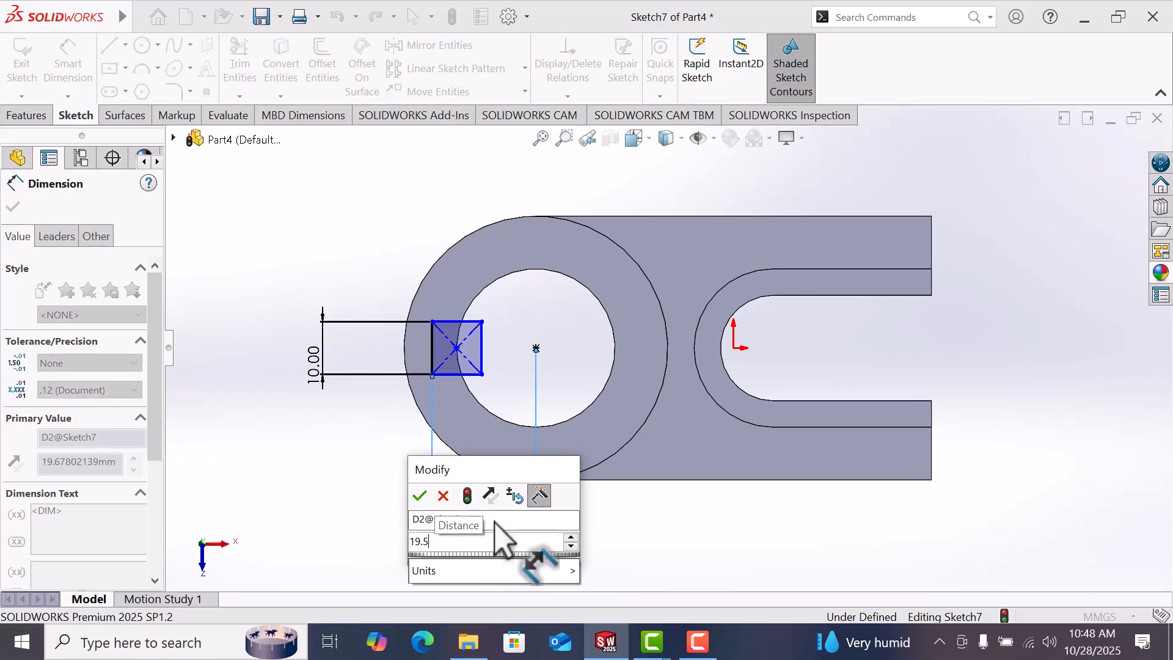
pyautogui.press('Return')
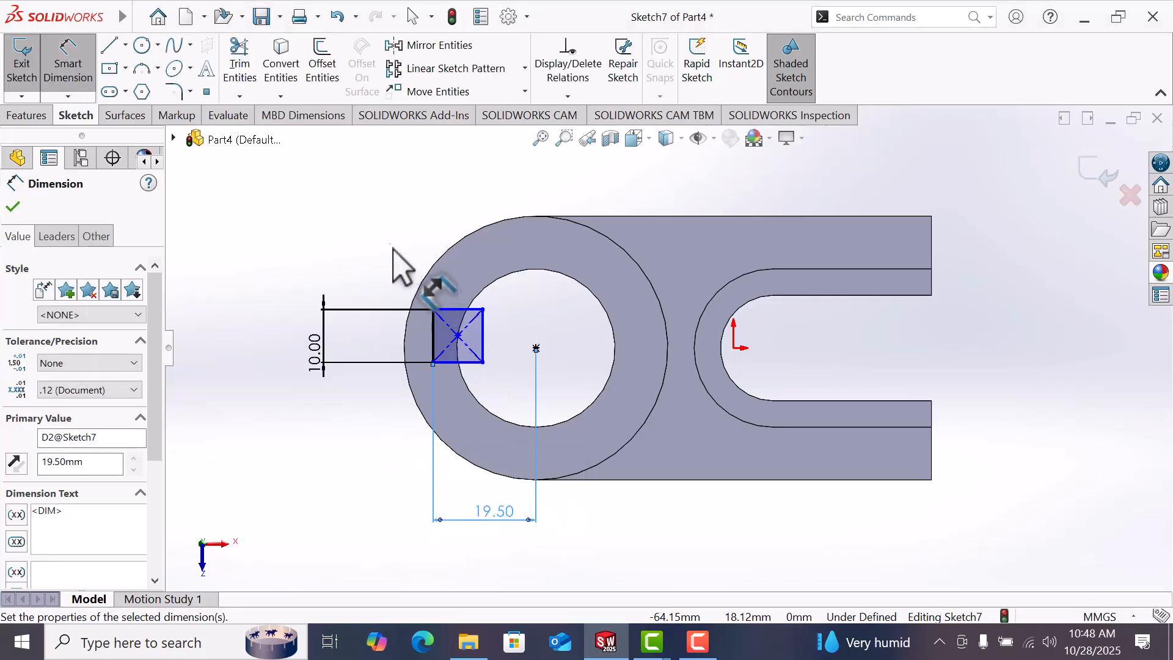
pyautogui.click(397, 255)
pyautogui.rightClick(397, 254)
pyautogui.click(432, 297)
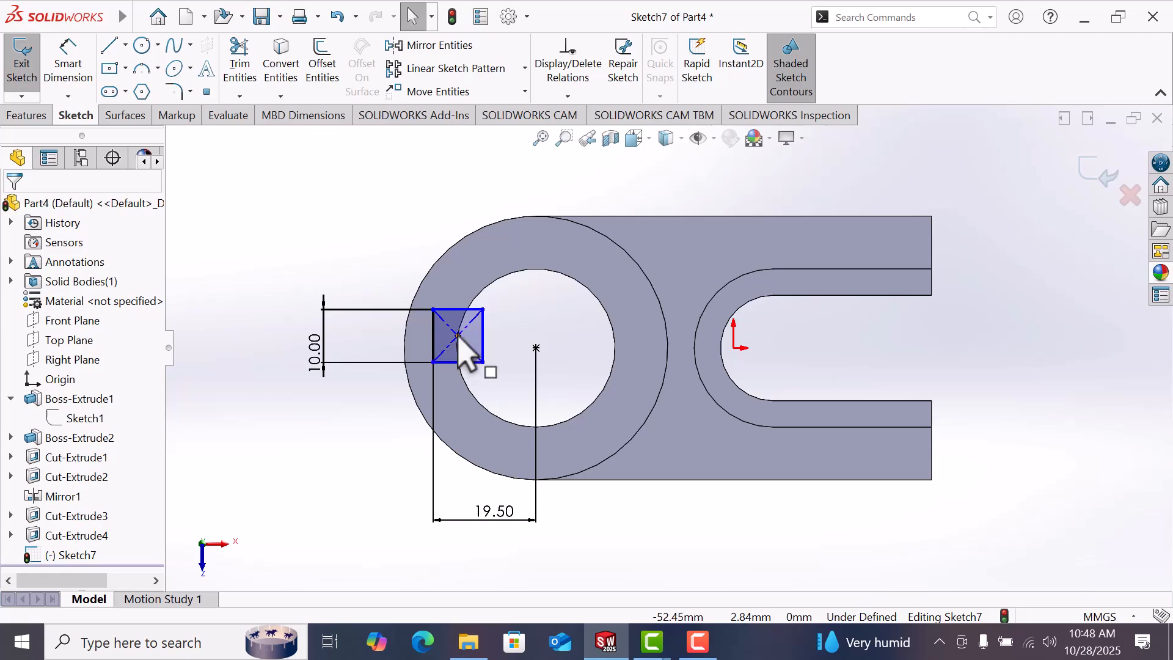
# Step: Add a Horizontal relation between the rectangle's centre point and the bore's centre point
pyautogui.click(458, 335)
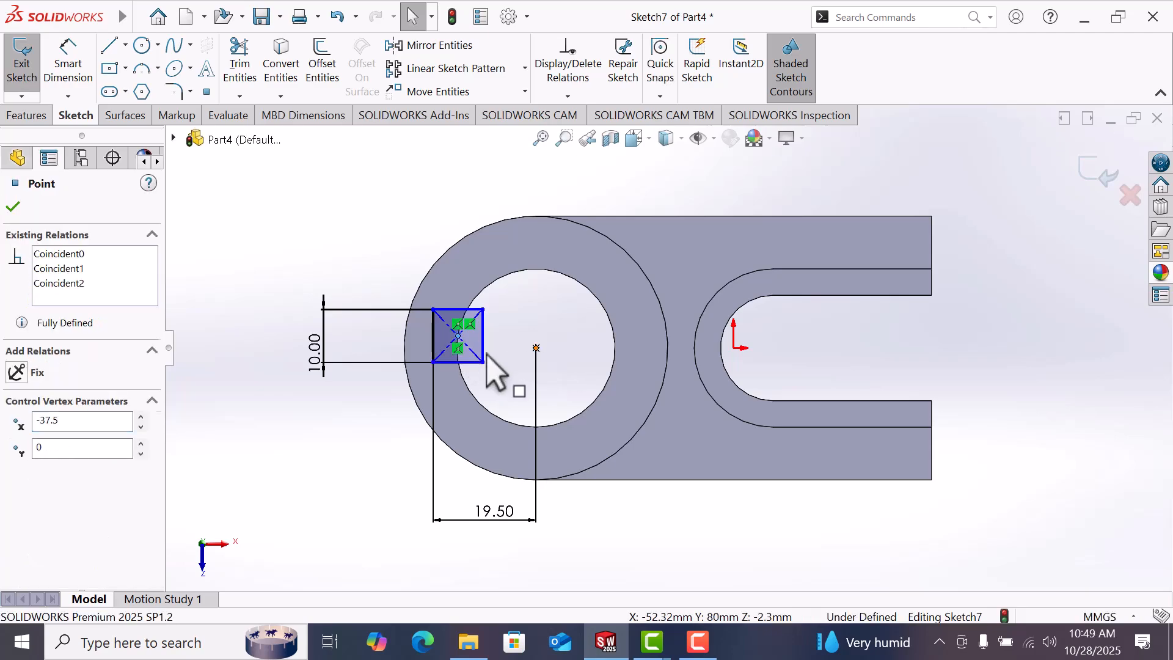
pyautogui.keyDown('ctrl'); pyautogui.click(536, 347); pyautogui.keyUp('ctrl')
pyautogui.click(17, 447)
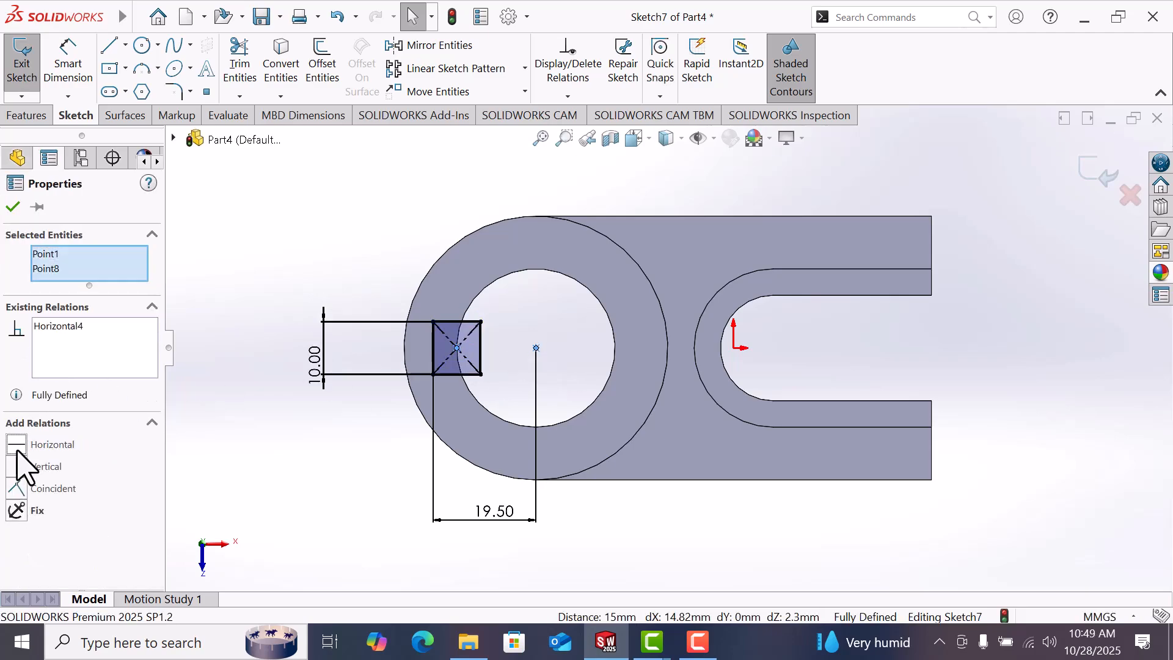
pyautogui.click(242, 315)
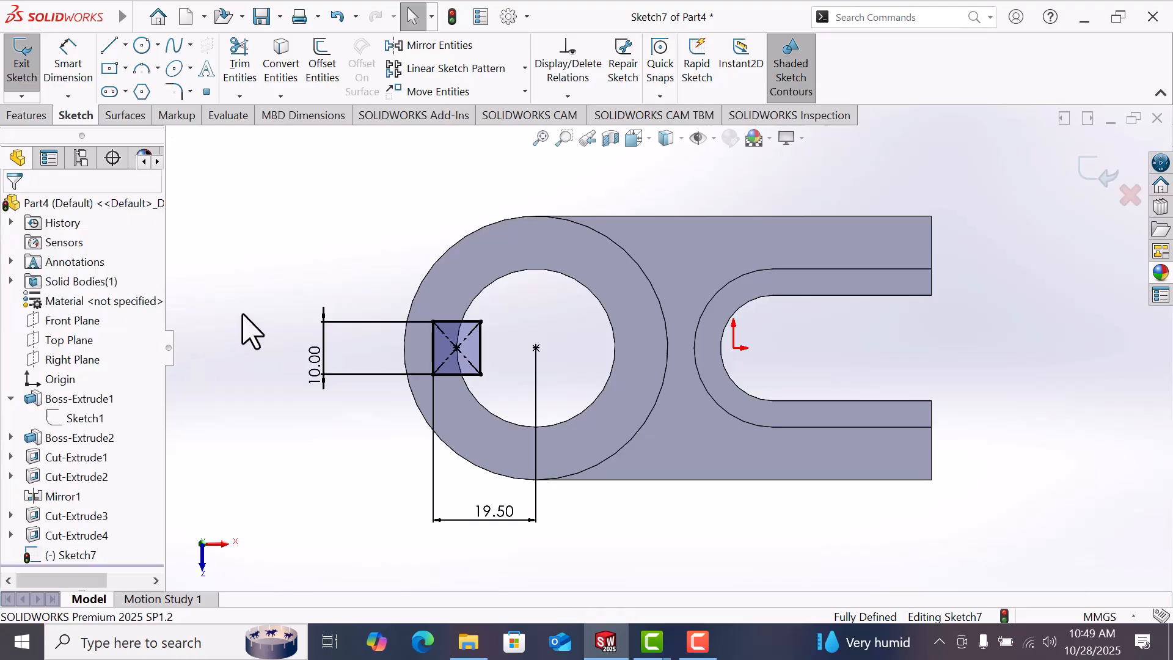
# Step: Extrude-cut the rectangle down the cylinder with the Through All end condition to form the bore keyway
pyautogui.press('space')
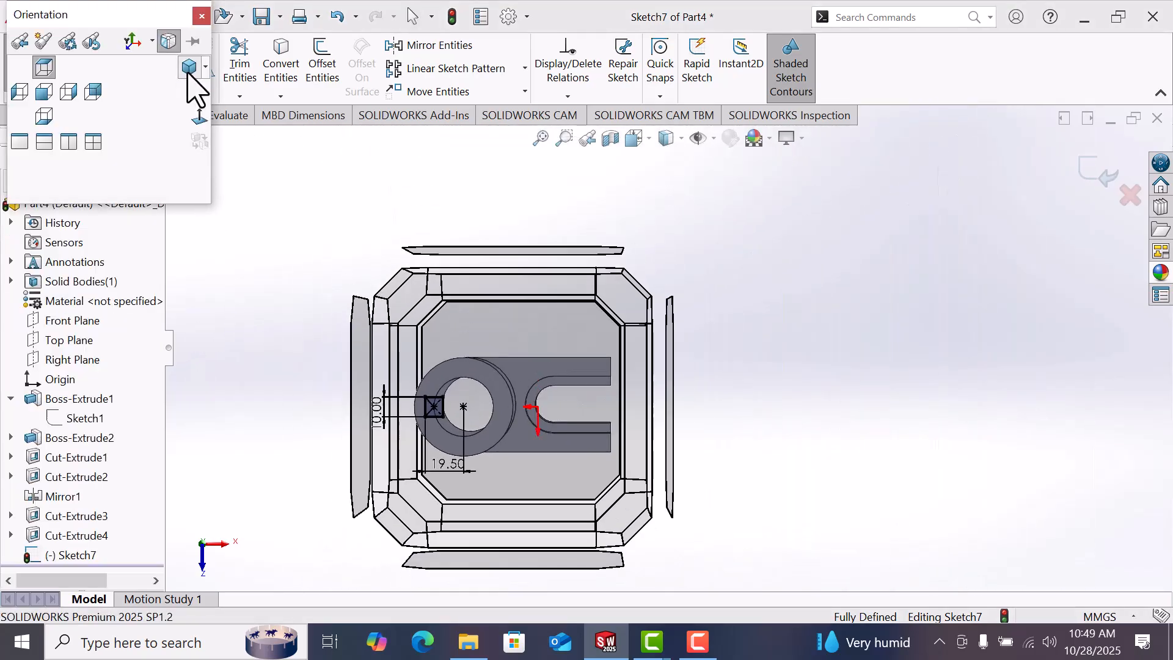
pyautogui.click(188, 68)
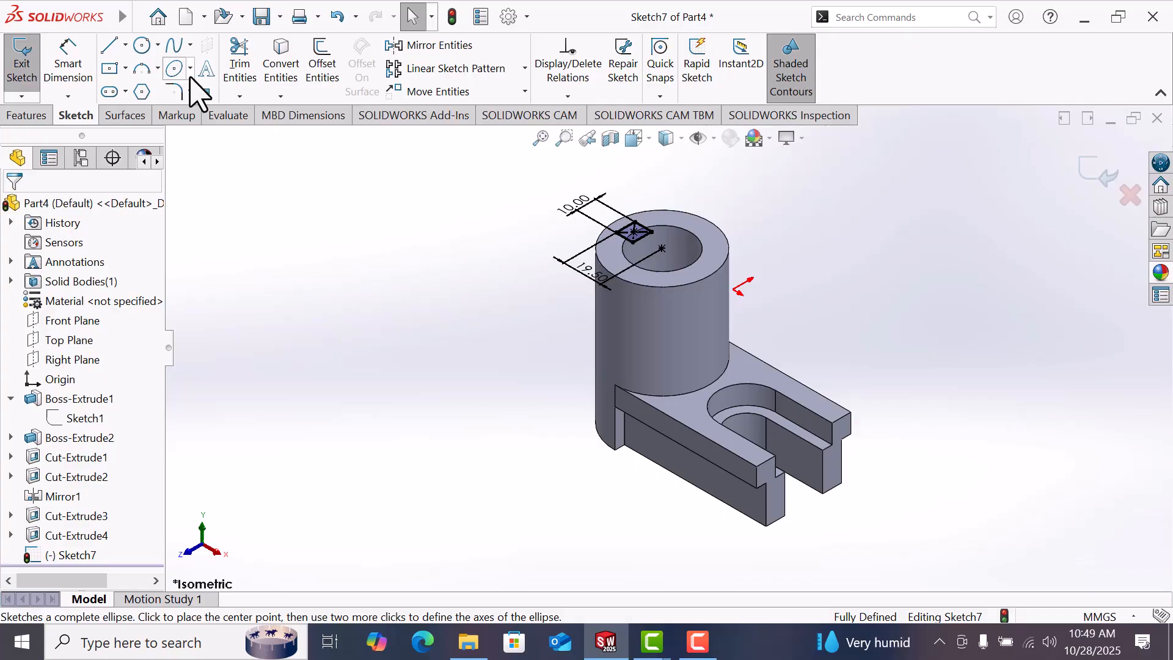
pyautogui.click(27, 115)
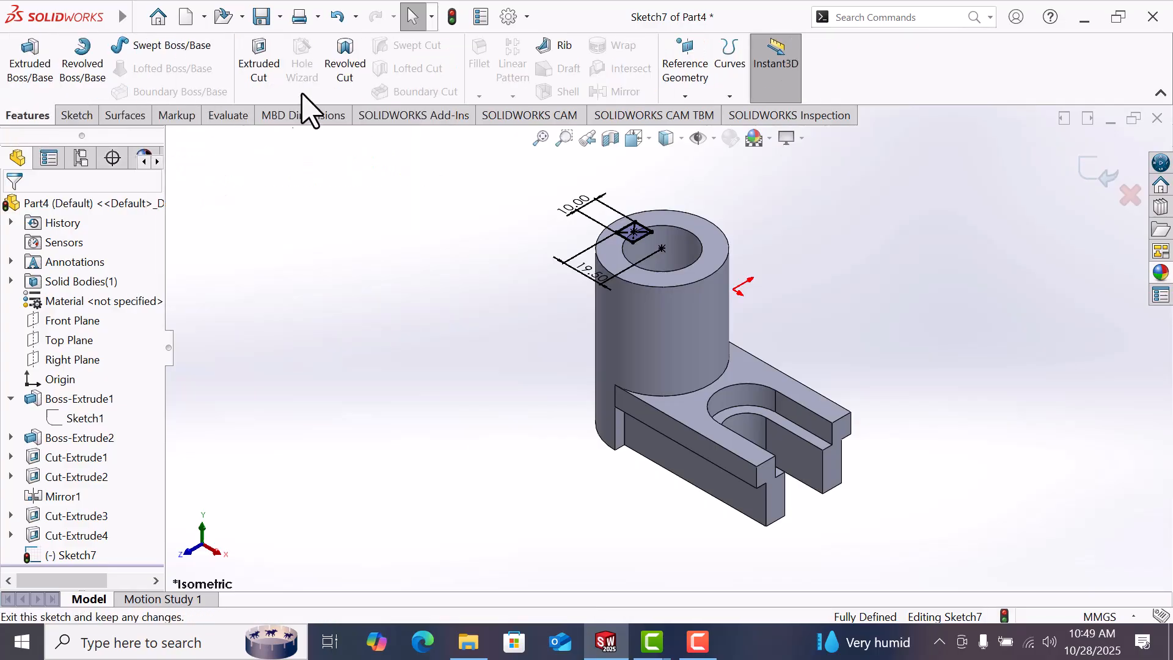
pyautogui.click(265, 72)
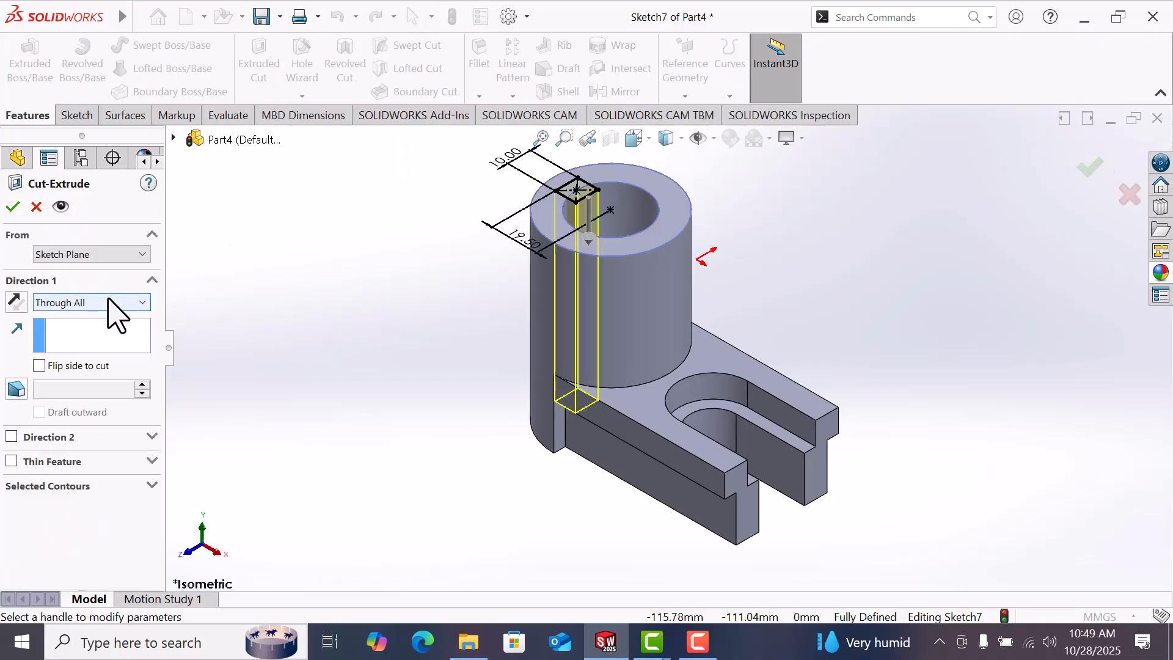
pyautogui.moveTo(589, 278); pyautogui.dragTo(506, 384, button='middle')
pyautogui.click(13, 206)
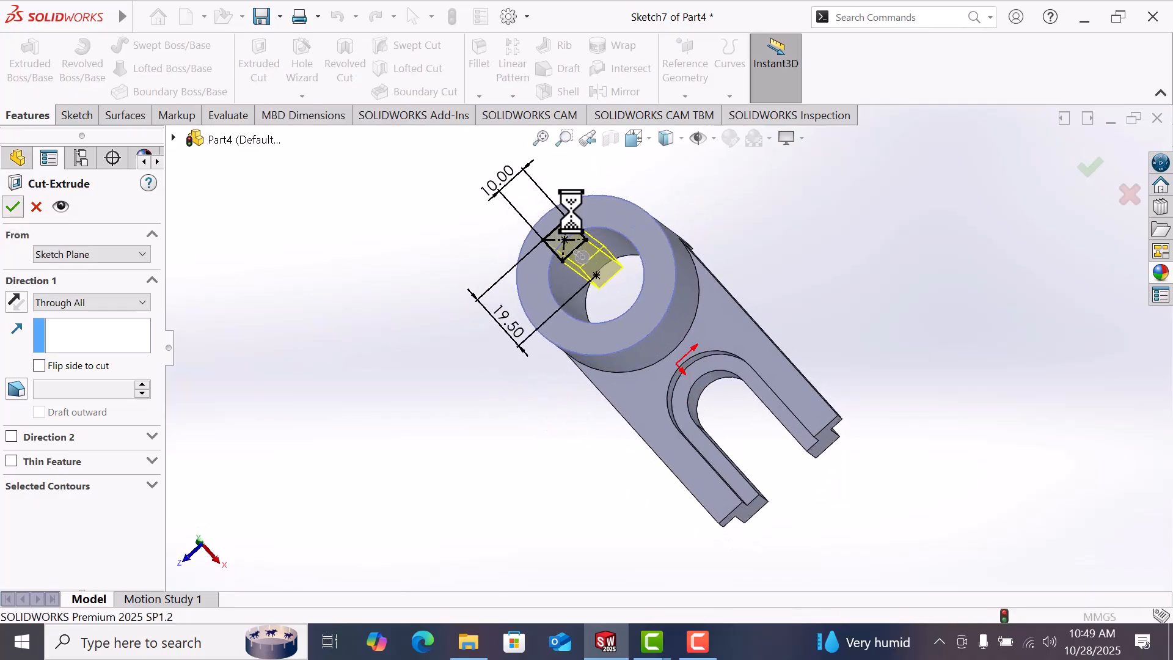
# Step: Switch the scene to a plain white background and apply the green Solid appearance to the whole part
pyautogui.moveTo(1004, 296); pyautogui.dragTo(939, 257, button='middle')
pyautogui.press('space')
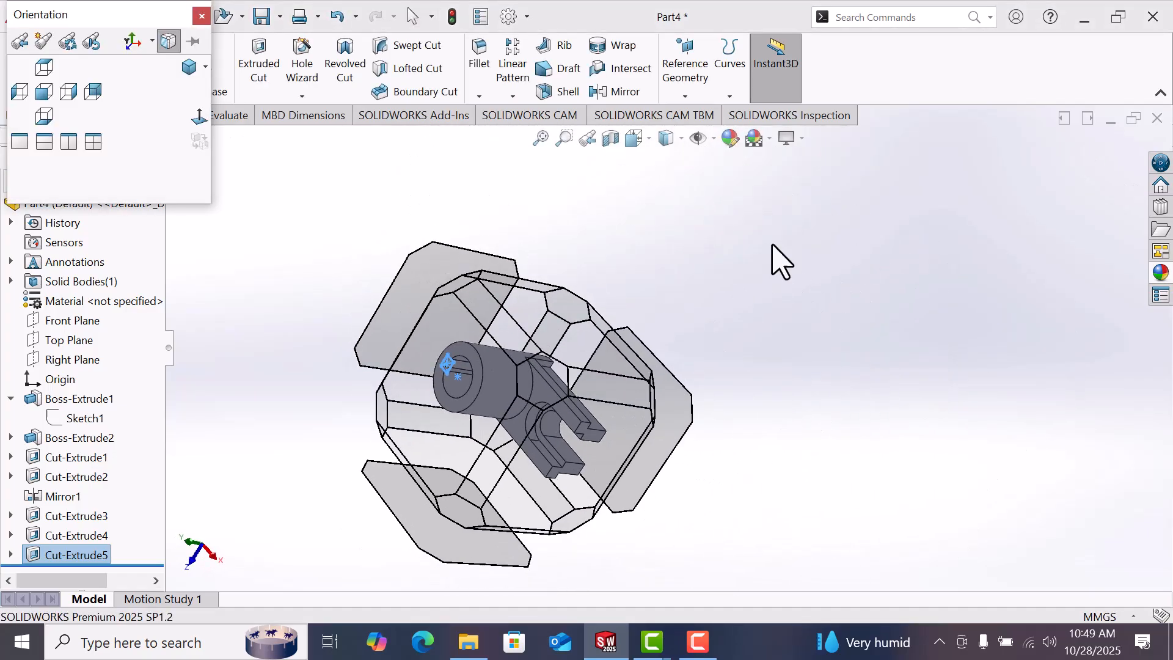
pyautogui.click(190, 68)
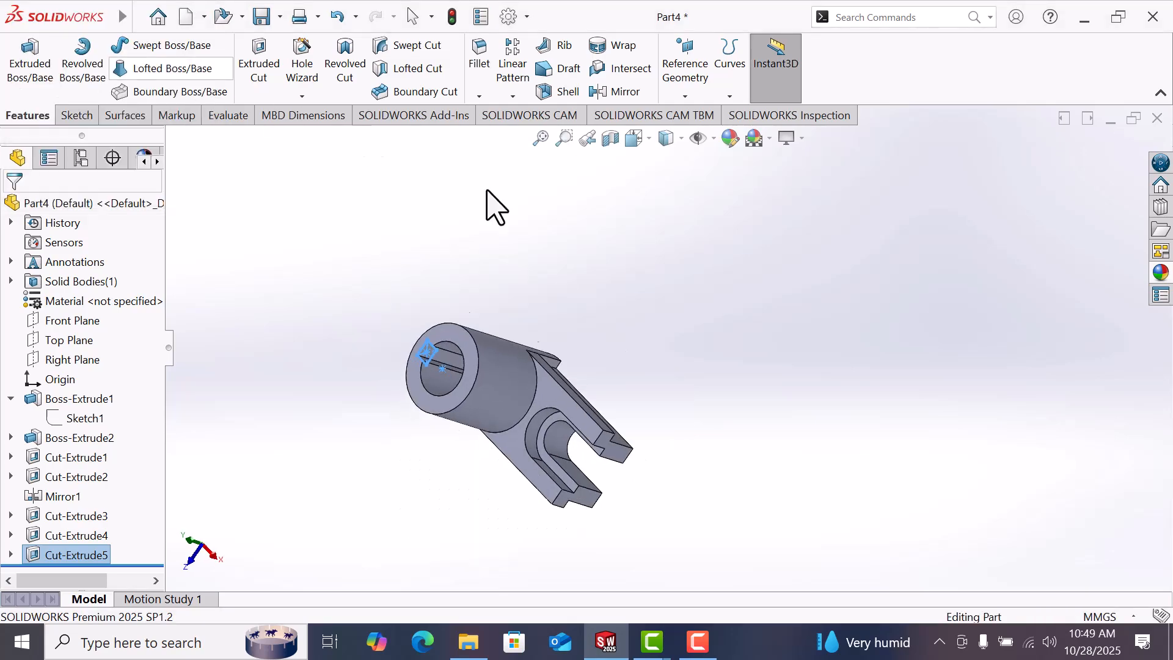
pyautogui.click(770, 139)
pyautogui.click(788, 186)
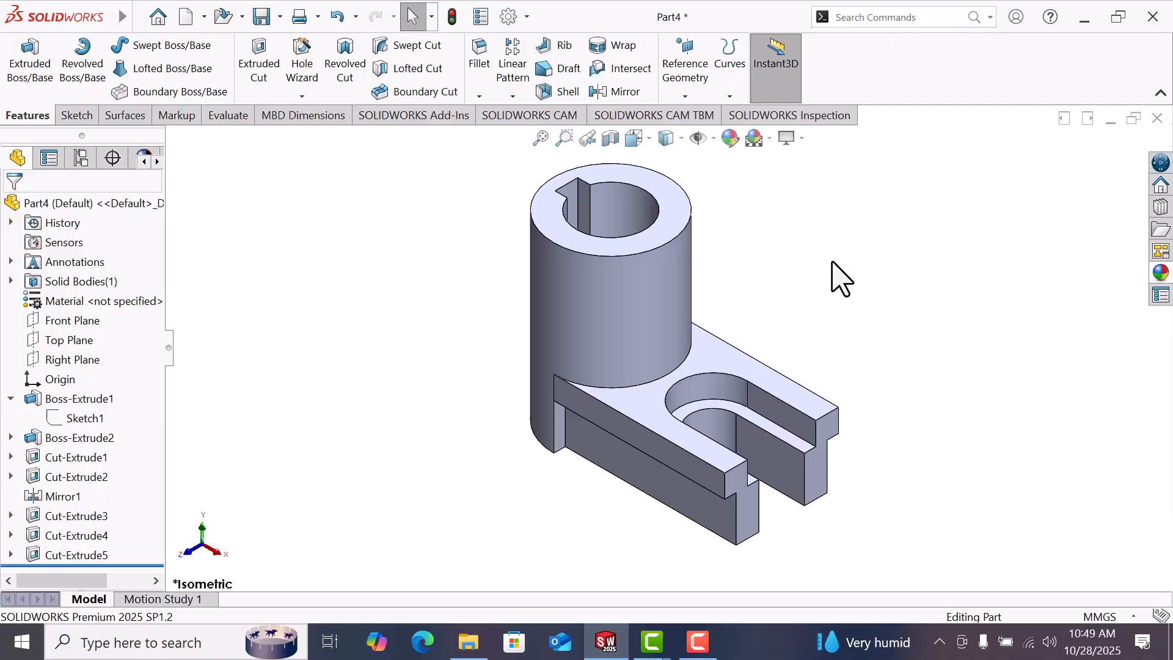
pyautogui.click(1162, 273)
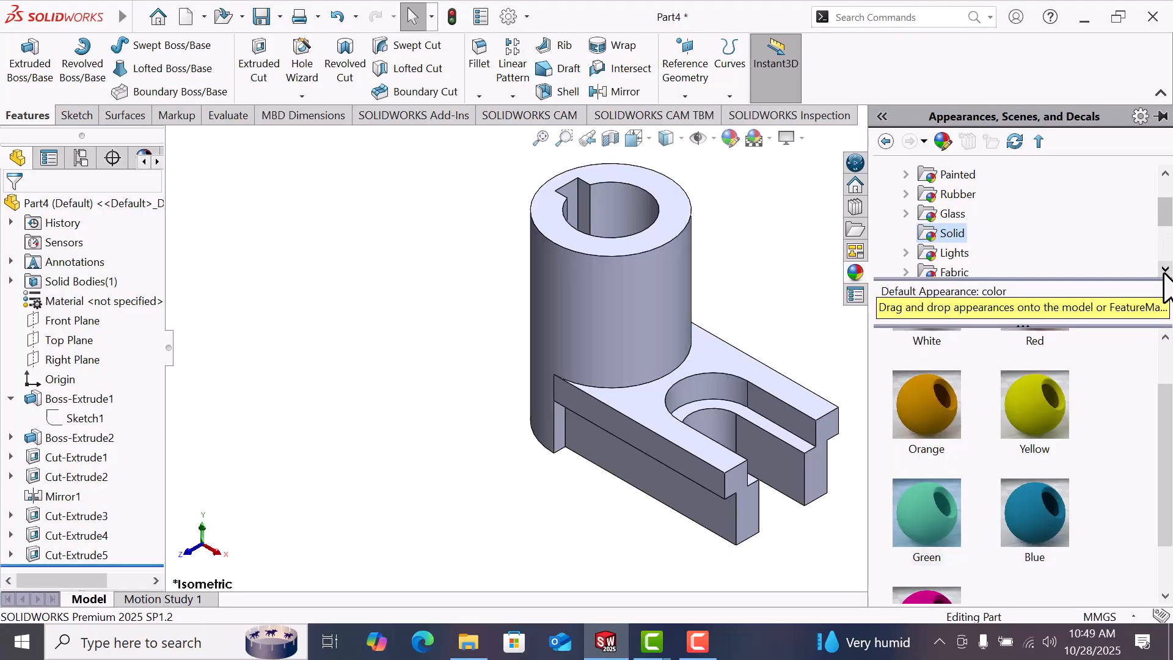
pyautogui.moveTo(952, 512); pyautogui.dragTo(703, 296)
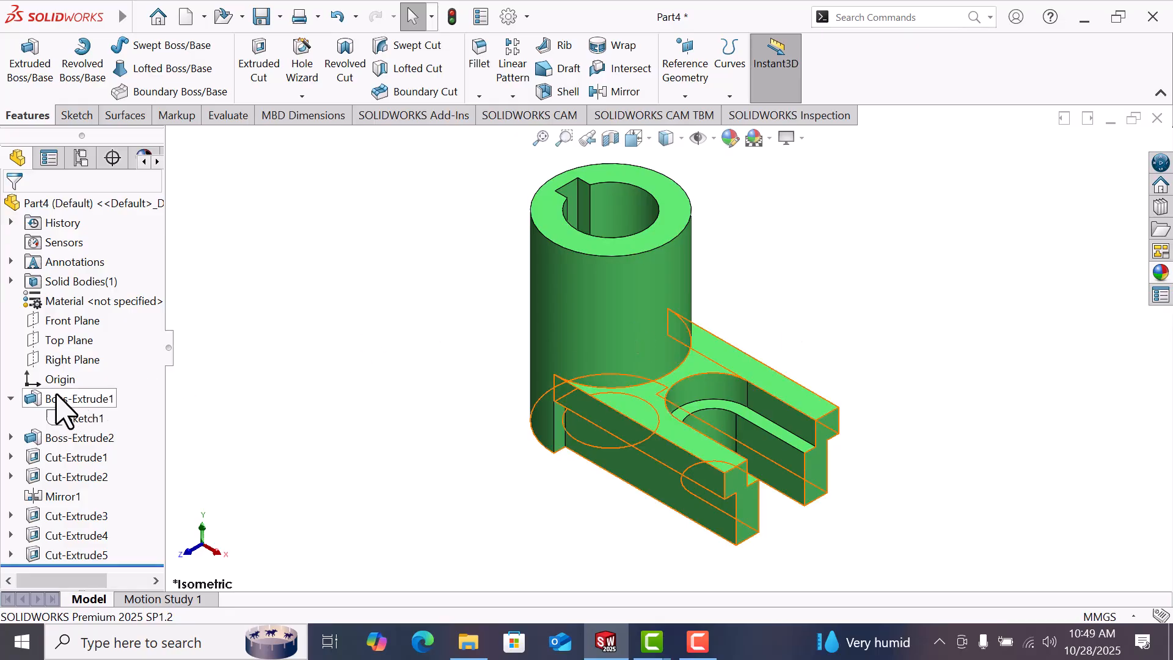
# Step: Edit the cylinder's extrusion, try depths of 40 mm and 30 mm, and set the depth back to 50 mm
pyautogui.rightClick(73, 441)
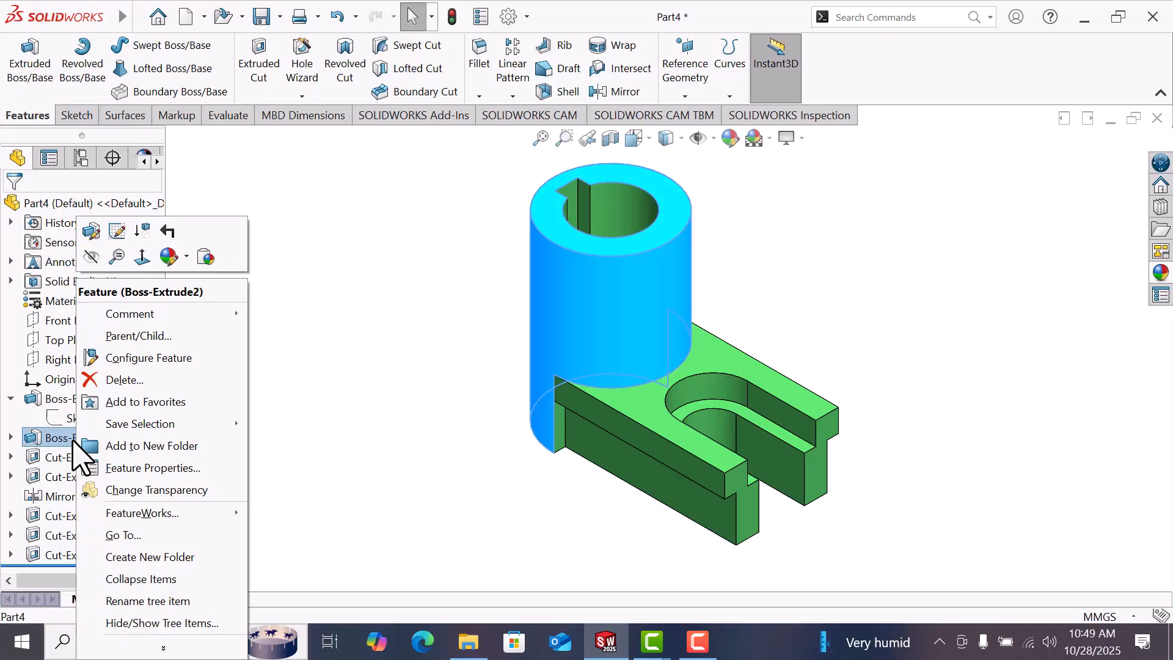
pyautogui.click(92, 233)
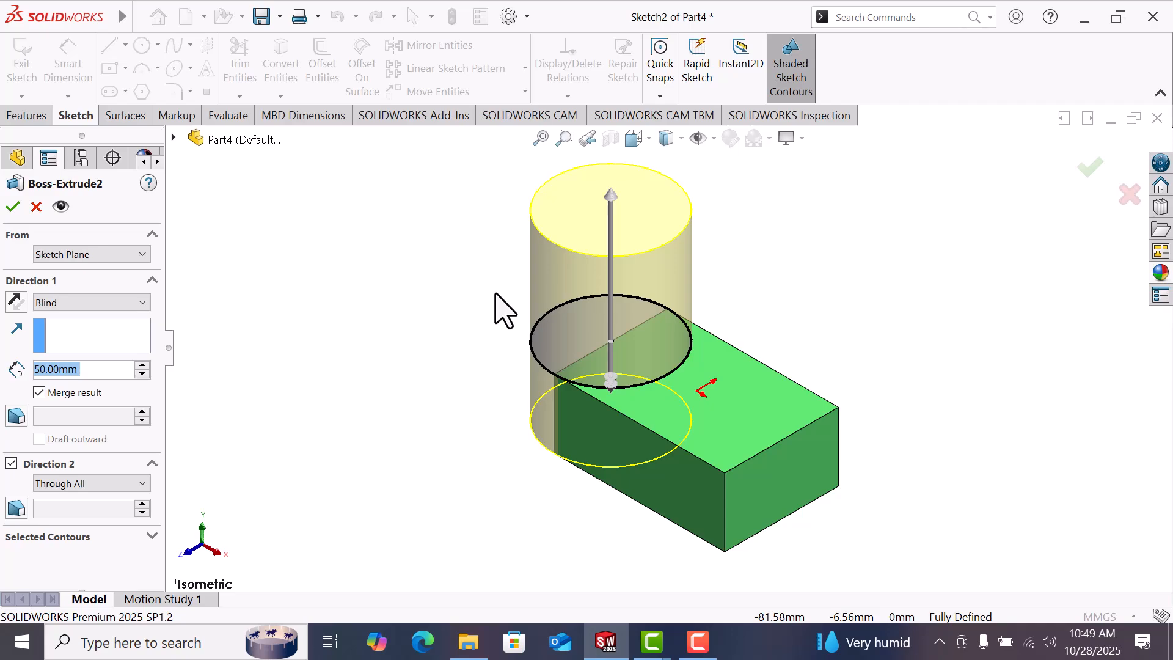
pyautogui.click(146, 374)
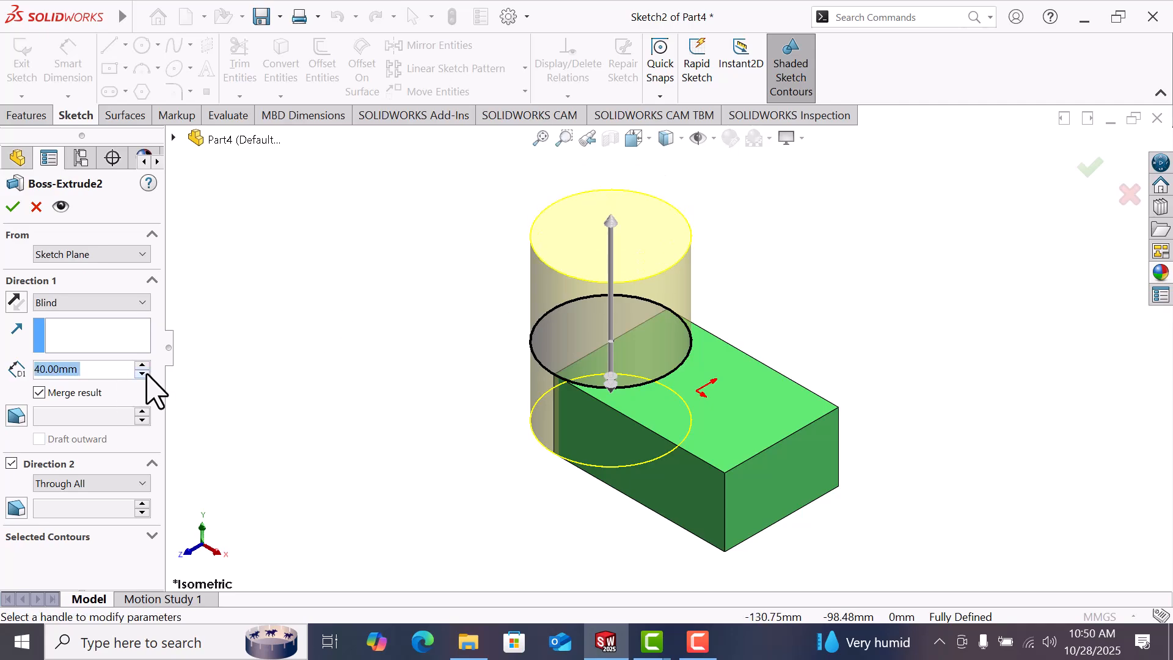
pyautogui.click(146, 374)
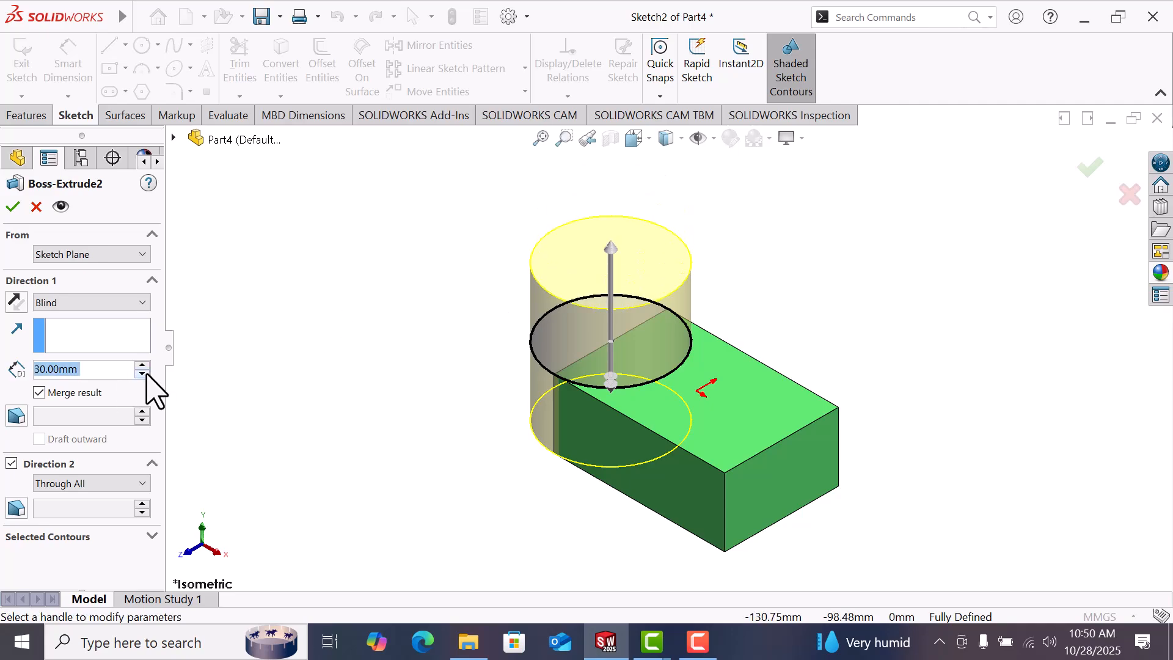
pyautogui.click(146, 366)
pyautogui.click(147, 366)
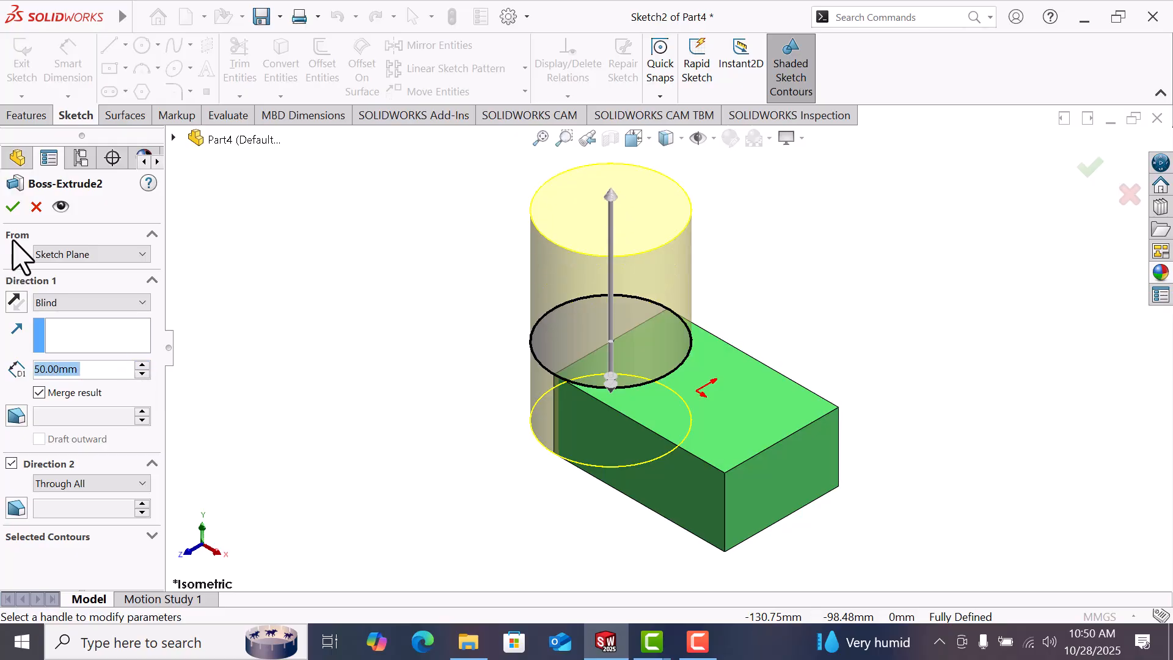
pyautogui.click(13, 208)
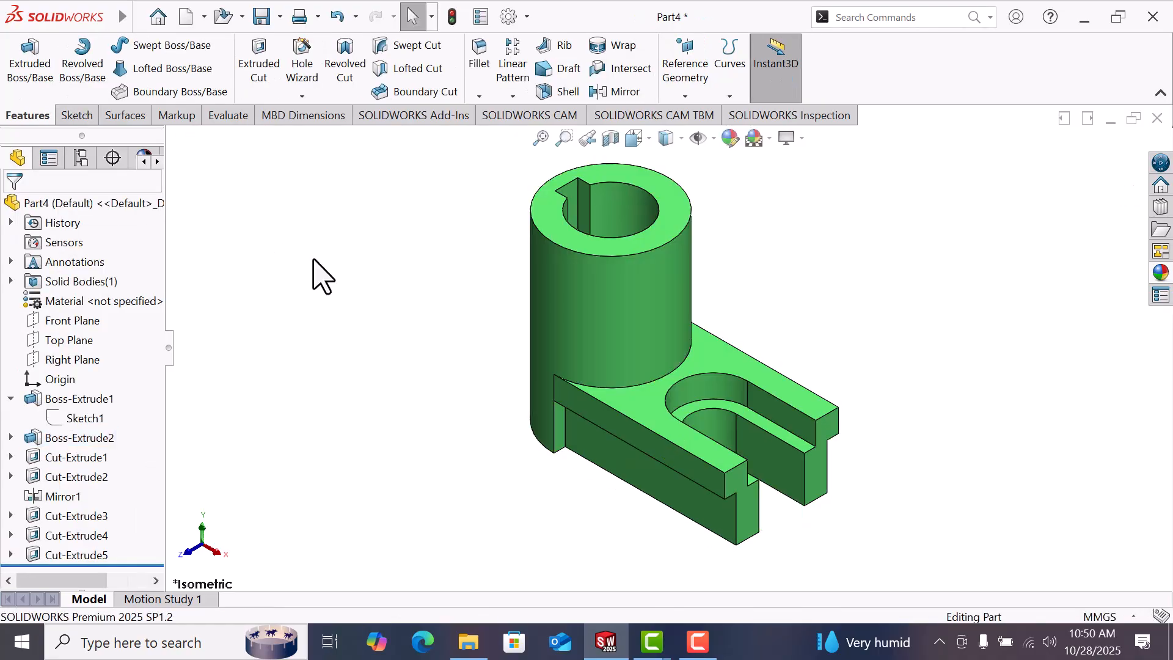